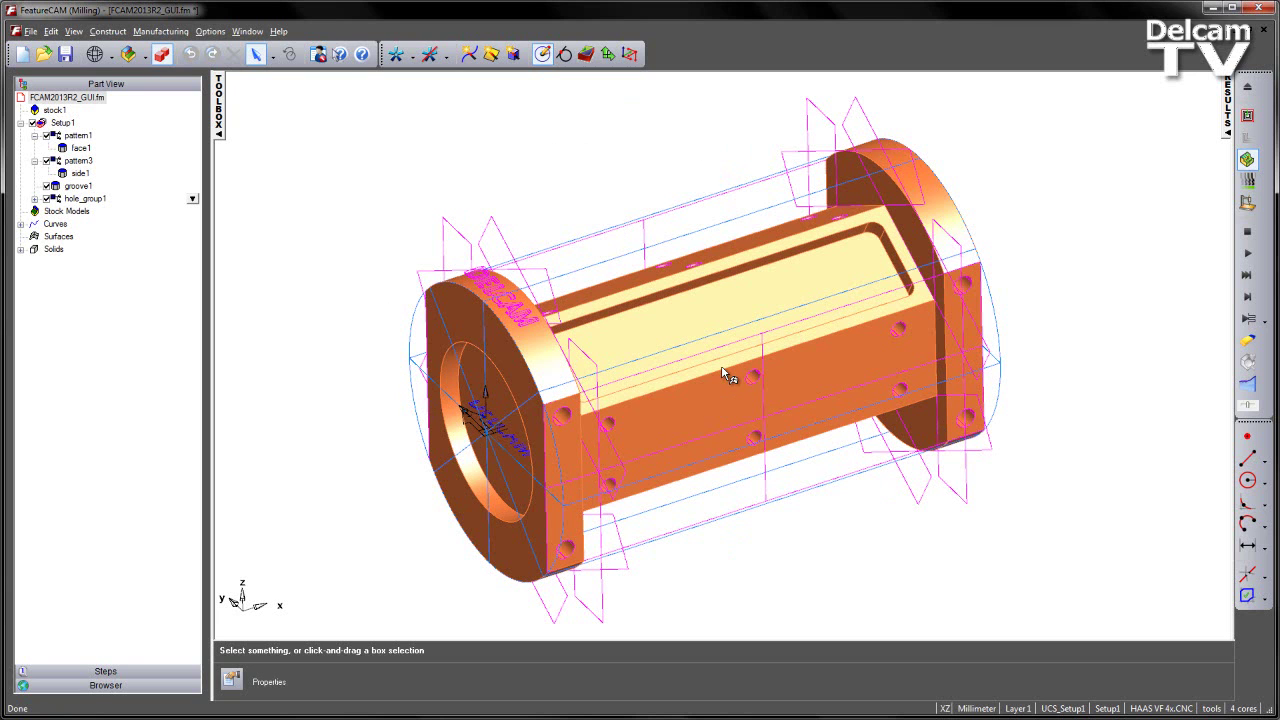
- Try the Classic and Shaded Grey toolbar styles, then settle on Glass with its matching light background
{"action": "right_click", "coordinate": [740, 55]}
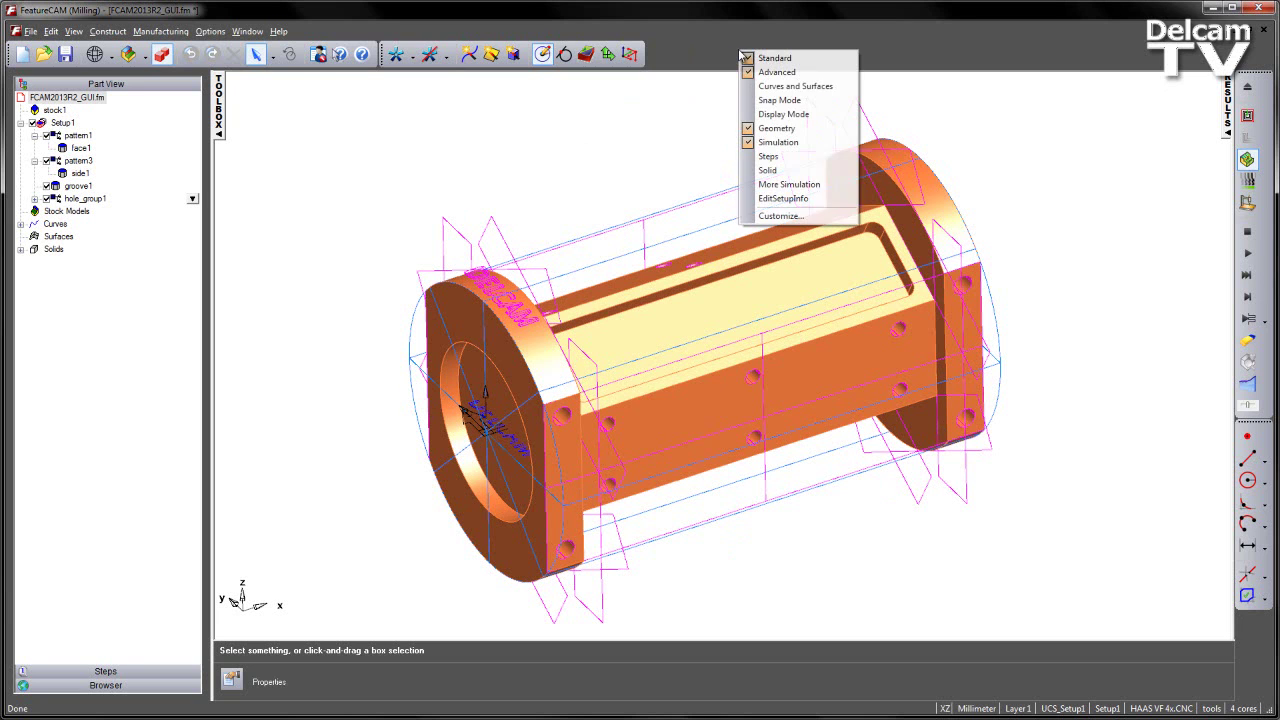
{"action": "left_click", "coordinate": [790, 217]}
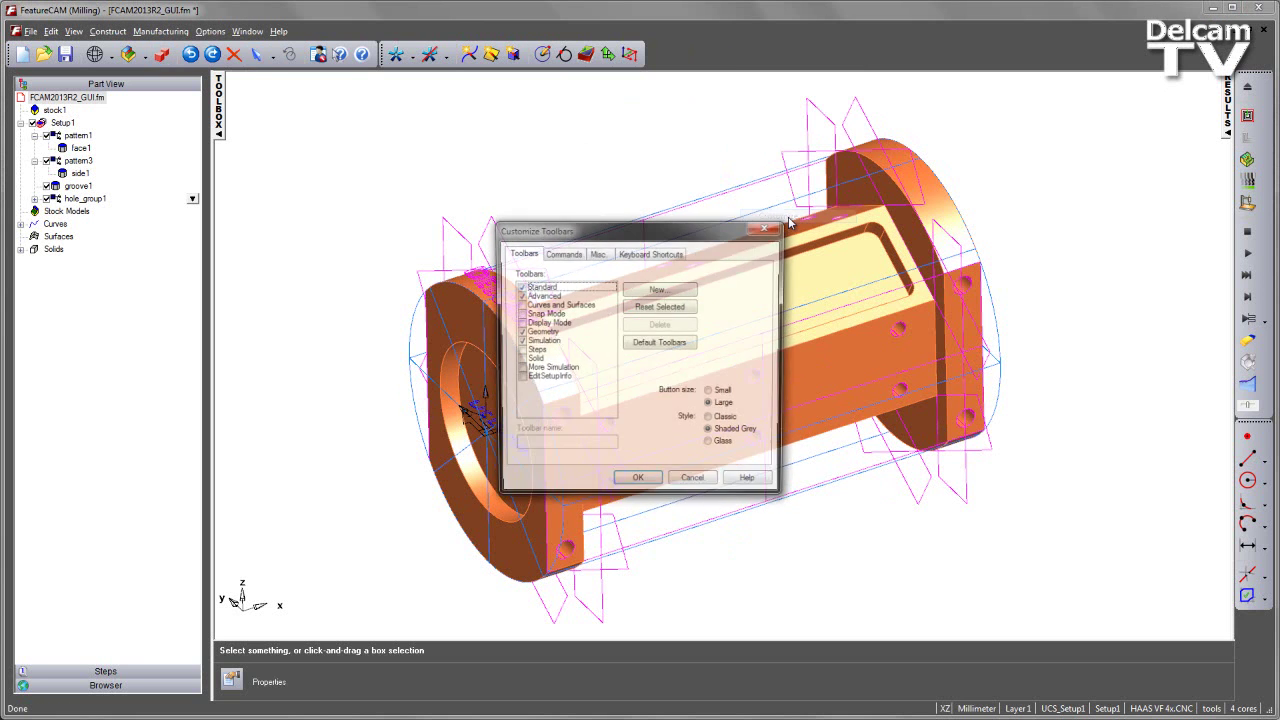
{"action": "left_click_drag", "start_coordinate": [690, 228], "coordinate": [618, 144]}
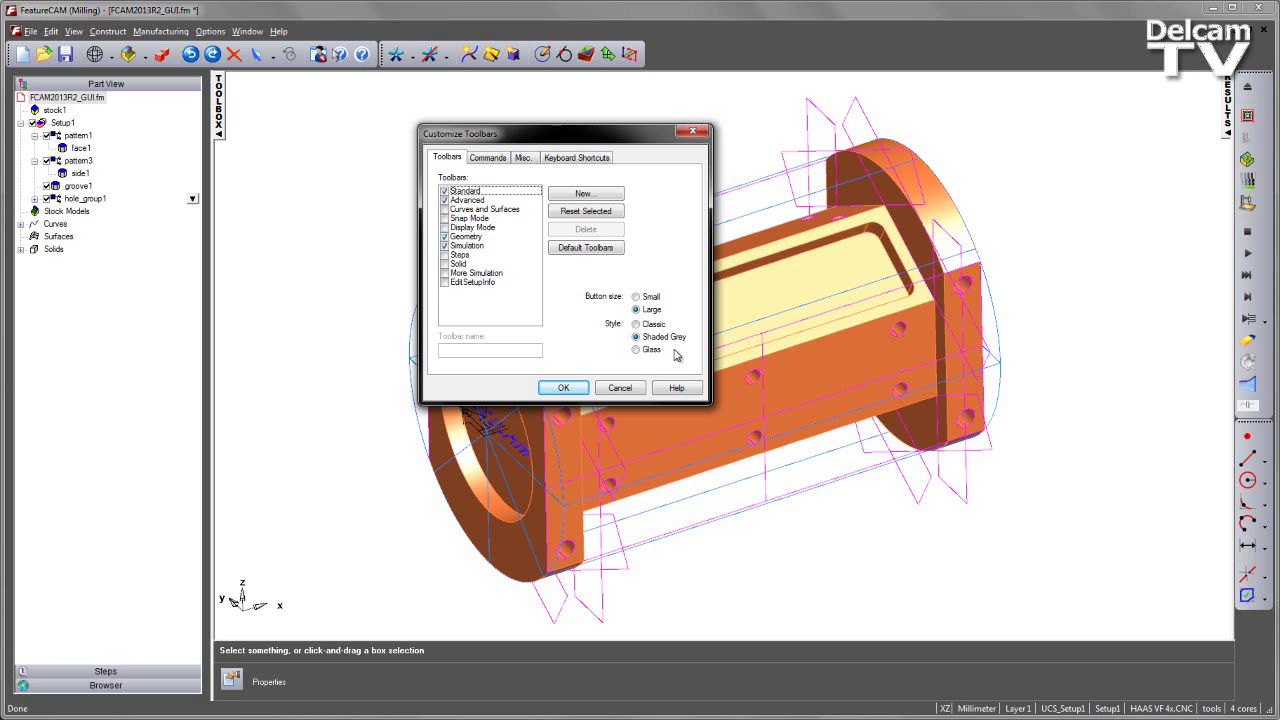
{"action": "left_click", "coordinate": [637, 325]}
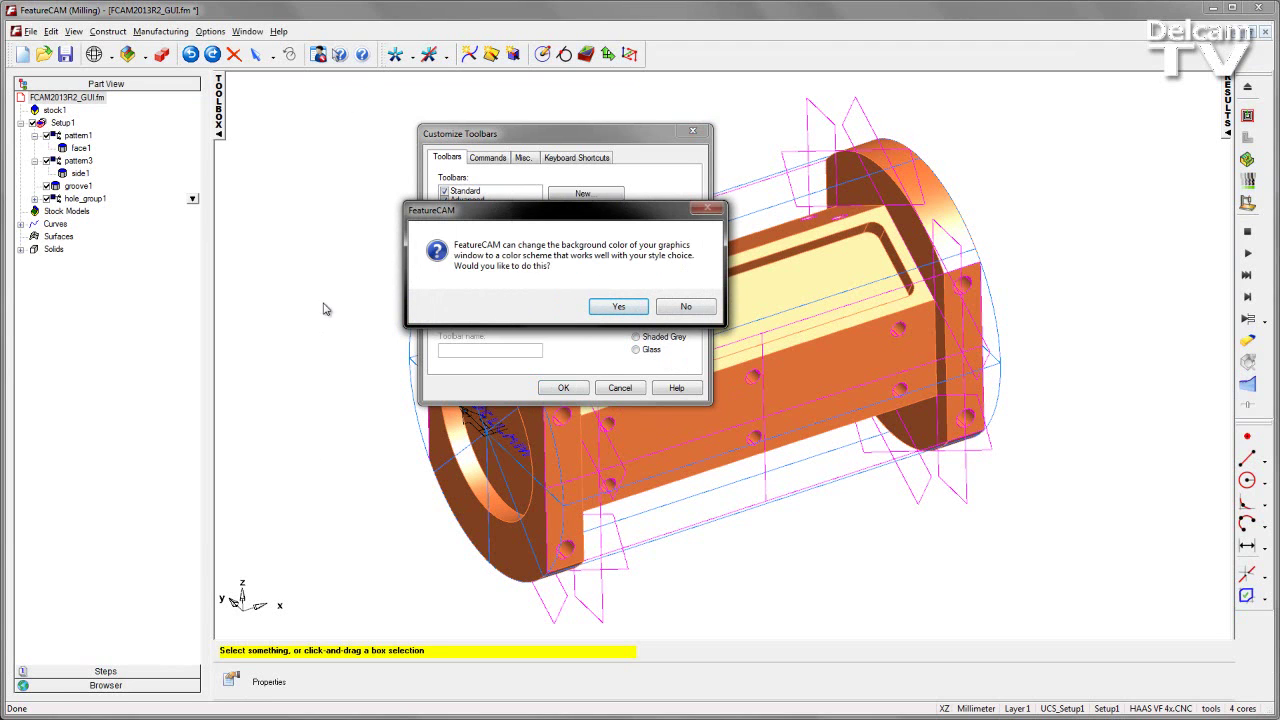
{"action": "left_click", "coordinate": [619, 307]}
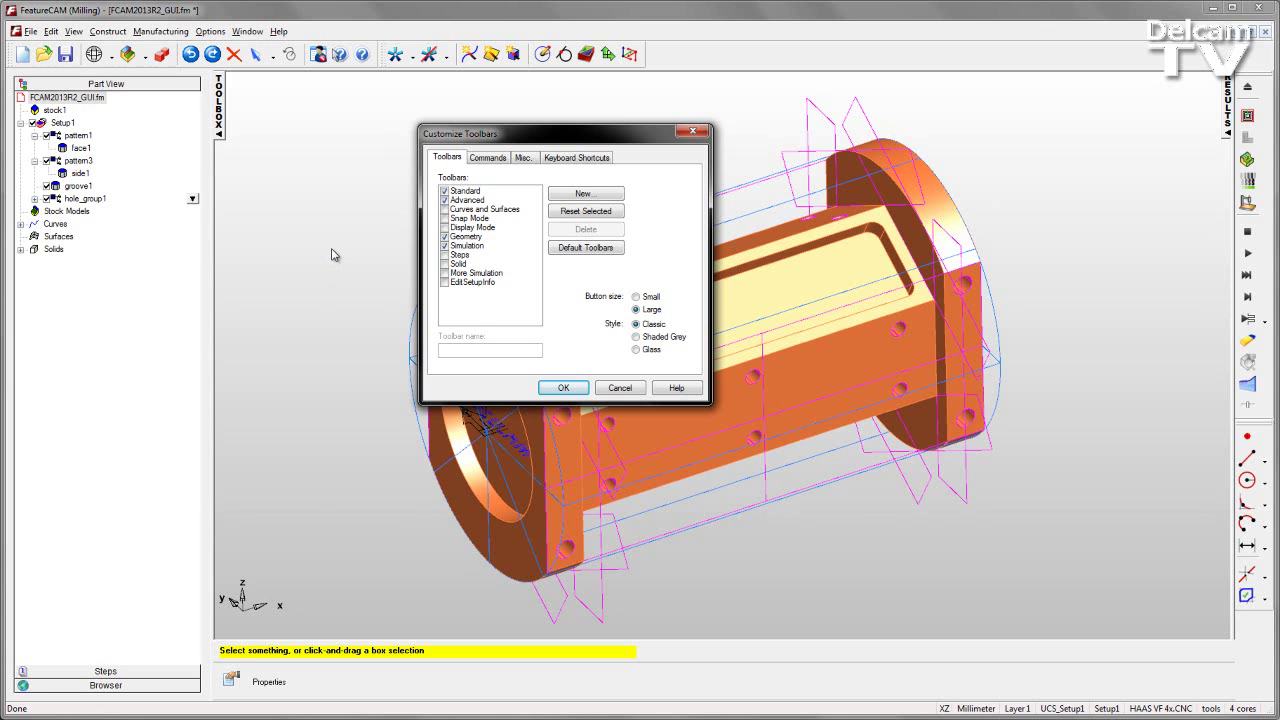
{"action": "left_click", "coordinate": [636, 337]}
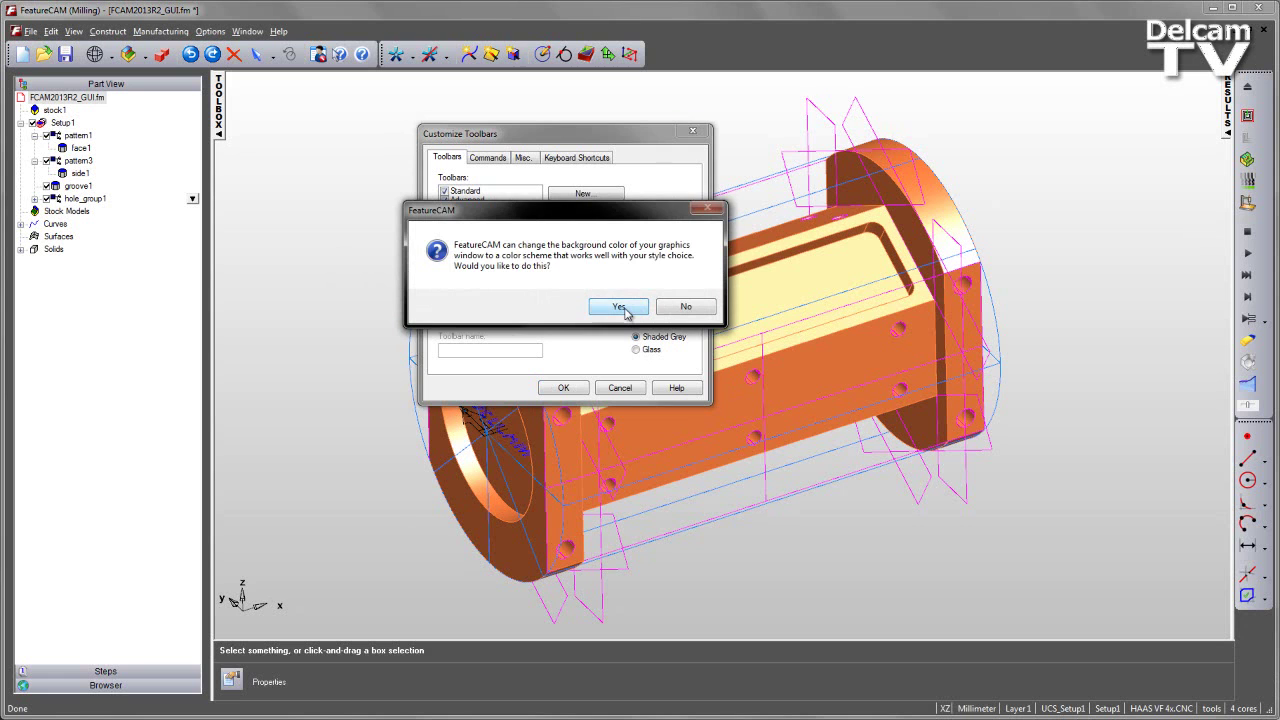
{"action": "left_click", "coordinate": [624, 311]}
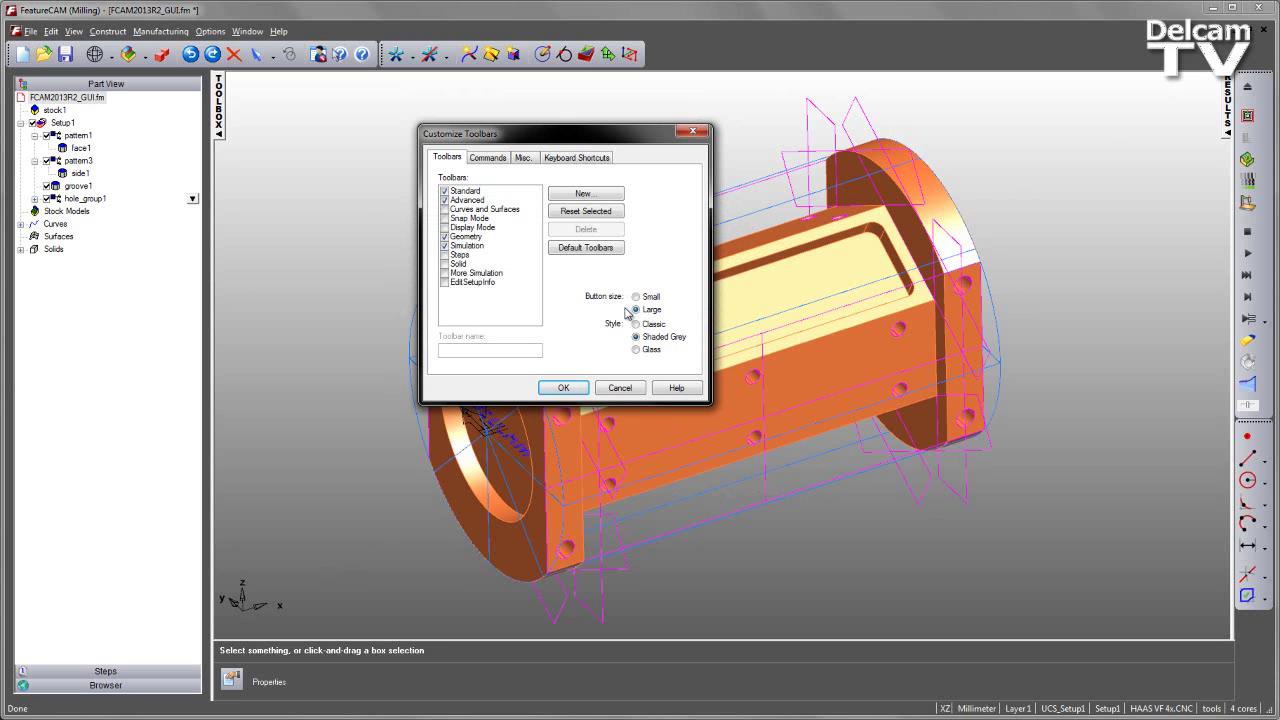
{"action": "left_click", "coordinate": [636, 349]}
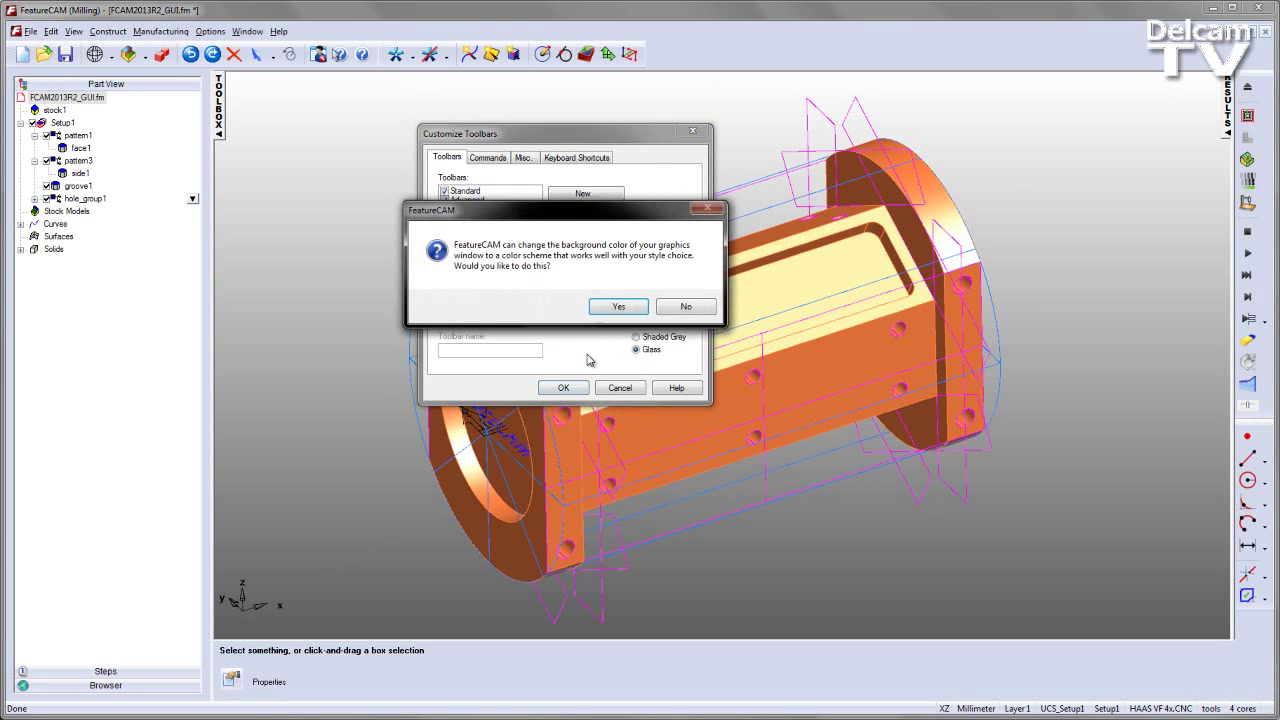
{"action": "left_click", "coordinate": [618, 308]}
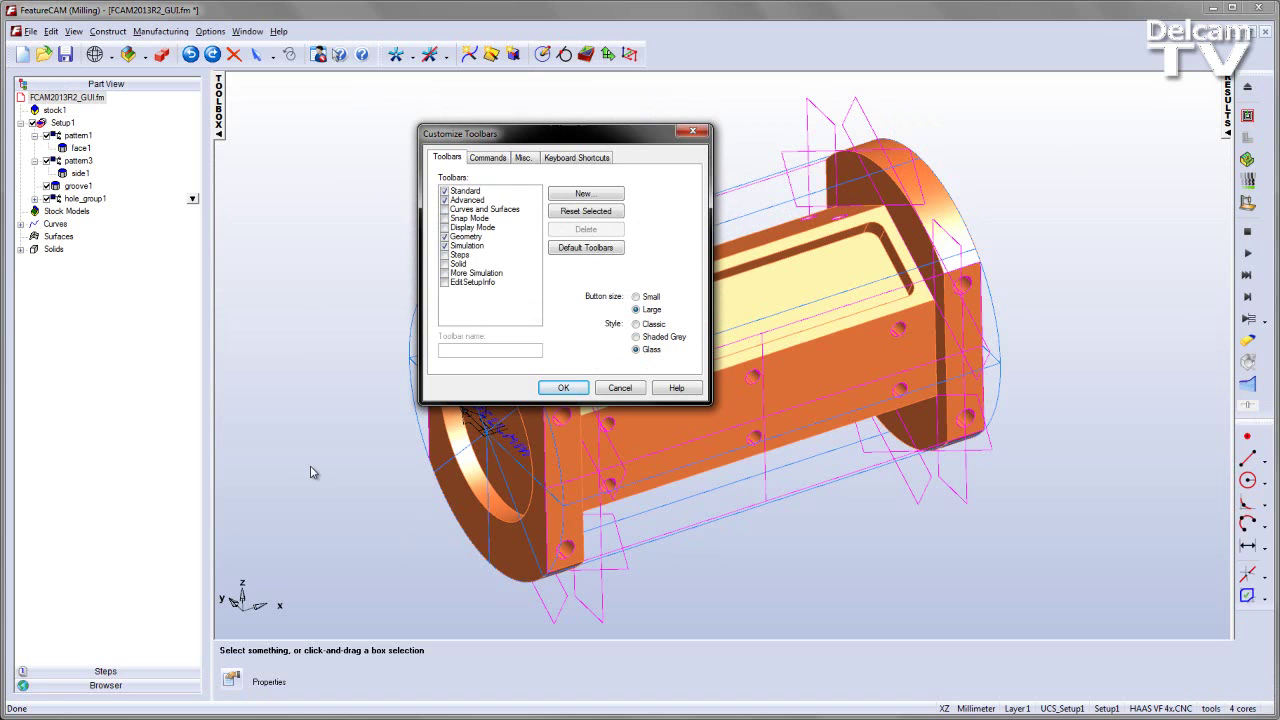
{"action": "left_click", "coordinate": [568, 389]}
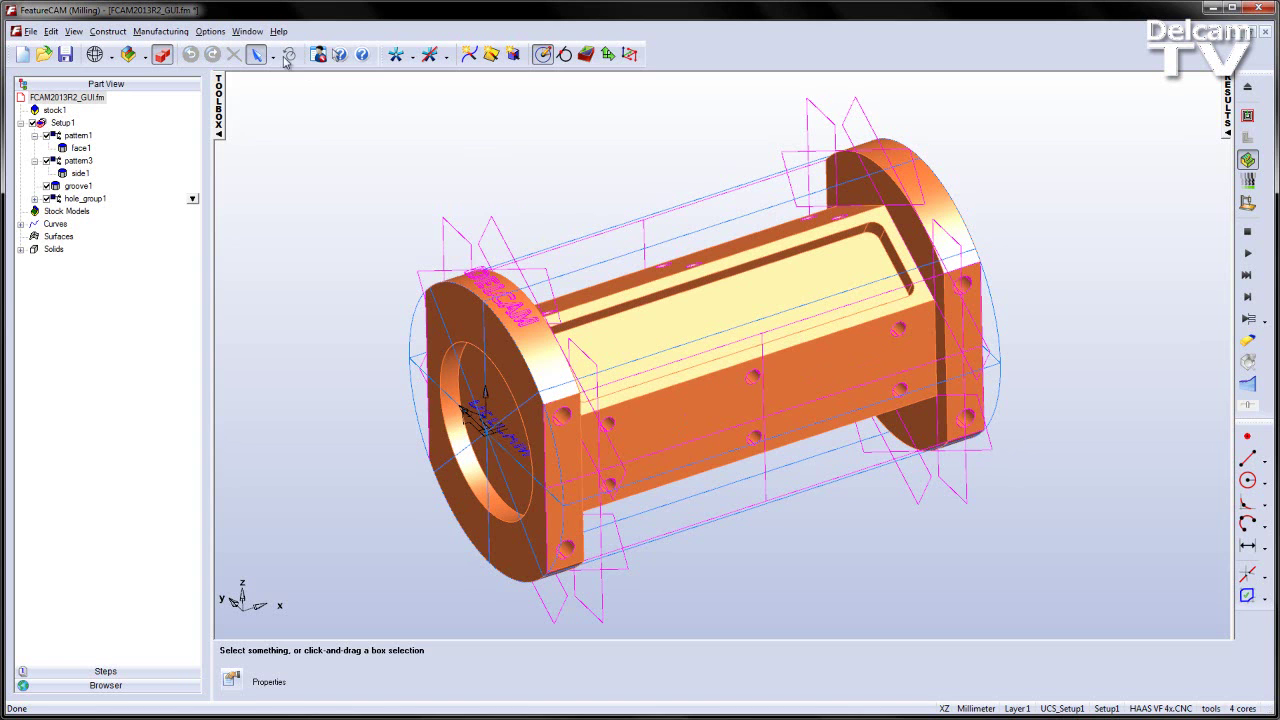
{"action": "left_click", "coordinate": [211, 31]}
{"action": "mouse_move", "coordinate": [276, 92]}
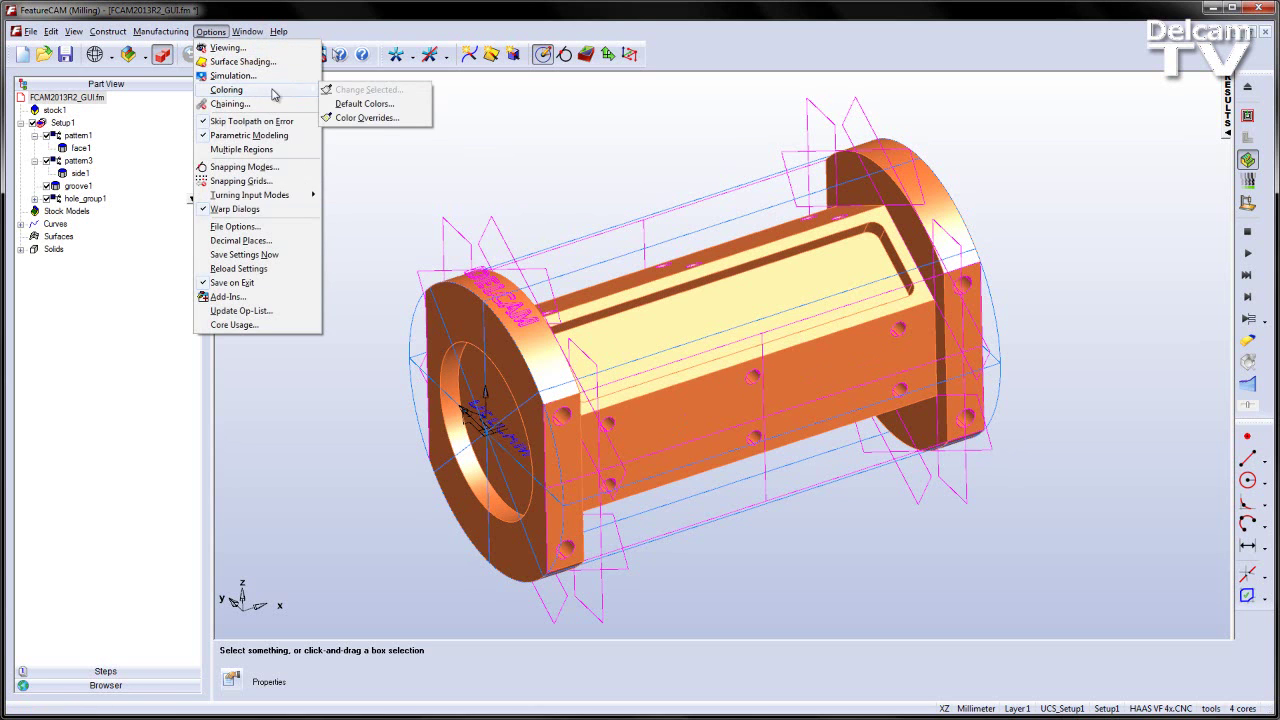
{"action": "left_click", "coordinate": [379, 107]}
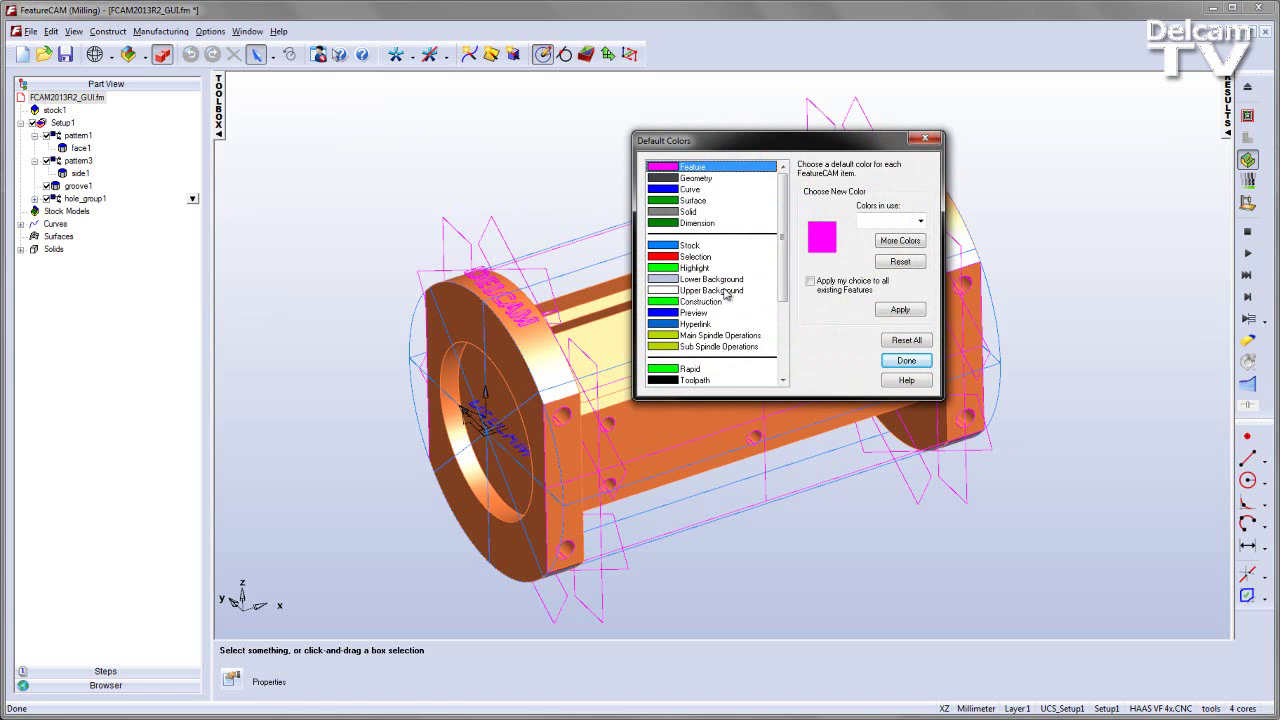
{"action": "left_click_drag", "start_coordinate": [785, 265], "coordinate": [784, 348]}
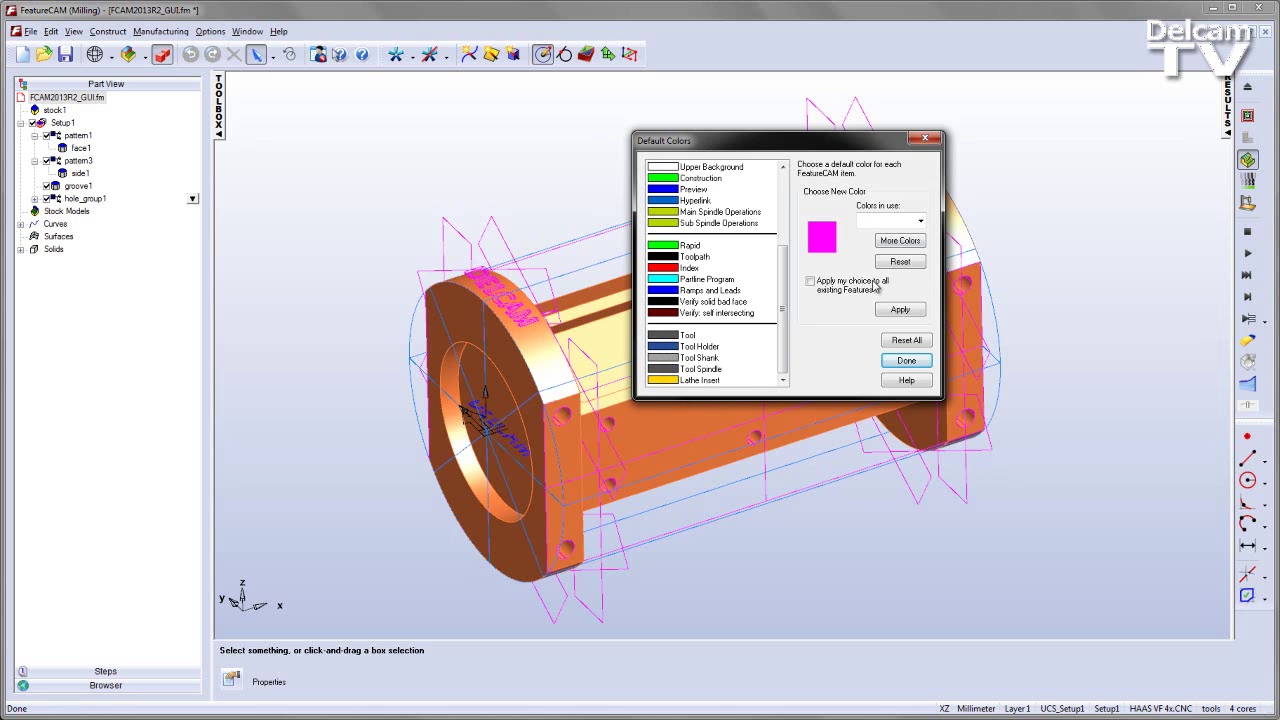
{"action": "left_click", "coordinate": [925, 139]}
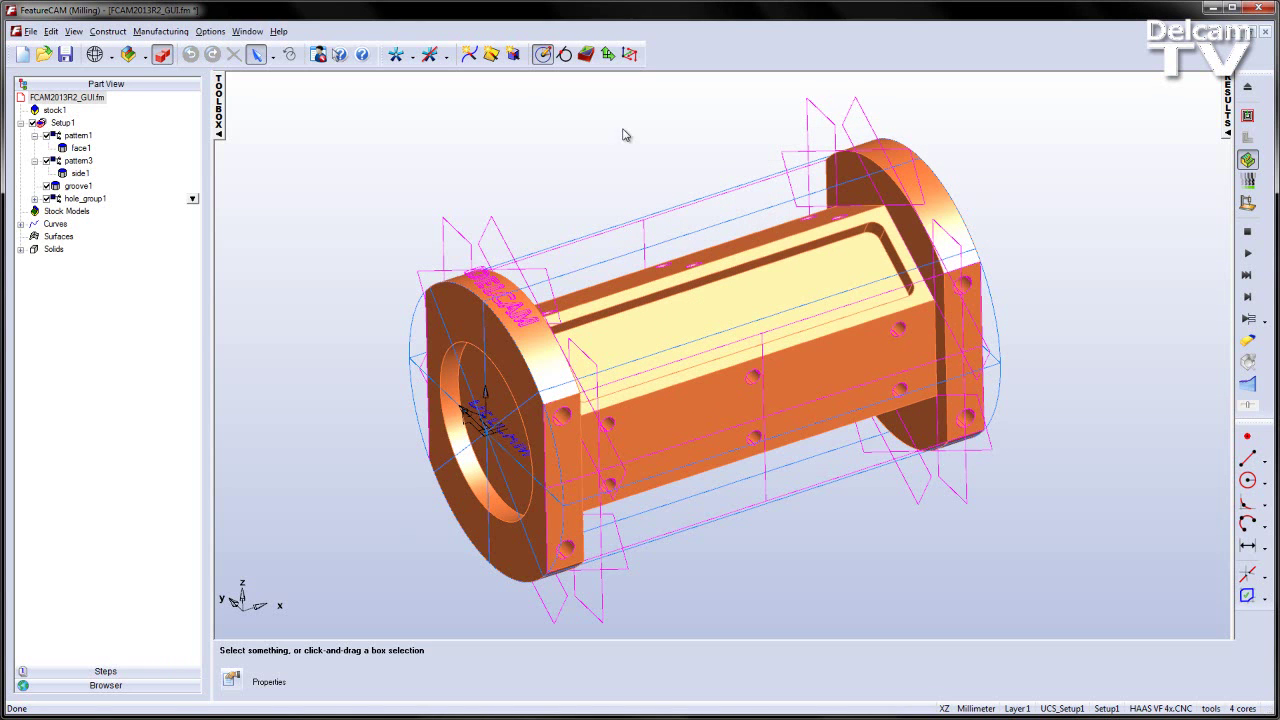
{"action": "left_click", "coordinate": [210, 31]}
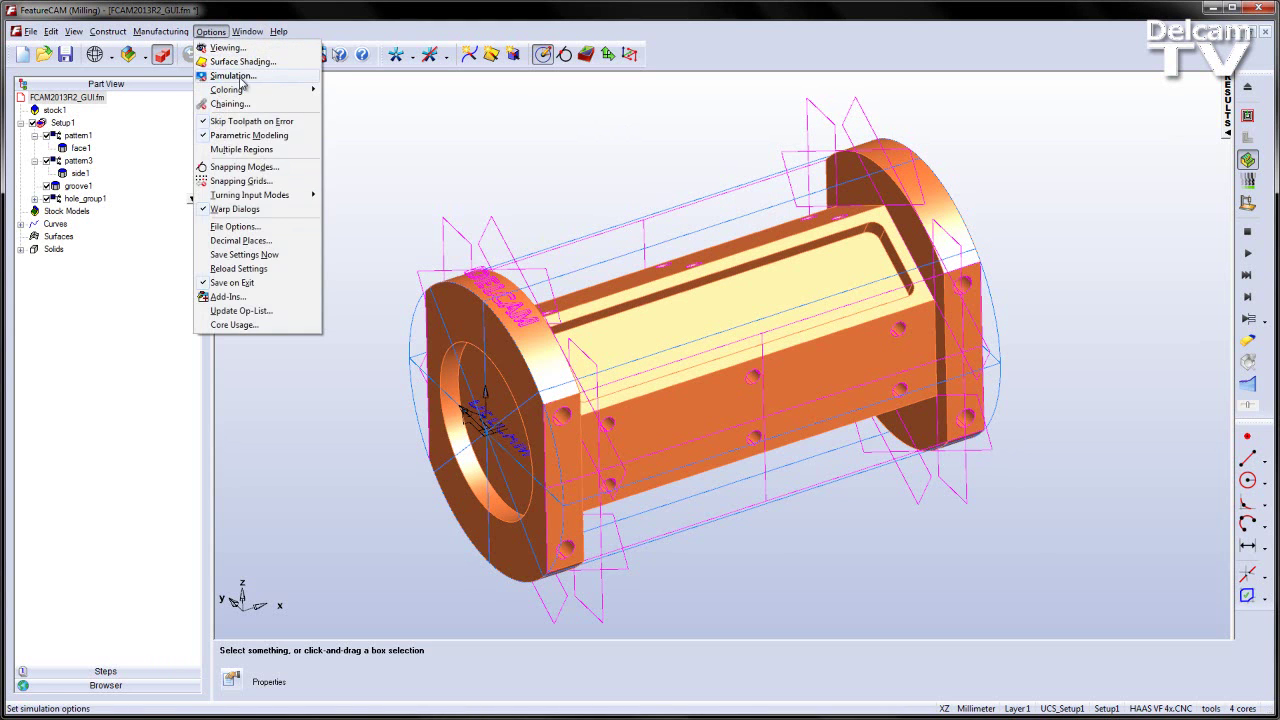
{"action": "left_click", "coordinate": [238, 78]}
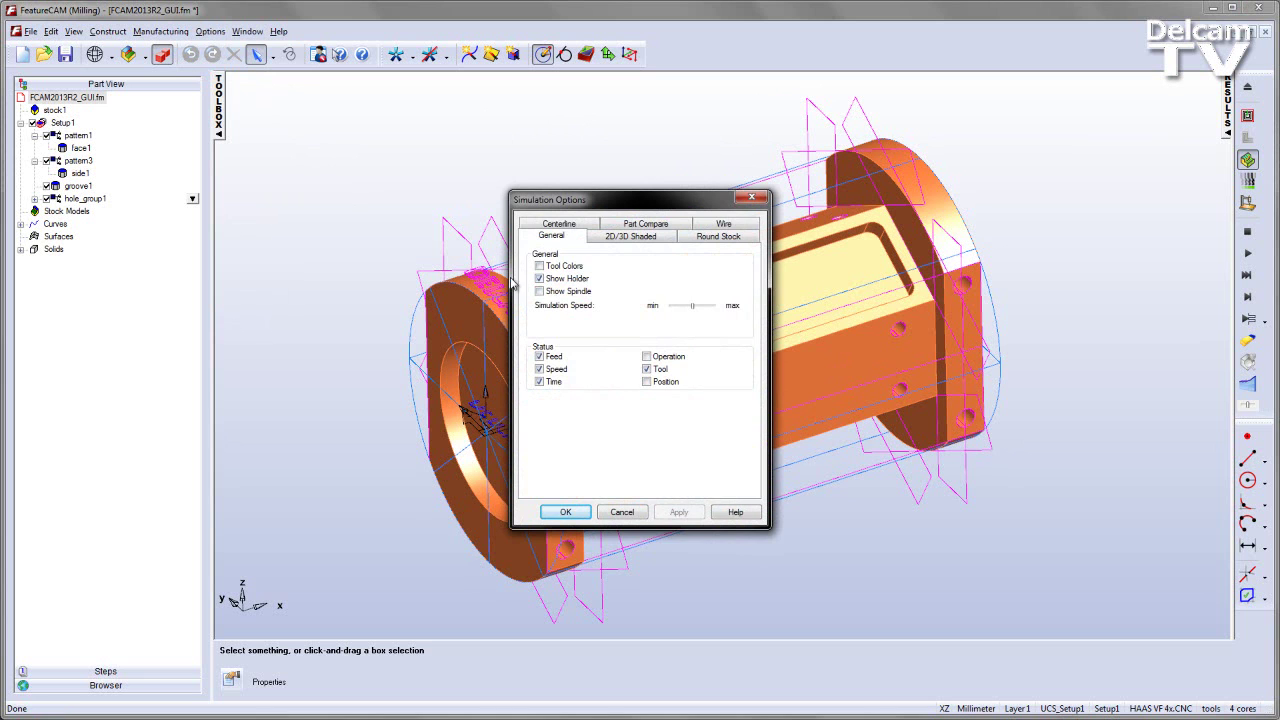
{"action": "left_click", "coordinate": [622, 511]}
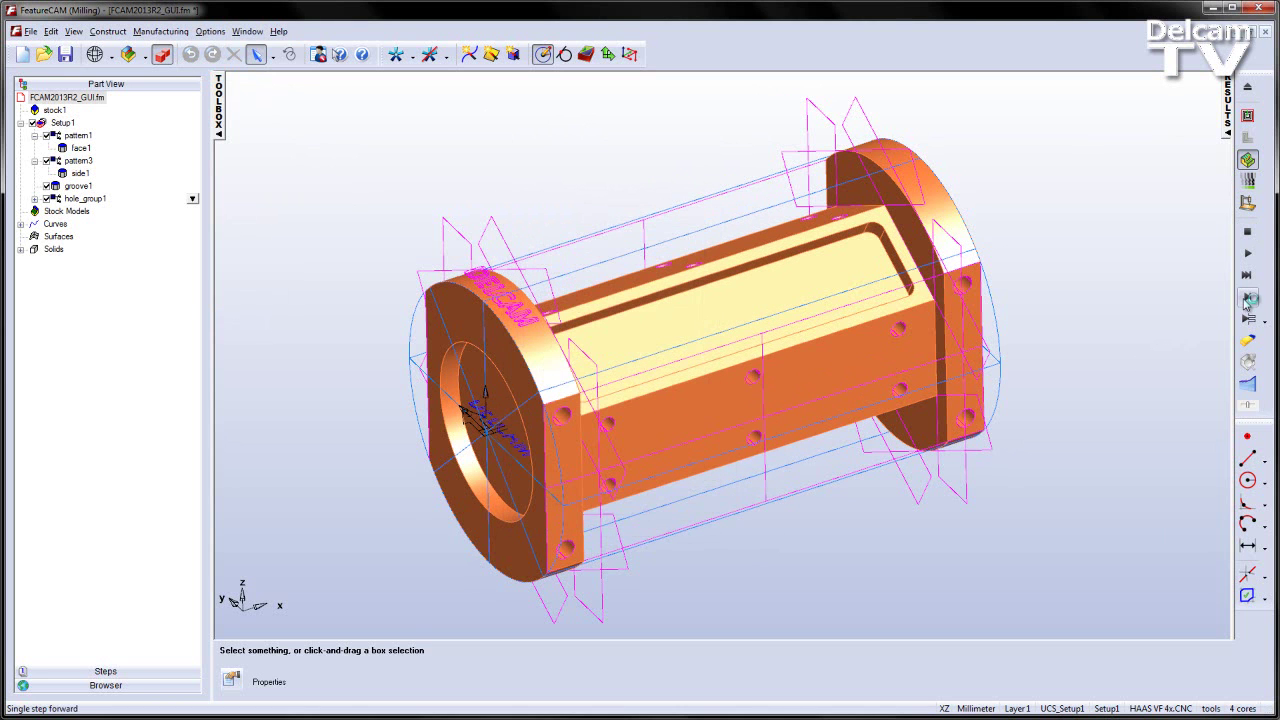
{"action": "left_click", "coordinate": [1247, 296]}
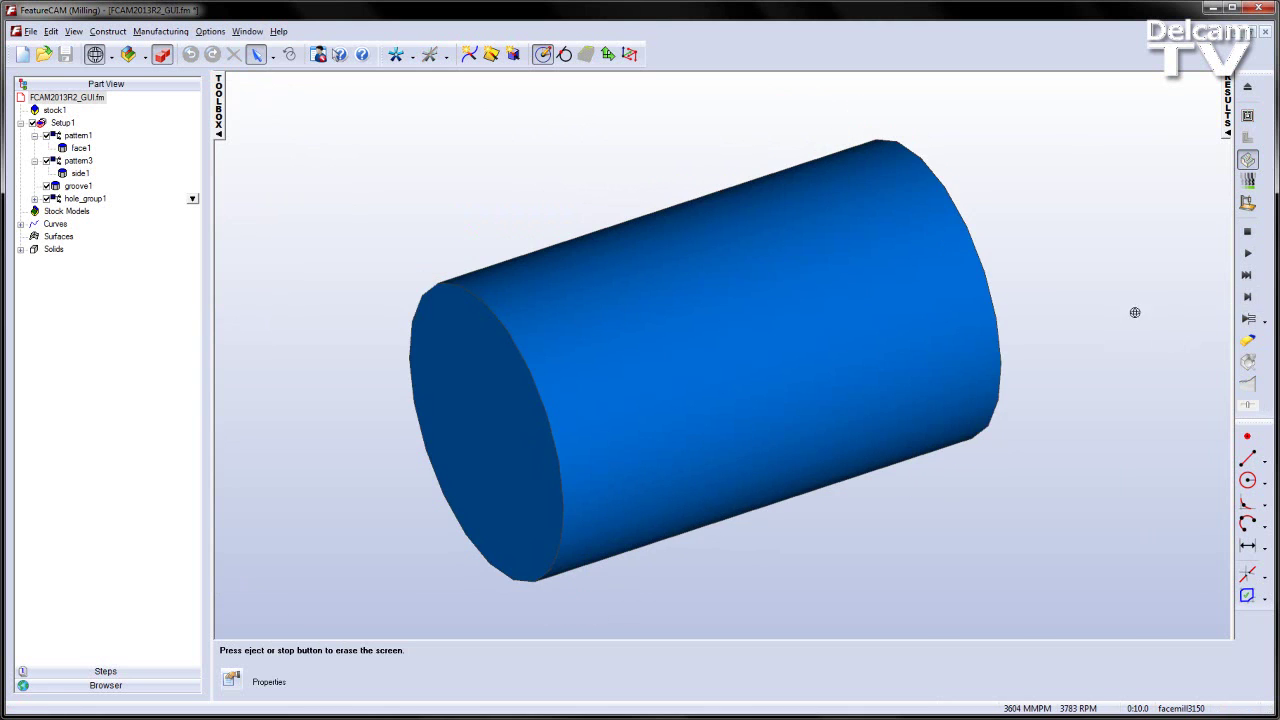
{"action": "left_click", "coordinate": [1249, 297]}
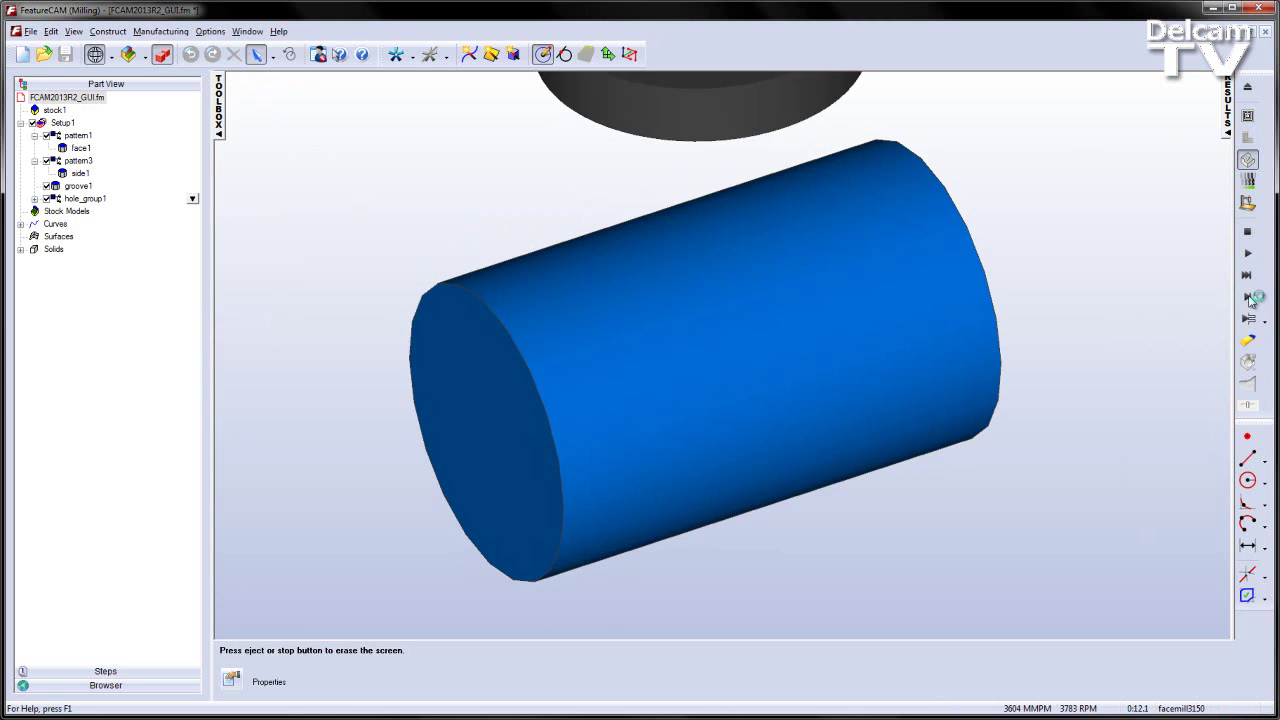
{"action": "middle_click_drag", "start_coordinate": [1060, 333], "coordinate": [924, 408]}
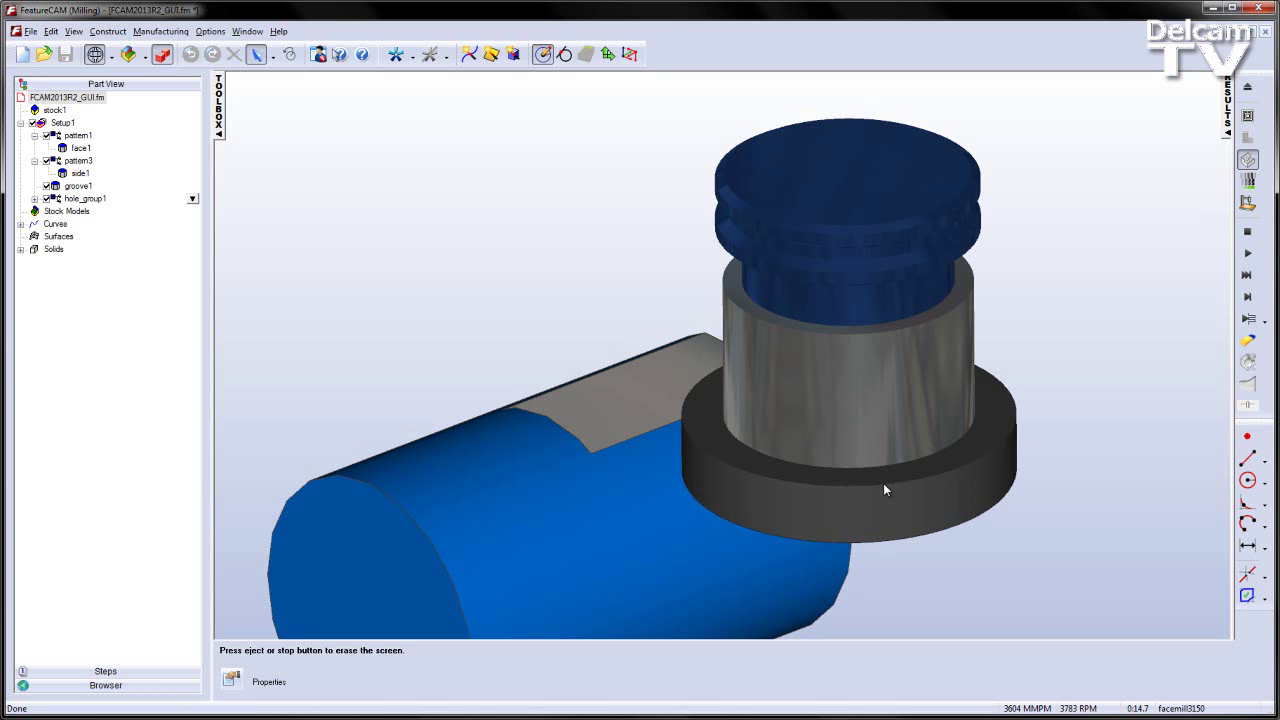
{"action": "left_click", "coordinate": [1247, 231]}
{"action": "middle_click_drag", "start_coordinate": [1012, 289], "coordinate": [985, 415]}
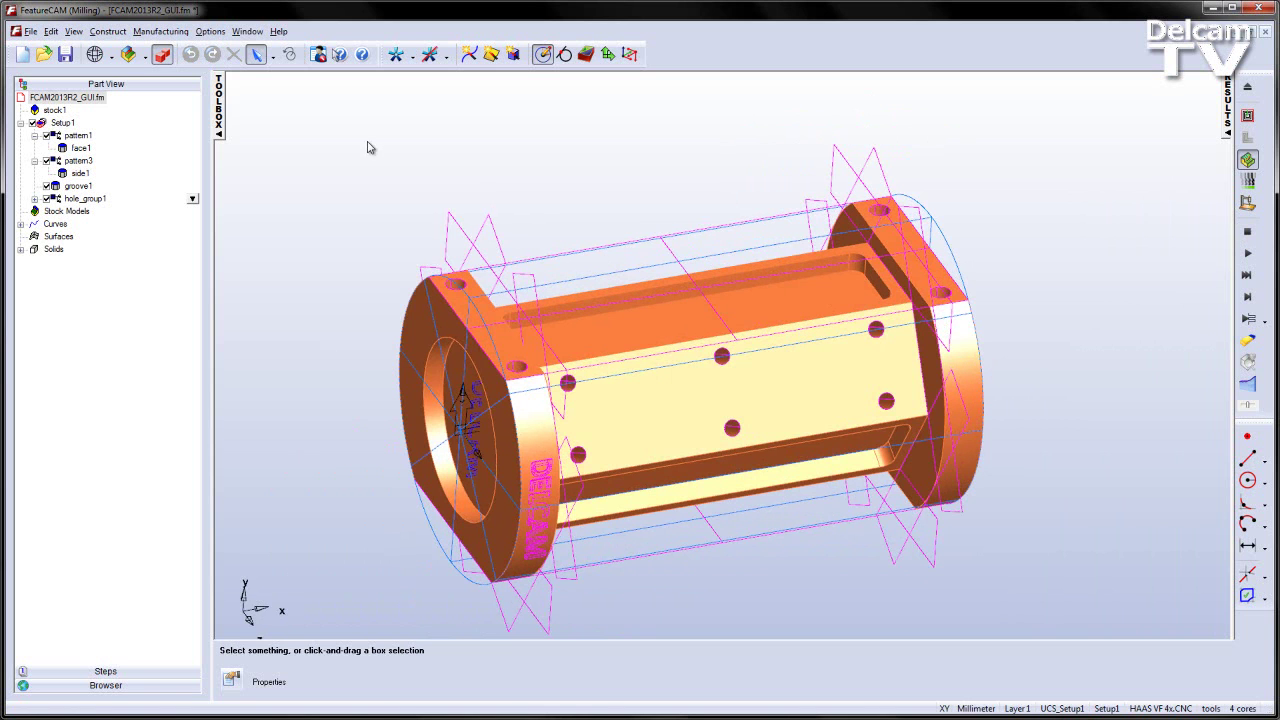
- Open the Tool Manager and view the parameters of tool emB00062:t10
{"action": "left_click", "coordinate": [172, 32]}
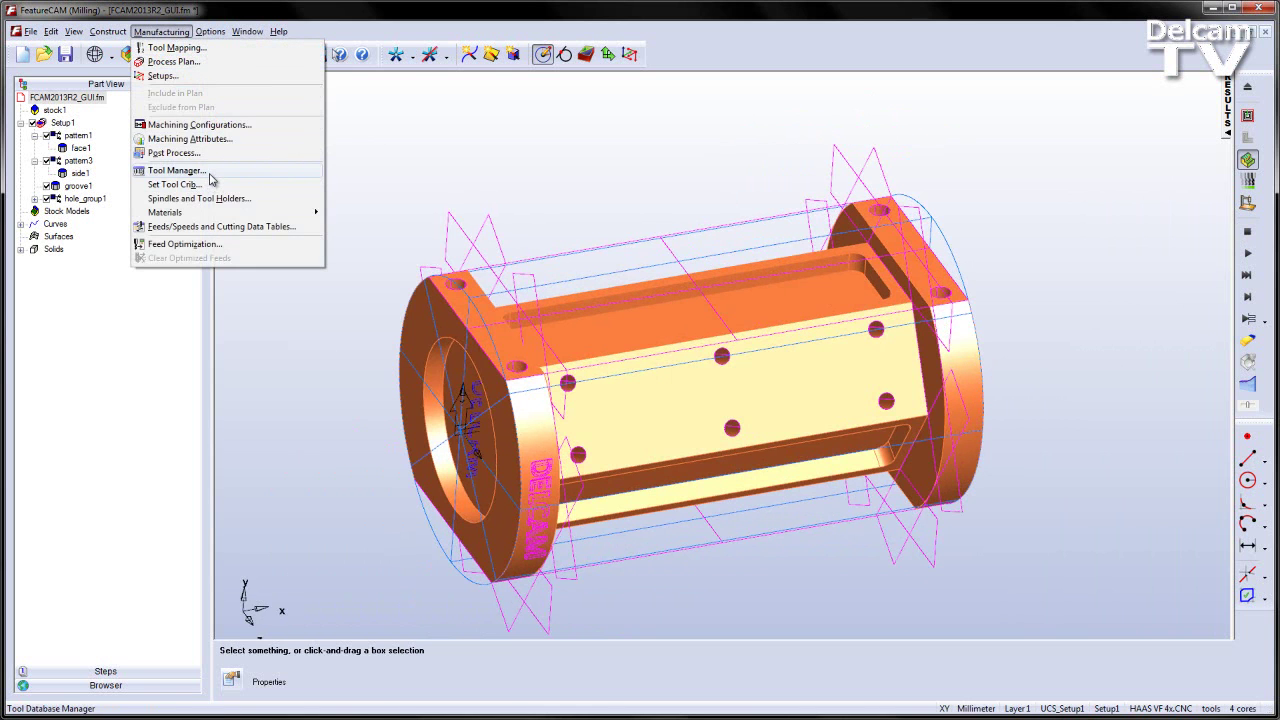
{"action": "left_click", "coordinate": [209, 171]}
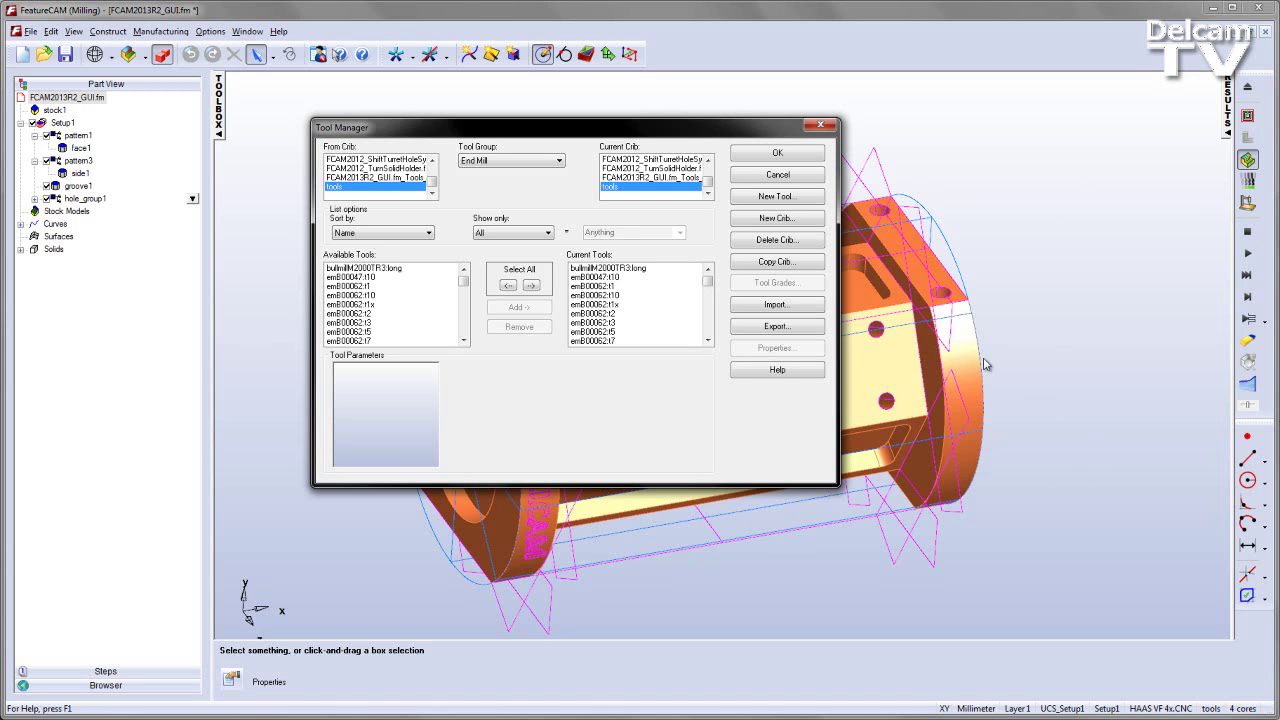
{"action": "left_click", "coordinate": [640, 295]}
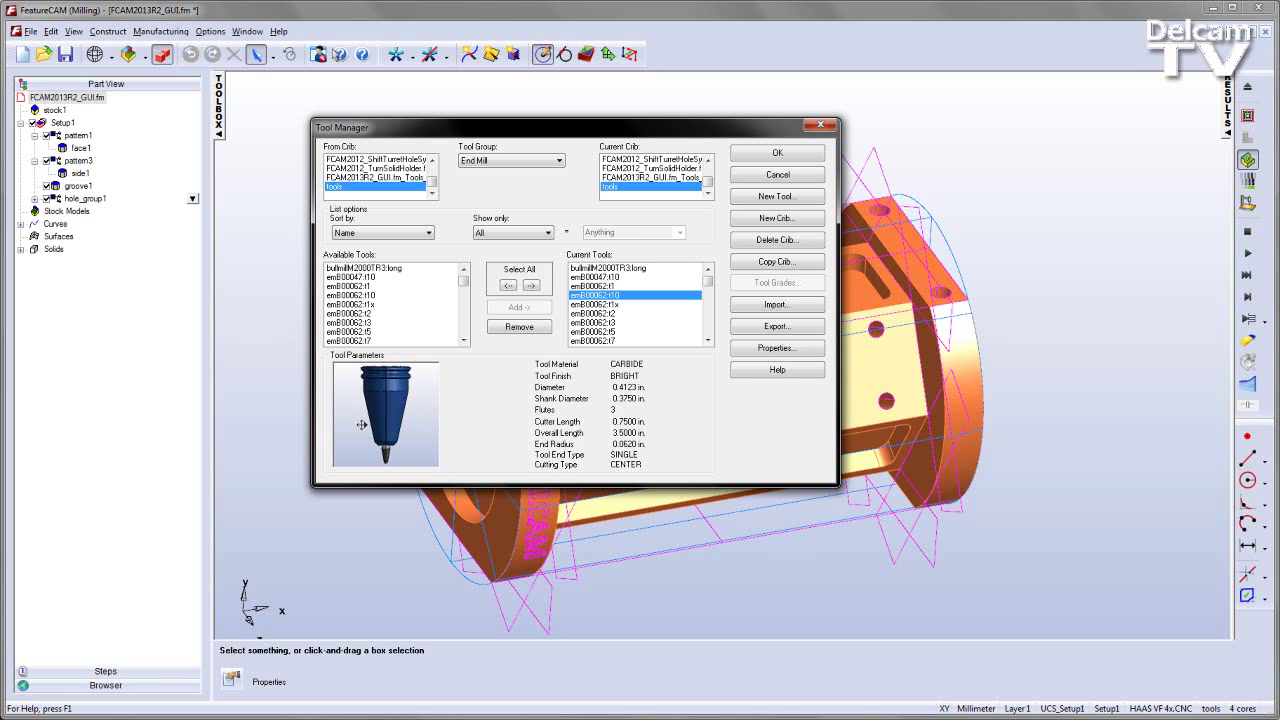
- Rotate the tool preview to a side view, then select endmillM5000.reg to see its parameters
{"action": "scroll", "coordinate": [388, 440], "scroll_direction": "up", "scroll_amount": 2}
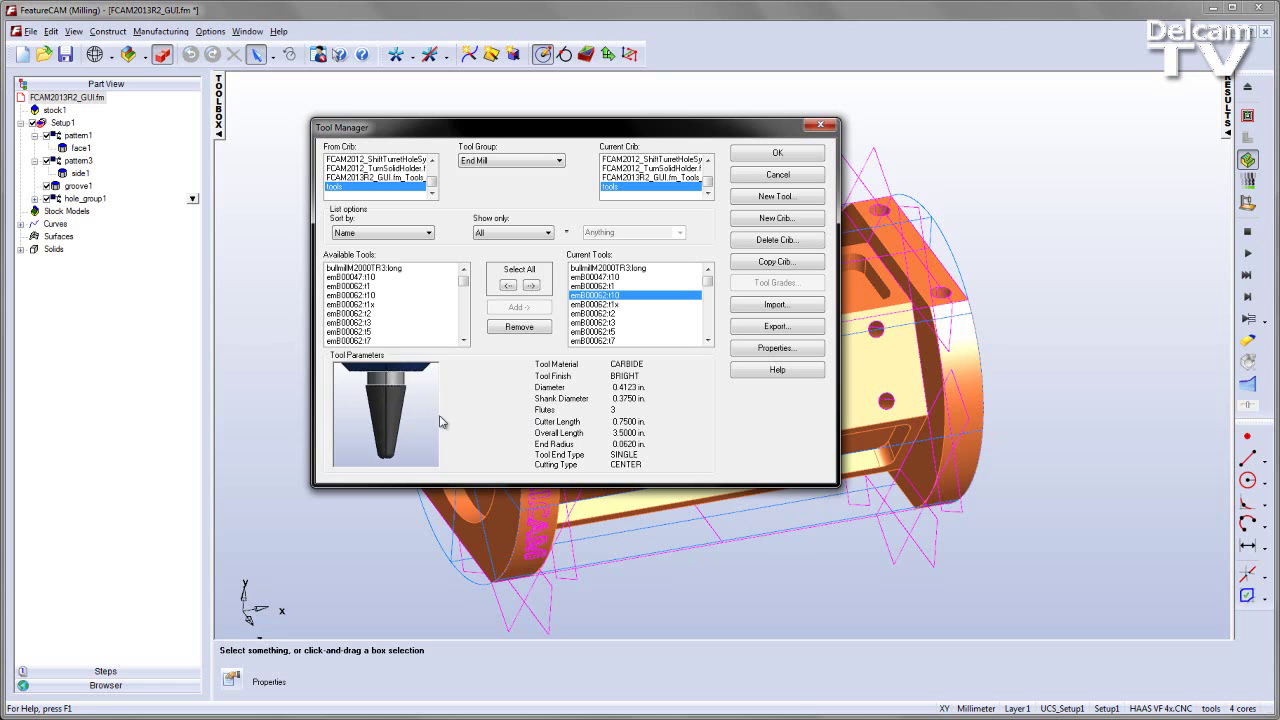
{"action": "left_click_drag", "start_coordinate": [437, 423], "coordinate": [563, 384]}
{"action": "left_click_drag", "start_coordinate": [384, 453], "coordinate": [468, 410]}
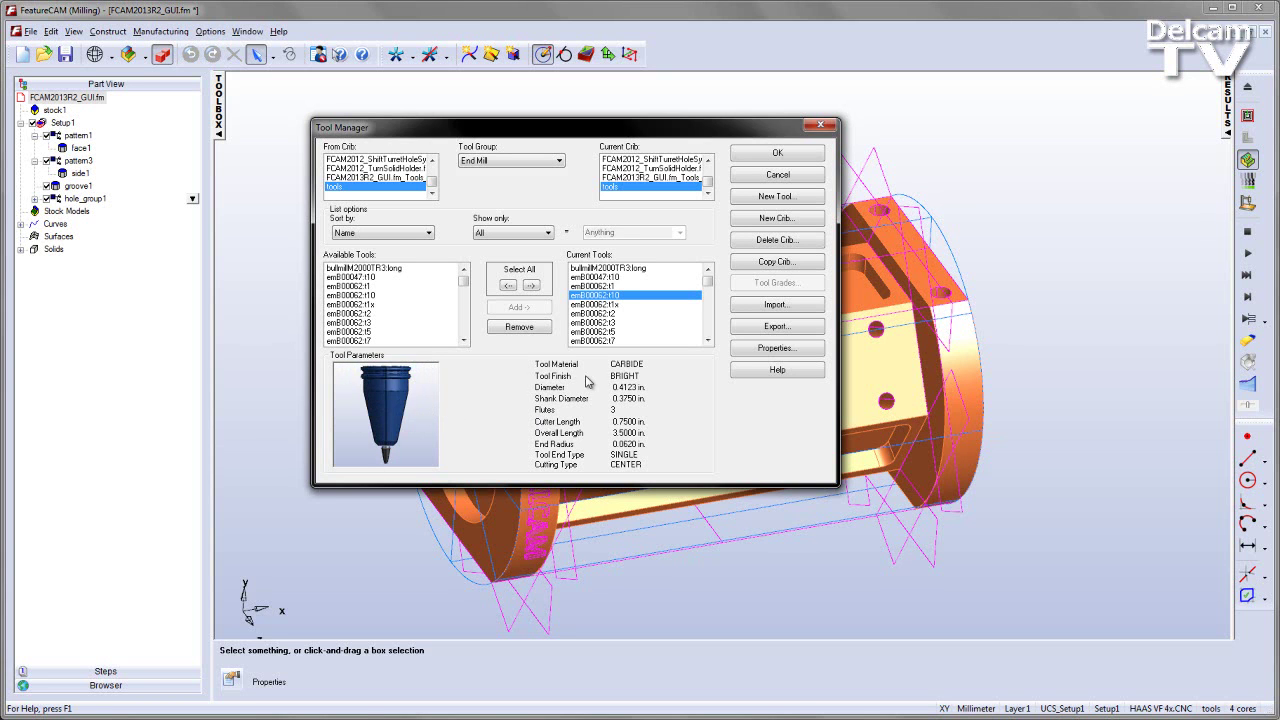
{"action": "left_click_drag", "start_coordinate": [390, 437], "coordinate": [377, 448]}
{"action": "left_click_drag", "start_coordinate": [708, 278], "coordinate": [708, 344]}
{"action": "left_click", "coordinate": [634, 341]}
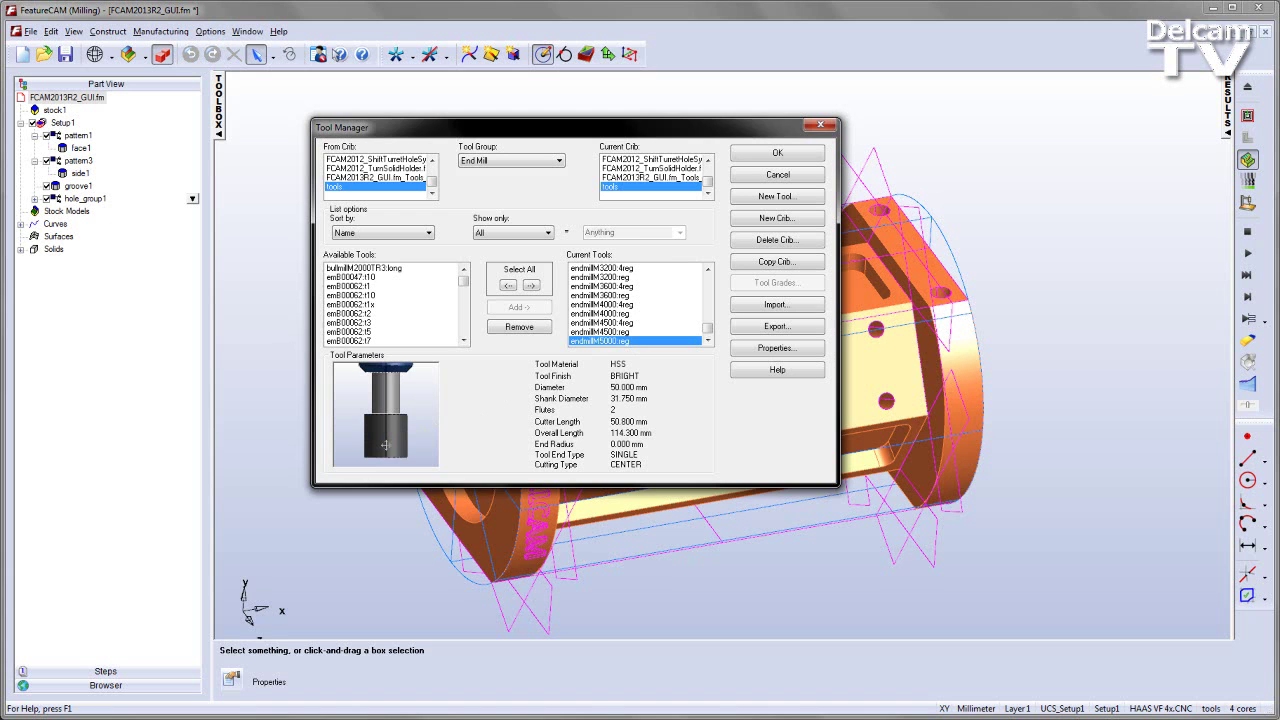
- Select the 40 mm four-flute endmillM4000 with automatic centring of the preview turned on
{"action": "right_click", "coordinate": [385, 445]}
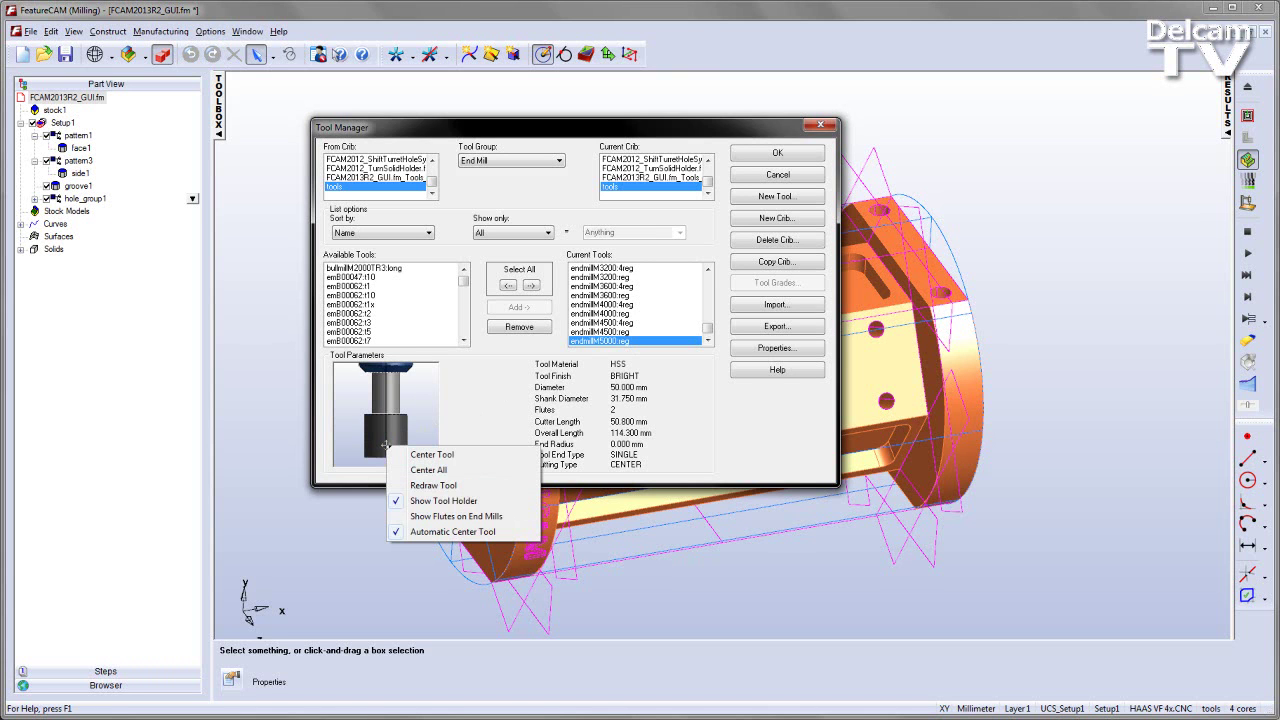
{"action": "left_click", "coordinate": [442, 532]}
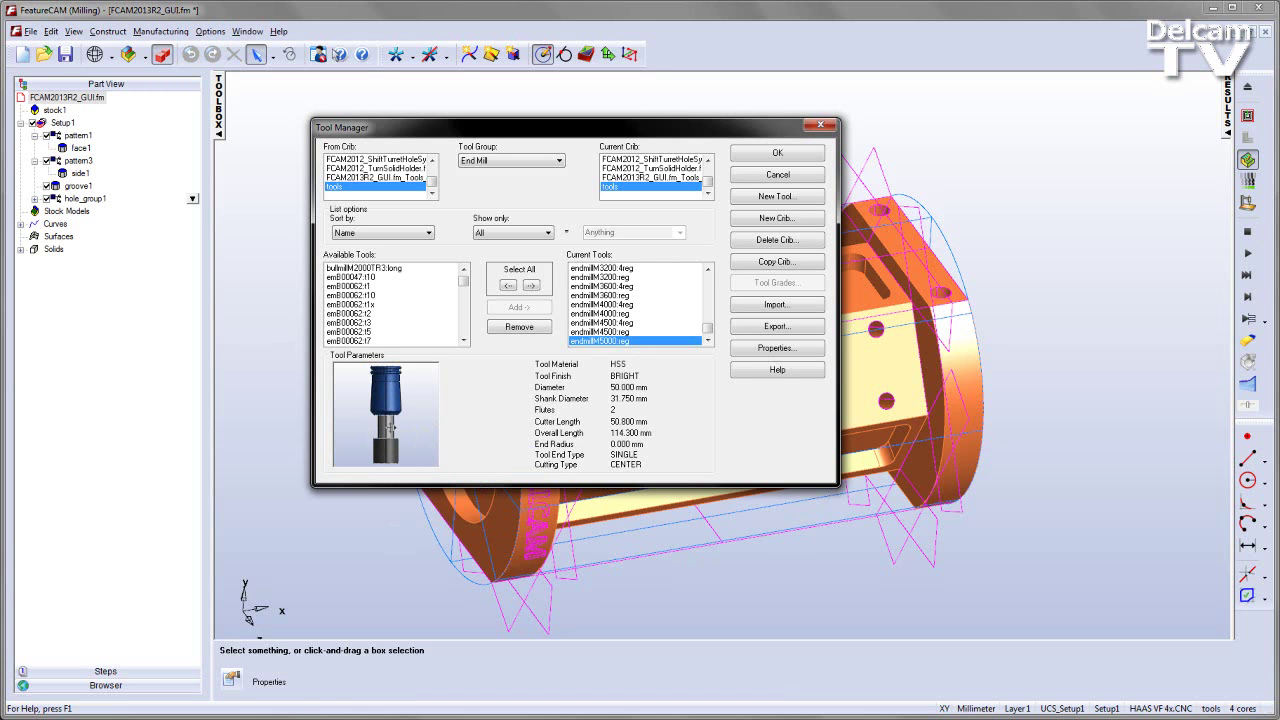
{"action": "left_click", "coordinate": [612, 304]}
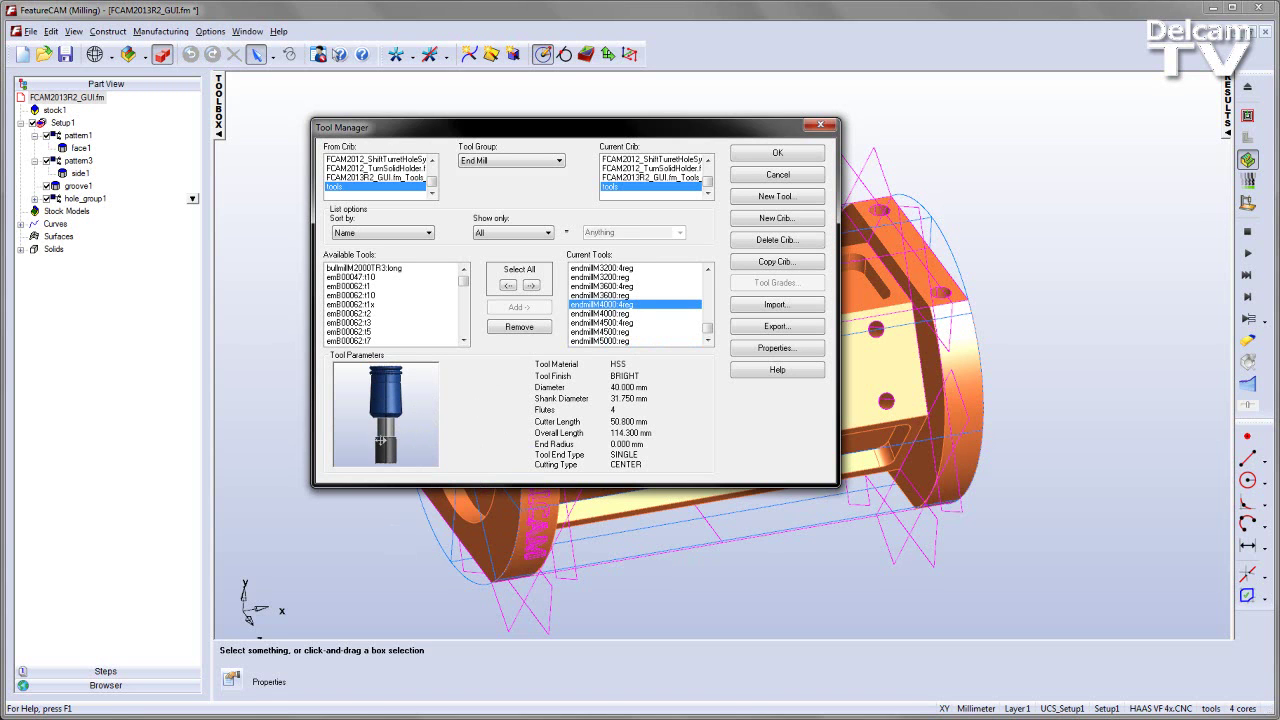
{"action": "right_click", "coordinate": [381, 440]}
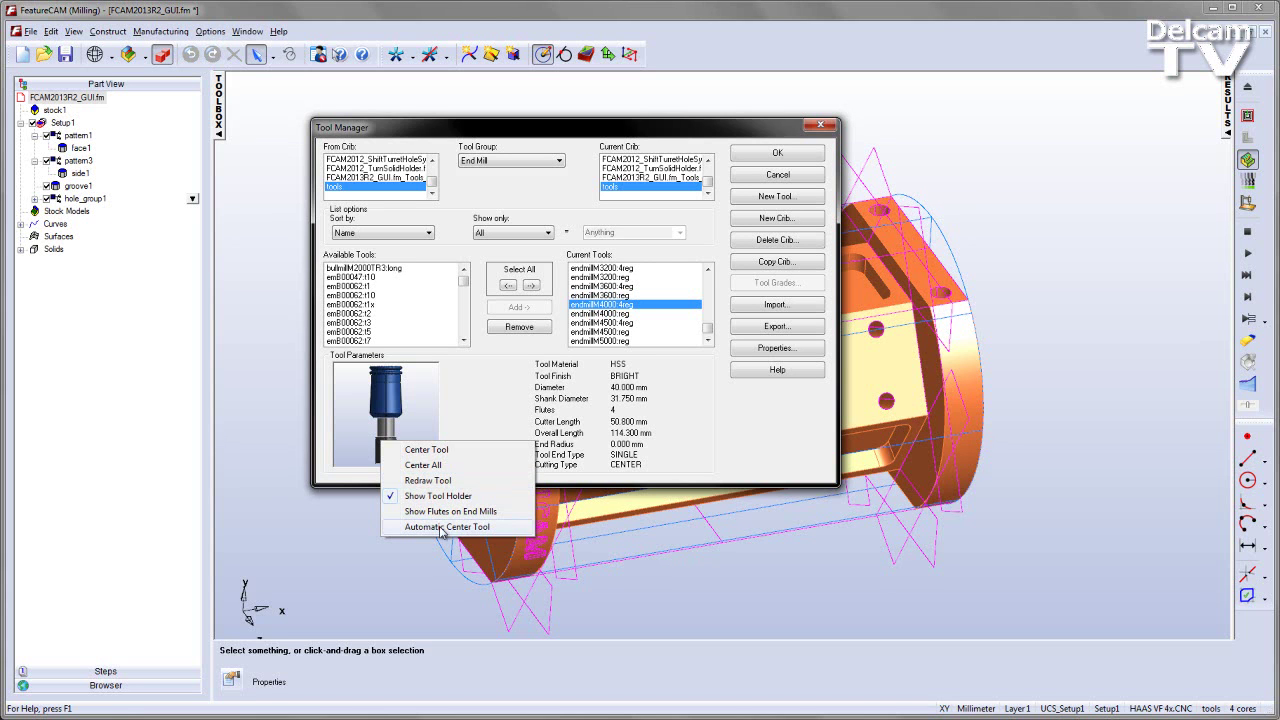
{"action": "left_click", "coordinate": [440, 526]}
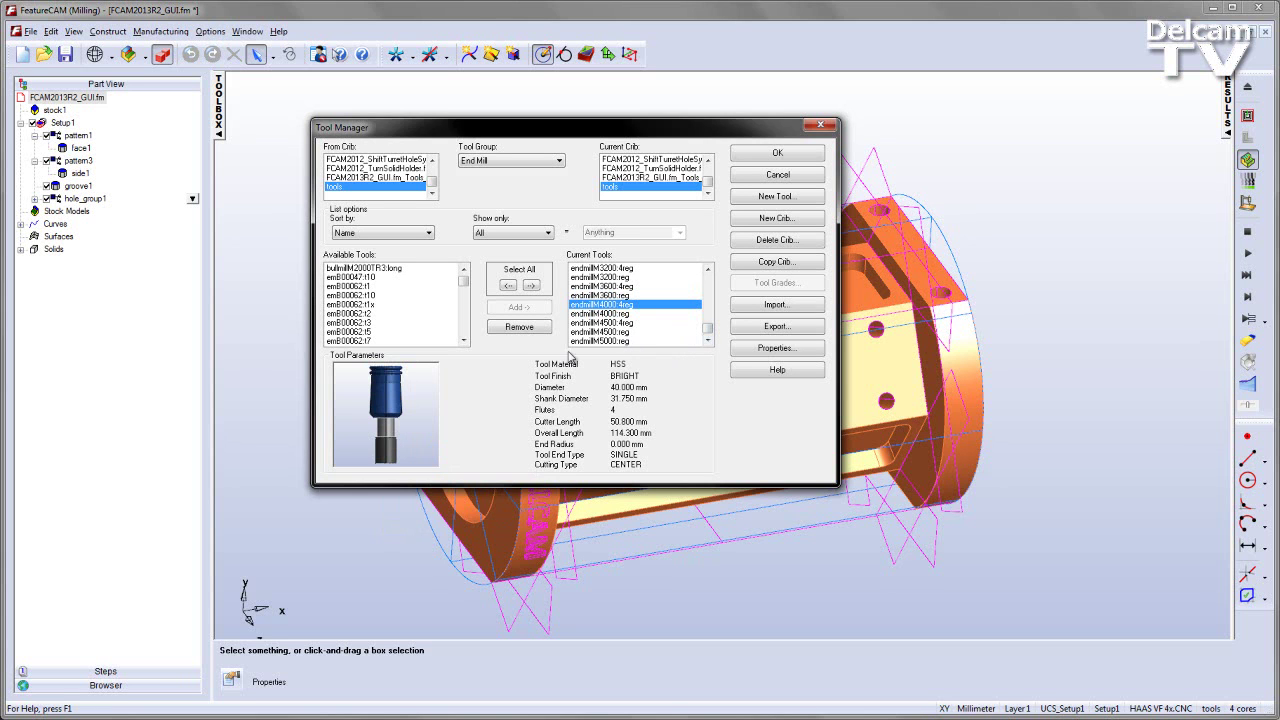
- Show flutes on end mill previews and keep the tool holder displayed
{"action": "right_click", "coordinate": [411, 417]}
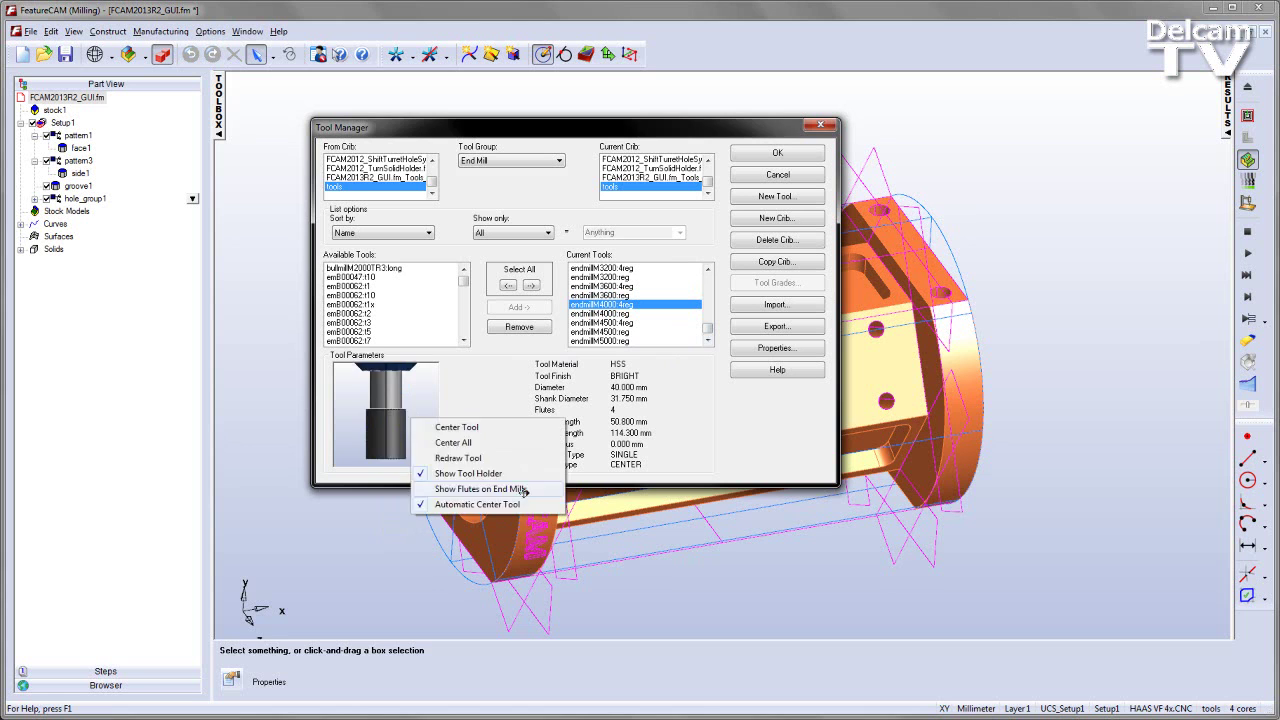
{"action": "left_click", "coordinate": [524, 490]}
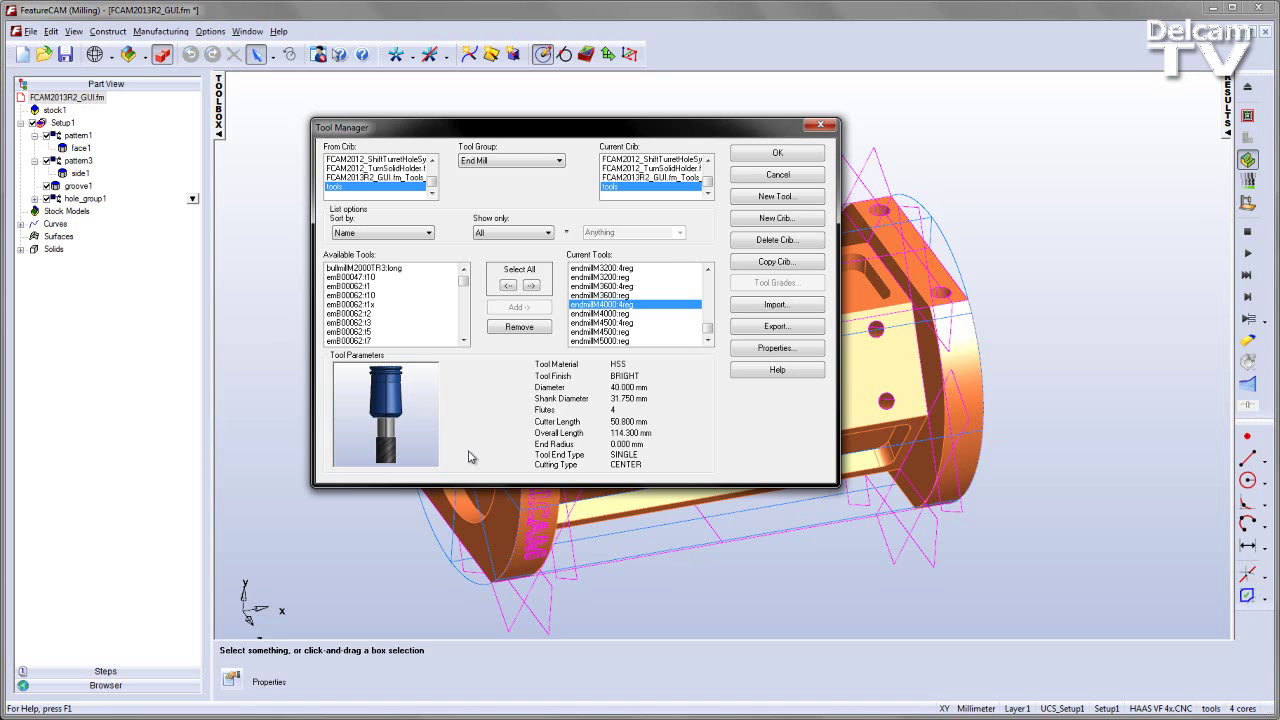
{"action": "scroll", "coordinate": [397, 444], "scroll_direction": "up", "scroll_amount": 3}
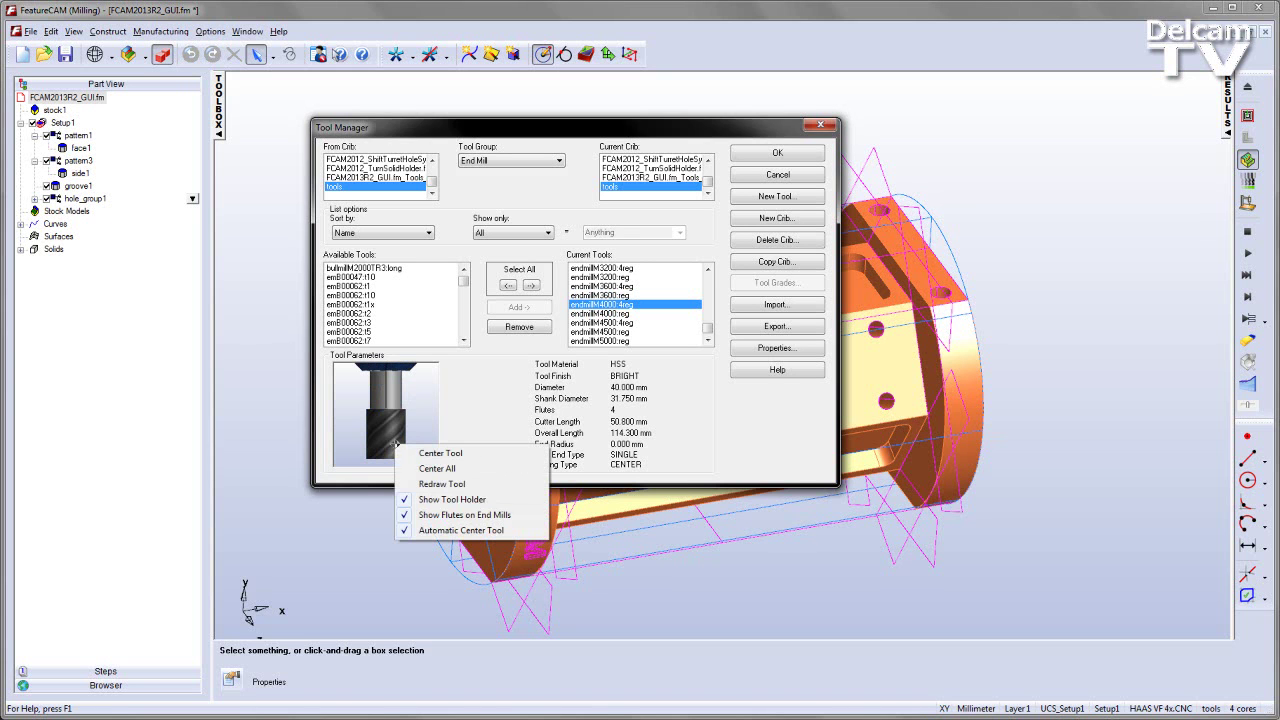
{"action": "right_click", "coordinate": [396, 445]}
{"action": "left_click", "coordinate": [452, 499]}
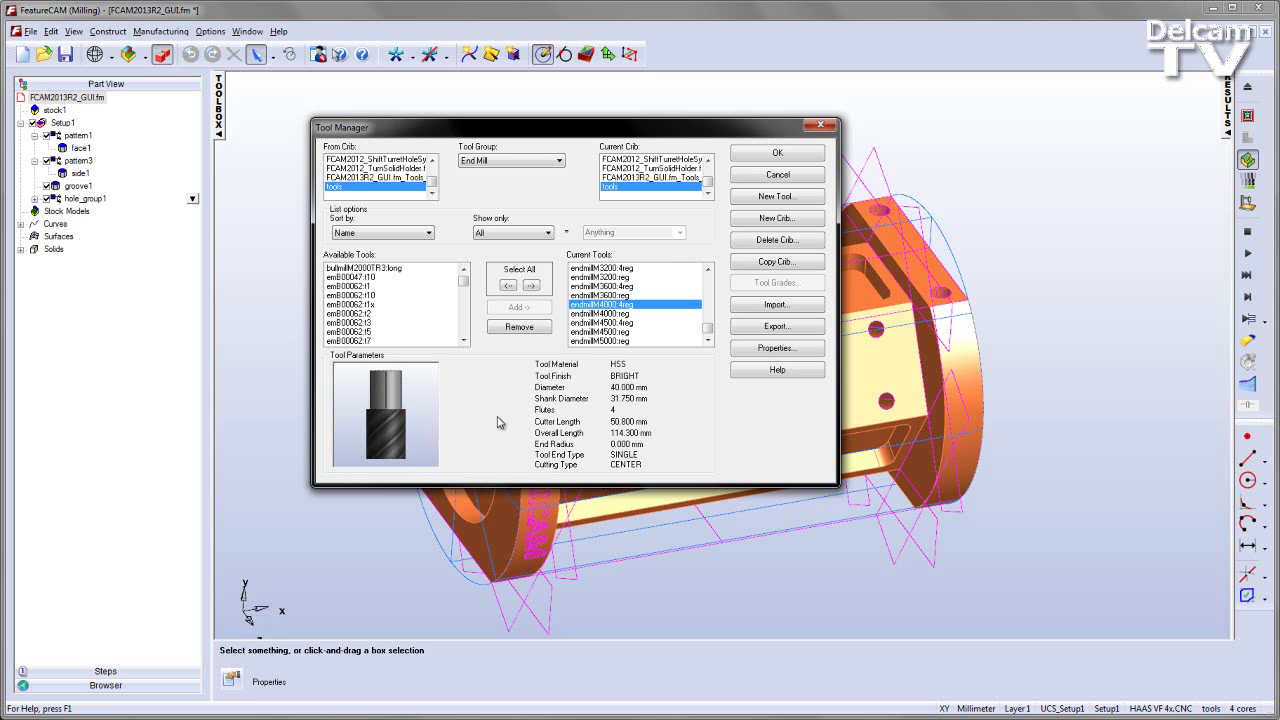
{"action": "right_click", "coordinate": [414, 424]}
{"action": "left_click", "coordinate": [466, 480]}
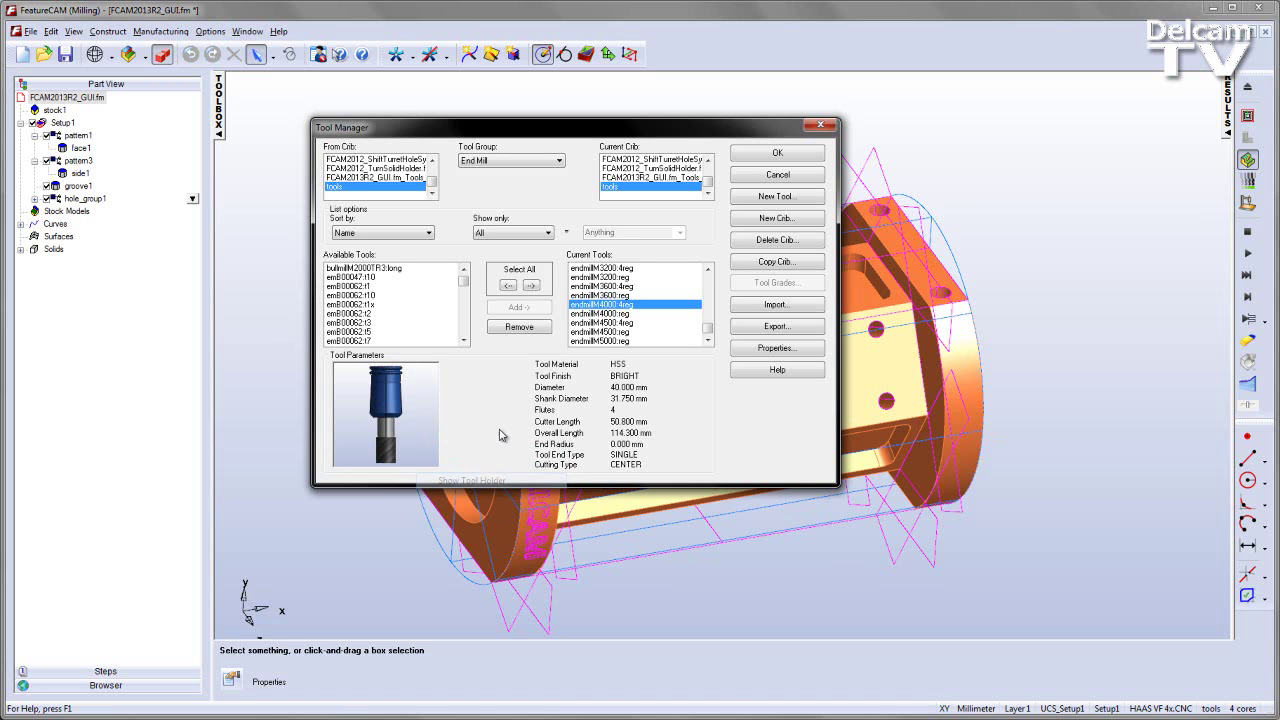
{"action": "scroll", "coordinate": [384, 447], "scroll_direction": "up", "scroll_amount": 2}
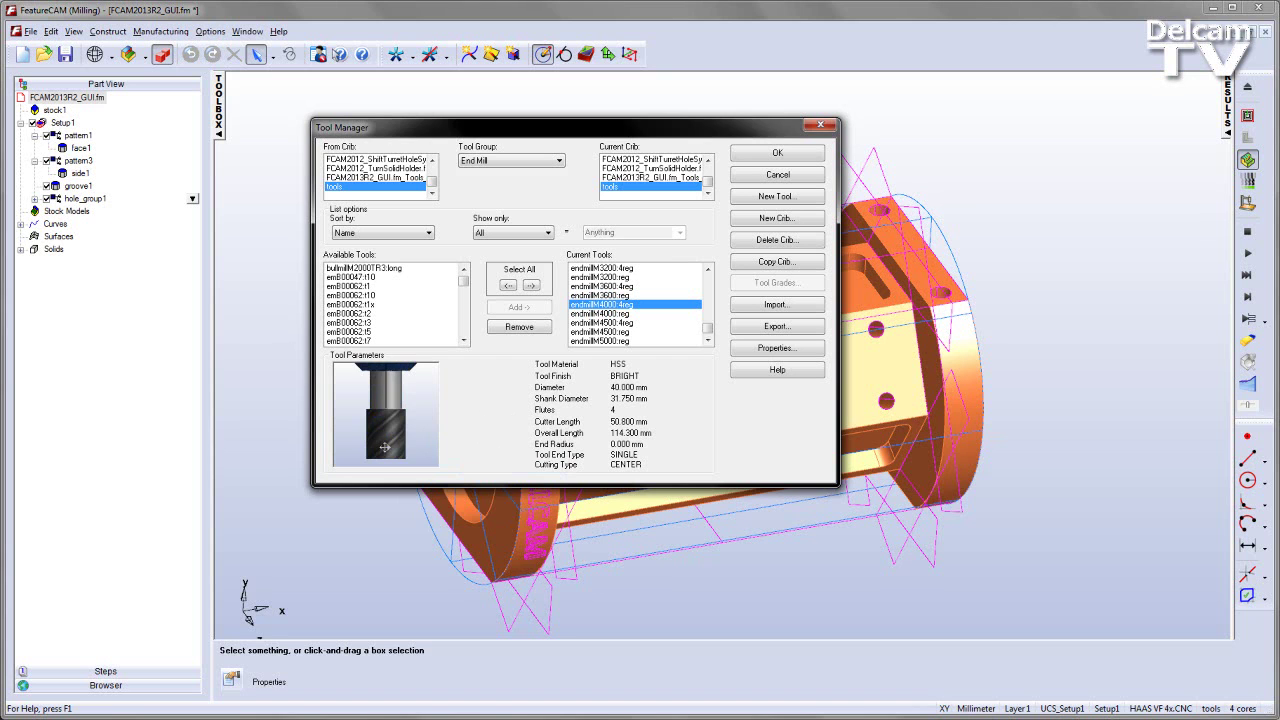
{"action": "scroll", "coordinate": [384, 447], "scroll_direction": "down", "scroll_amount": 2}
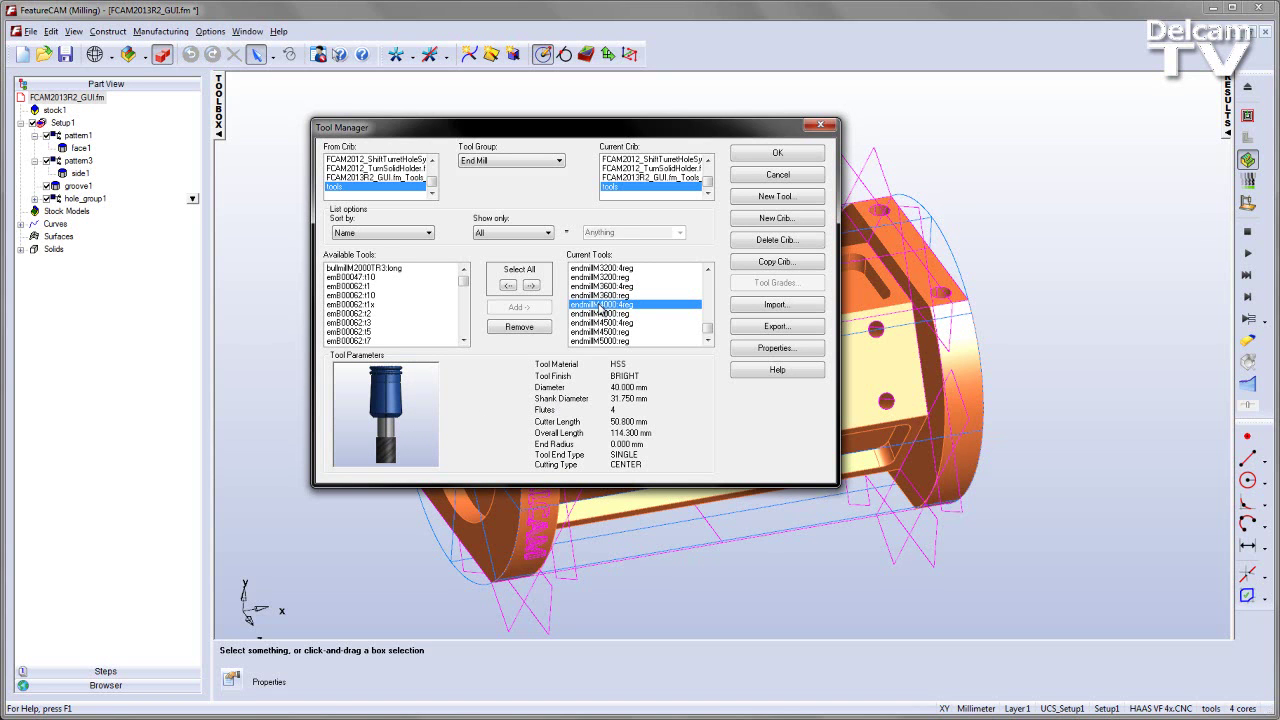
- Inspect the 40 mm end mill's properties, cancel without changes, and close the Tool Manager
{"action": "double_click", "coordinate": [599, 306]}
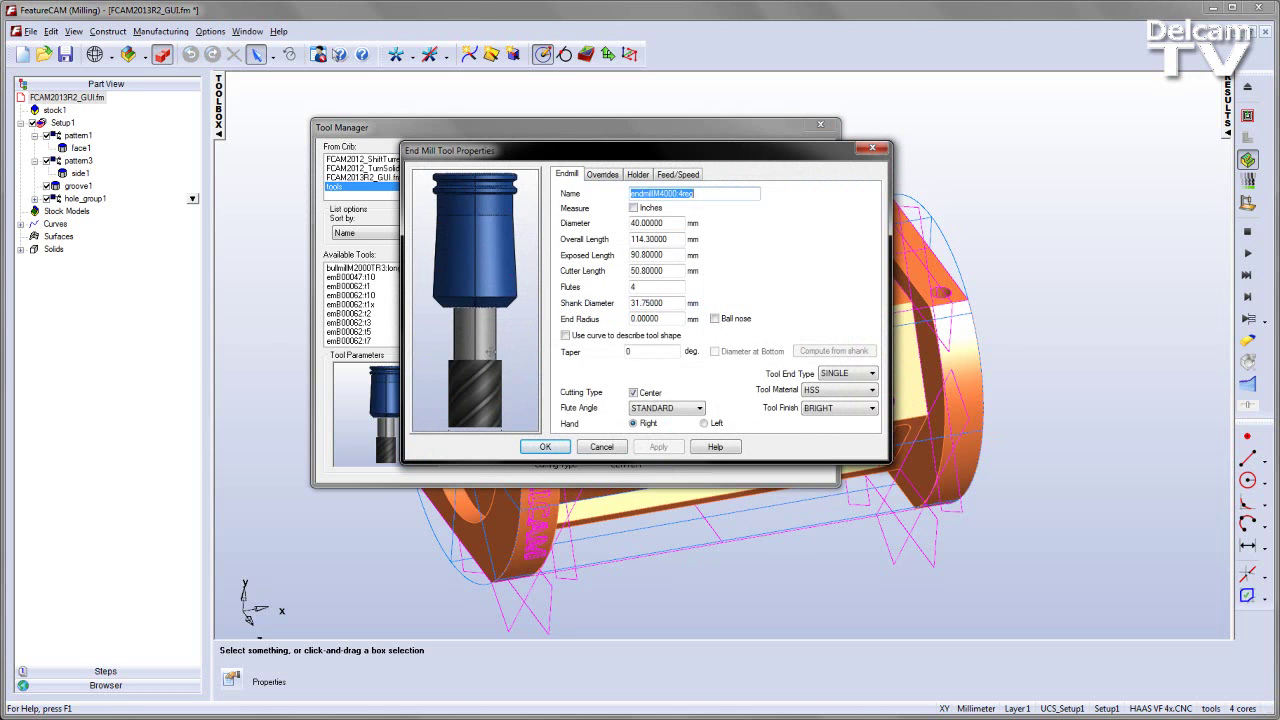
{"action": "scroll", "coordinate": [515, 384], "scroll_direction": "down", "scroll_amount": 2}
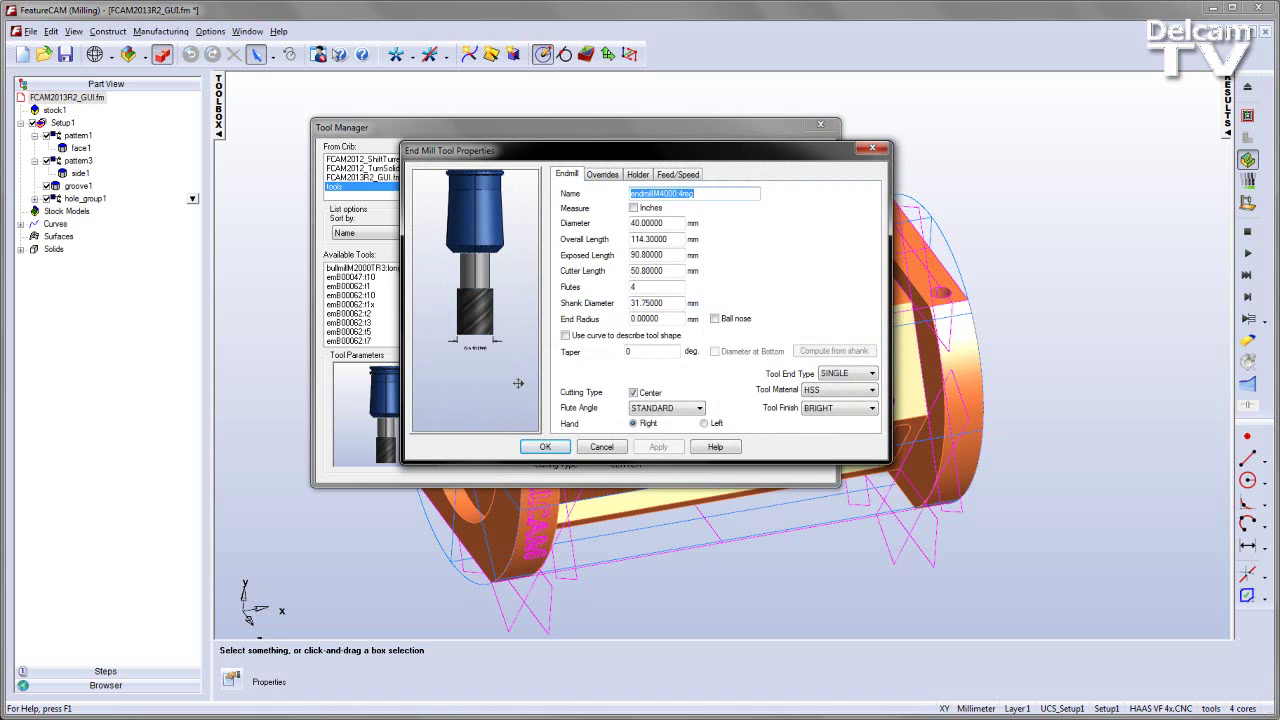
{"action": "right_click", "coordinate": [518, 383]}
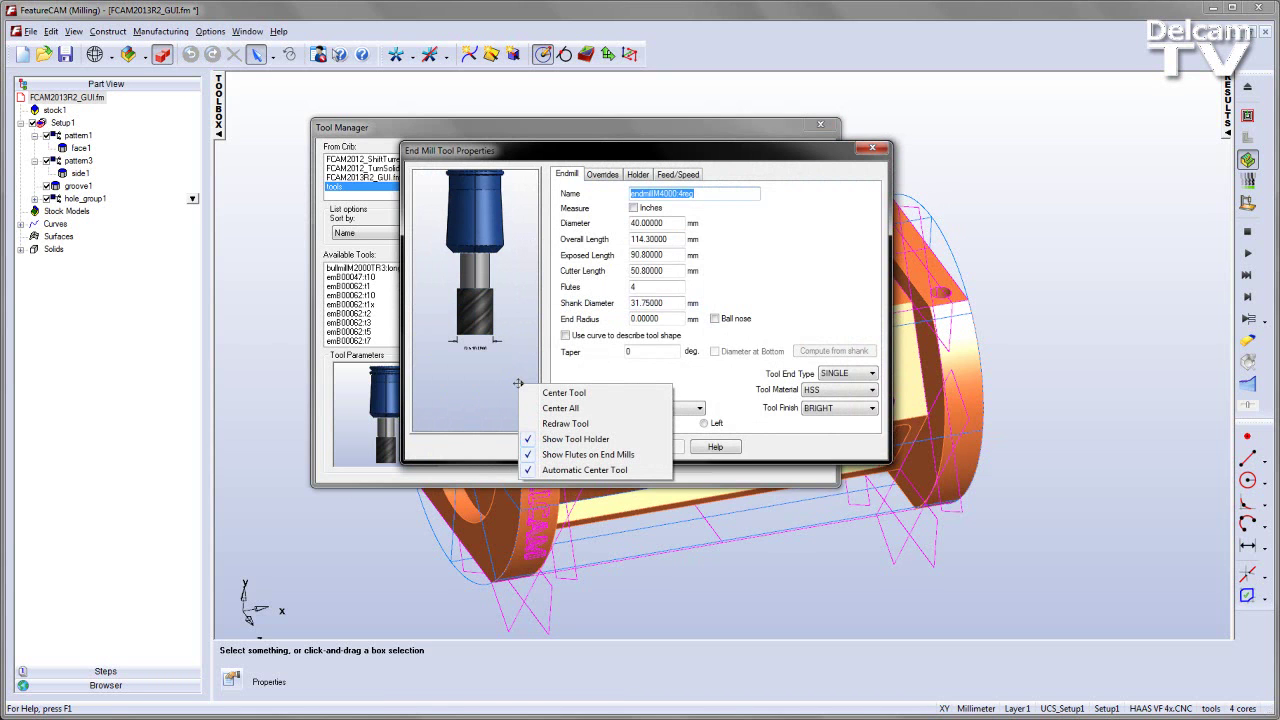
{"action": "left_click", "coordinate": [681, 377]}
{"action": "left_click", "coordinate": [601, 447]}
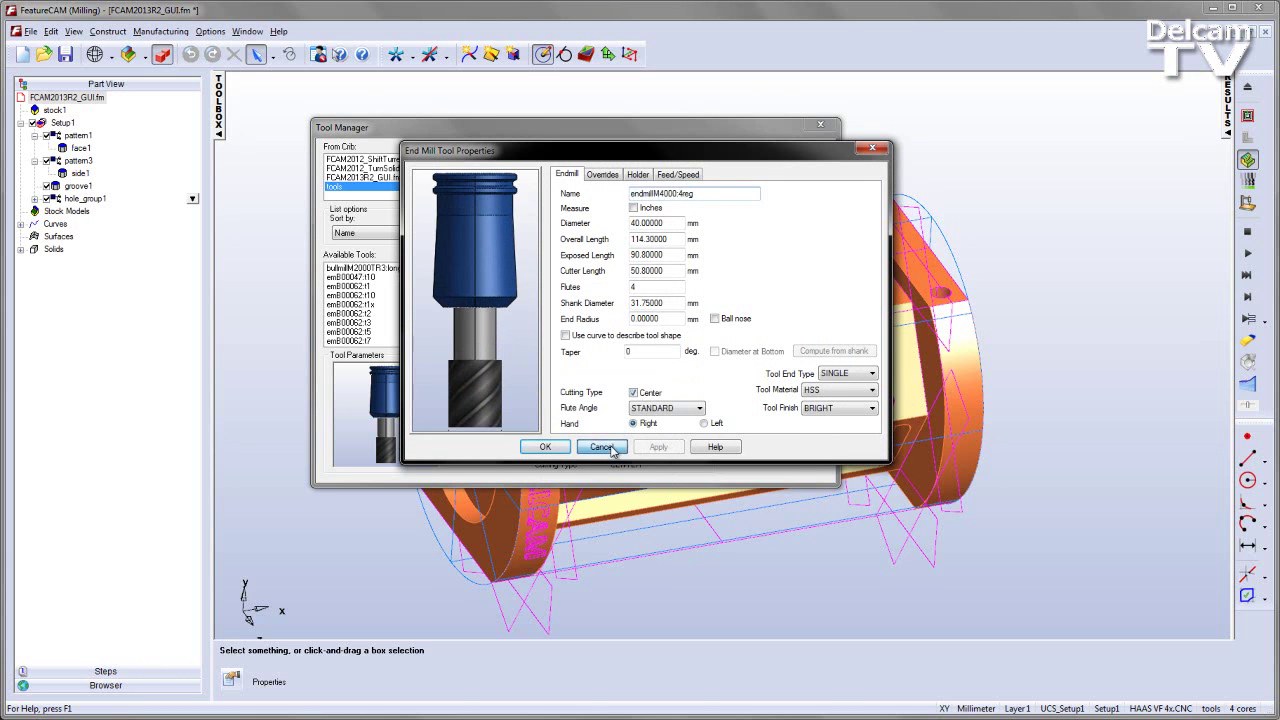
{"action": "left_click", "coordinate": [821, 126]}
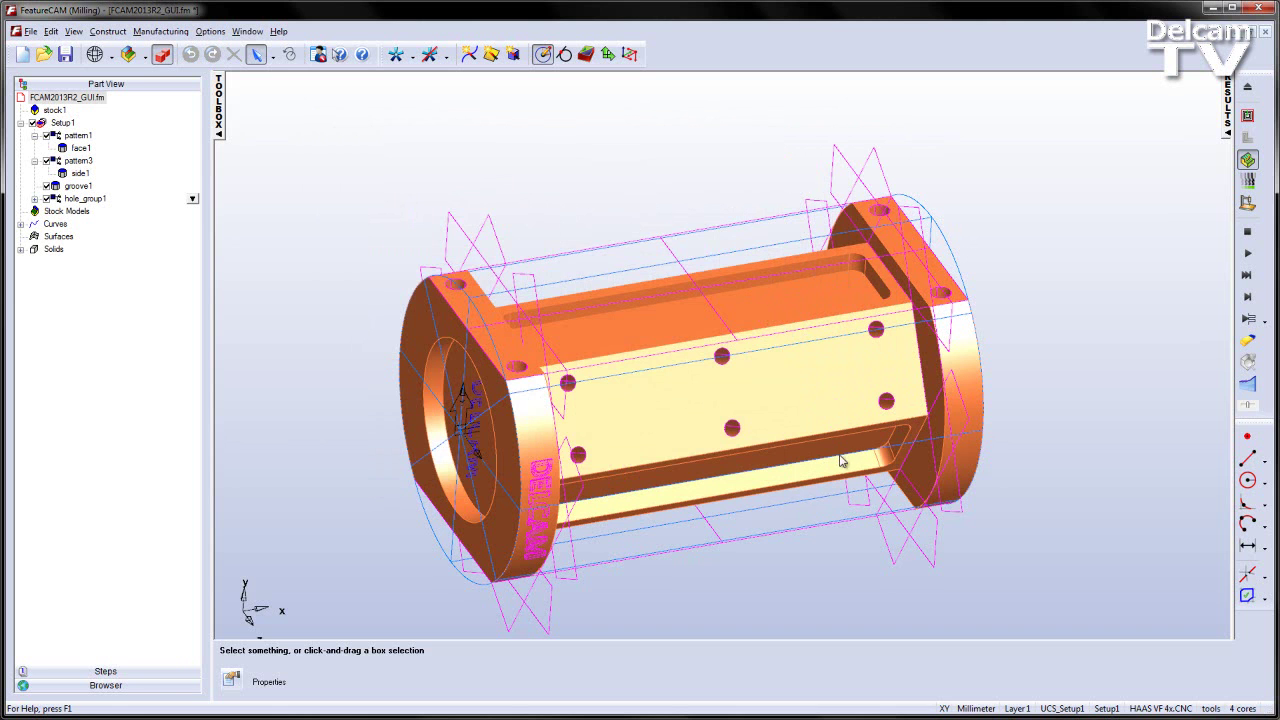
- Rotate the part to bring its pocketed long face into view
{"action": "middle_click_drag", "start_coordinate": [840, 460], "coordinate": [680, 278]}
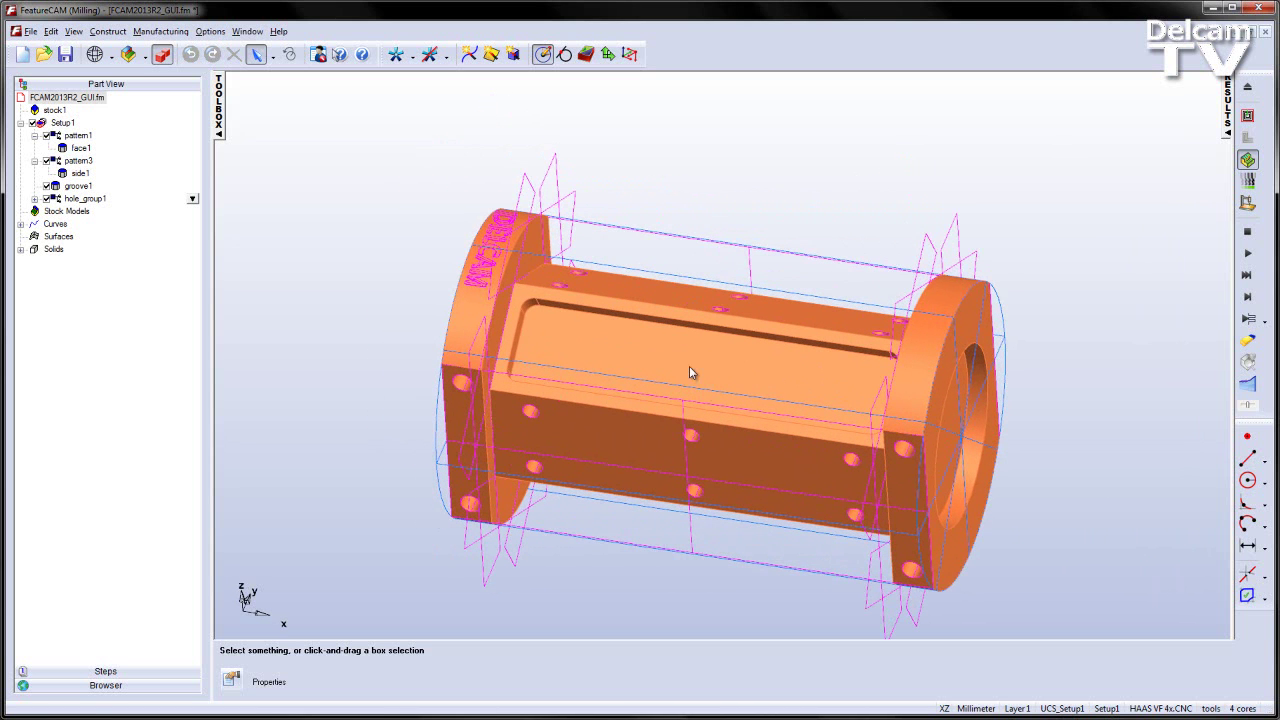
{"action": "middle_click_drag", "start_coordinate": [697, 369], "coordinate": [374, 339]}
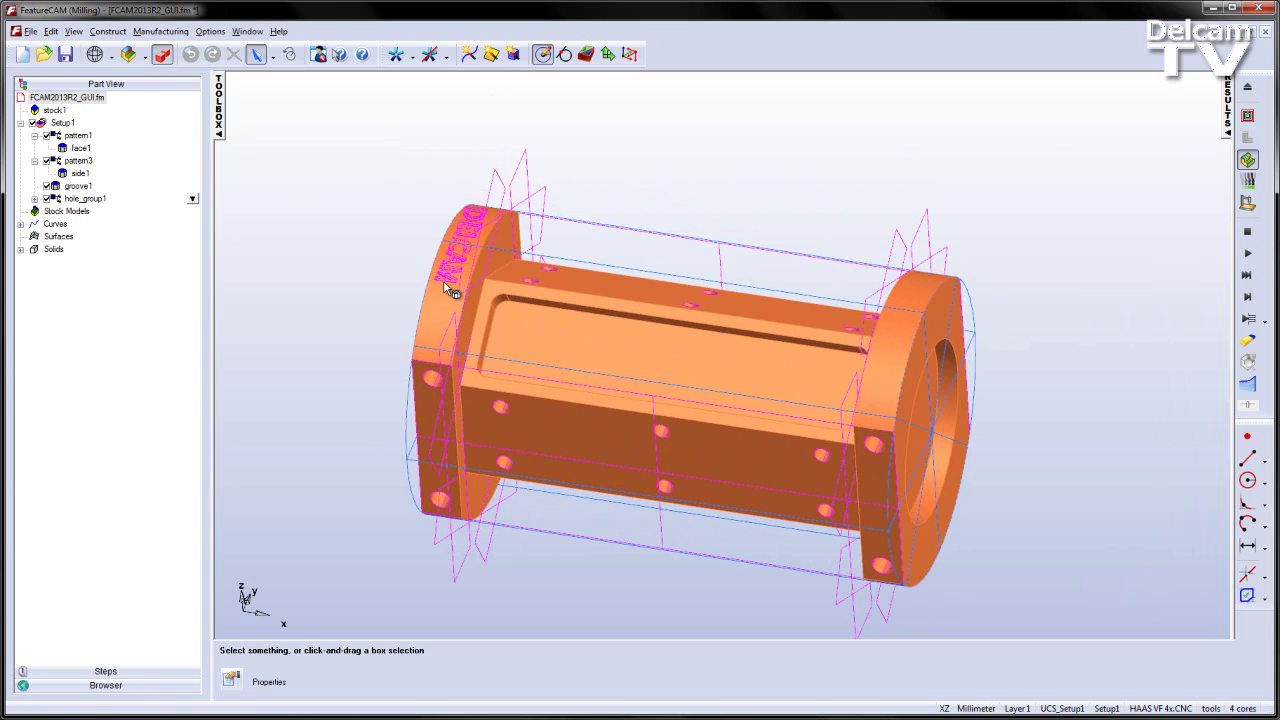
- Hide all Setup1 features using Hide All in Setup
{"action": "right_click", "coordinate": [62, 124]}
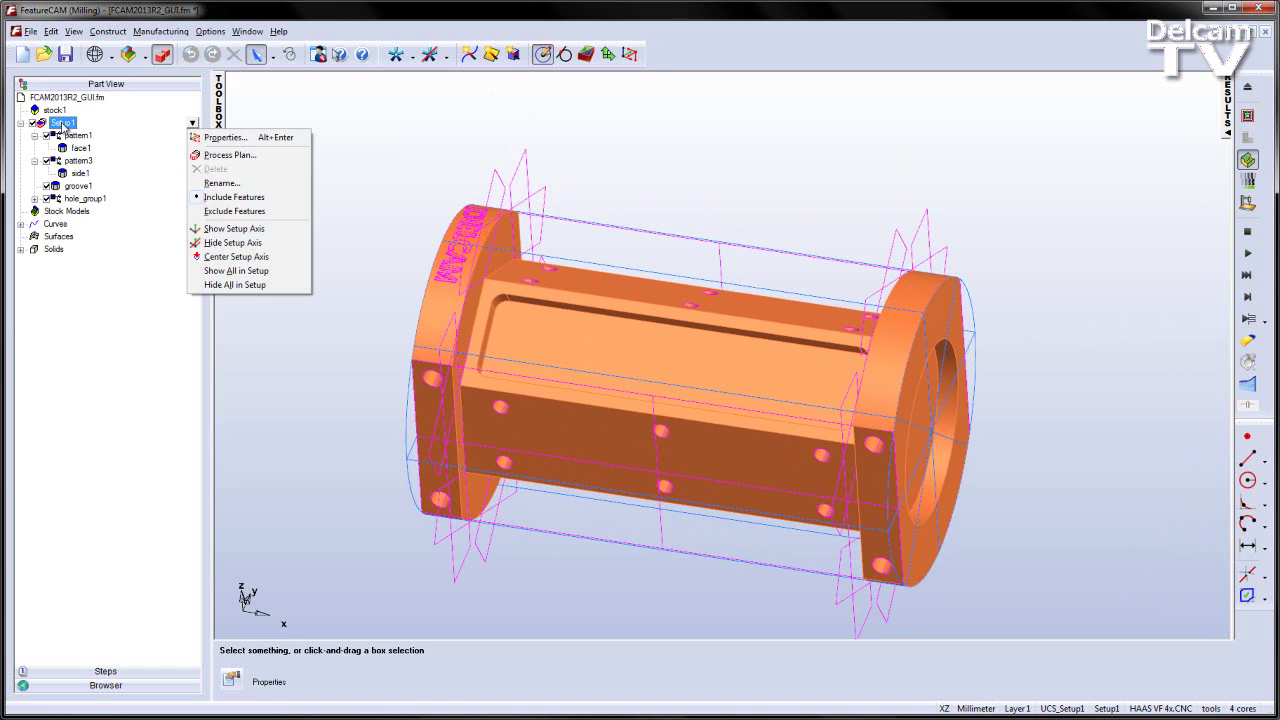
{"action": "left_click", "coordinate": [247, 288]}
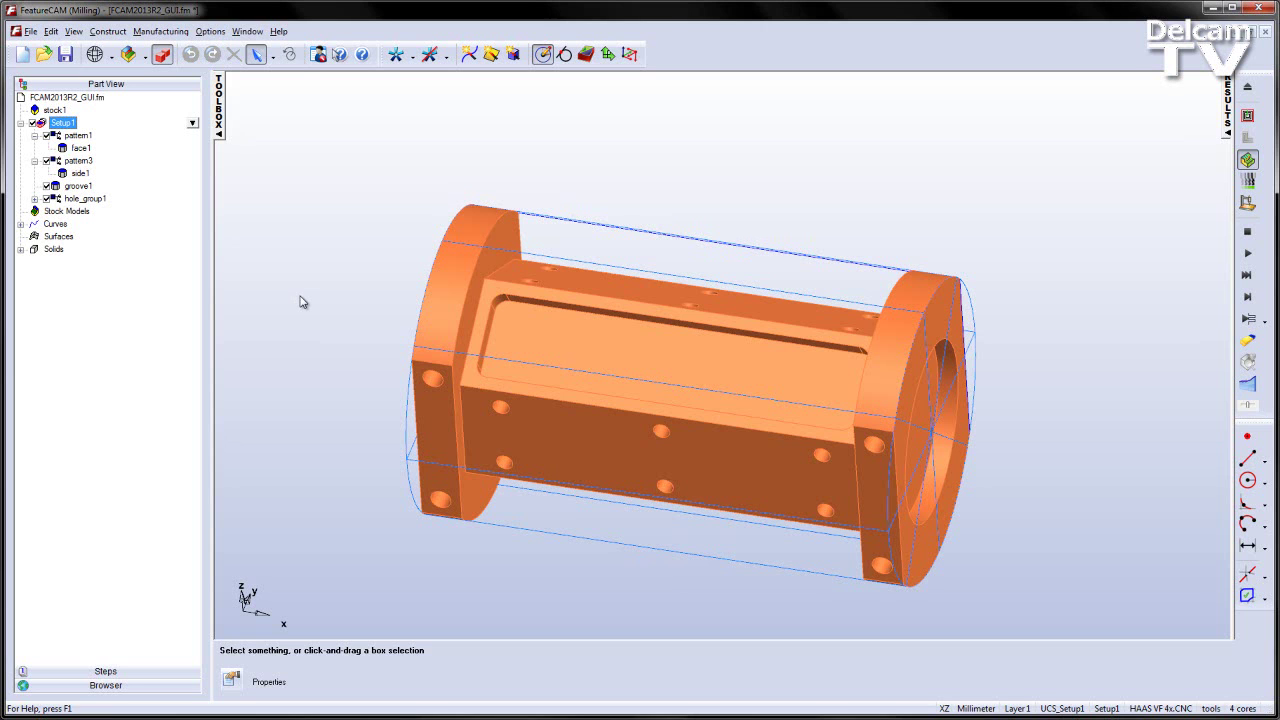
- Create pocket1 from the pocket floor, aligned normal to that face, selecting all recognised pockets
{"action": "left_click", "coordinate": [578, 322]}
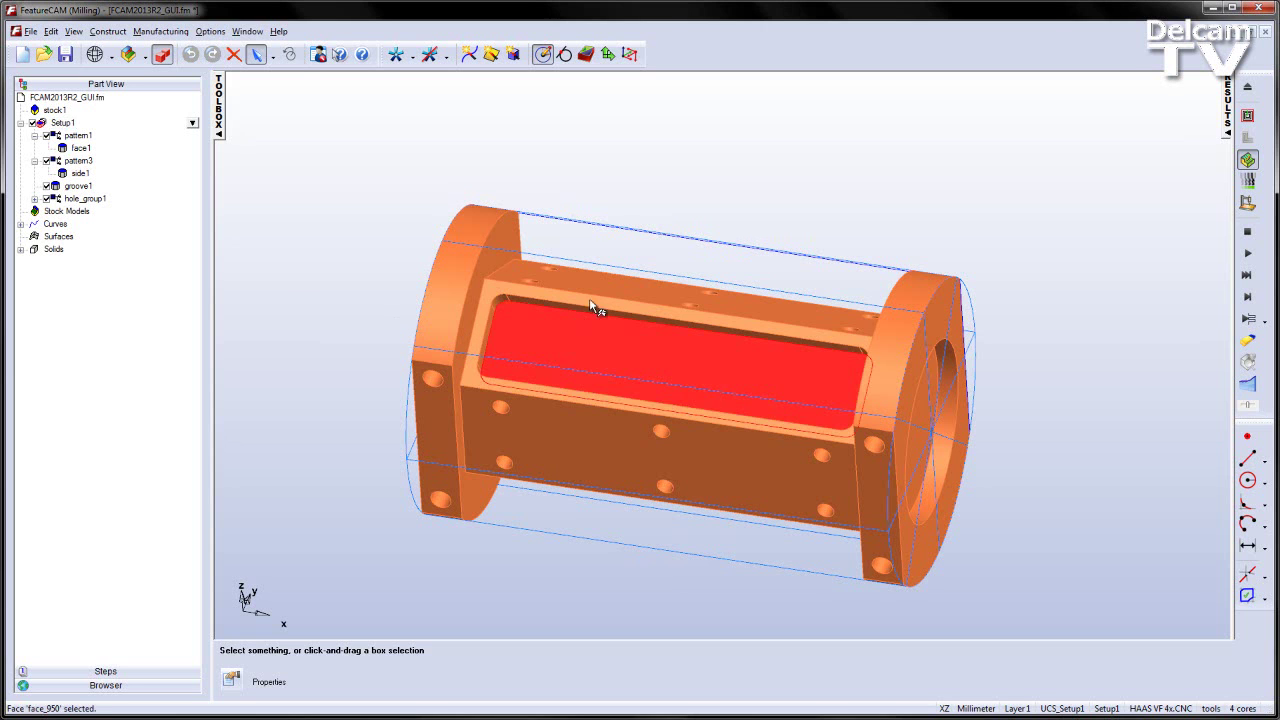
{"action": "left_click", "coordinate": [587, 55]}
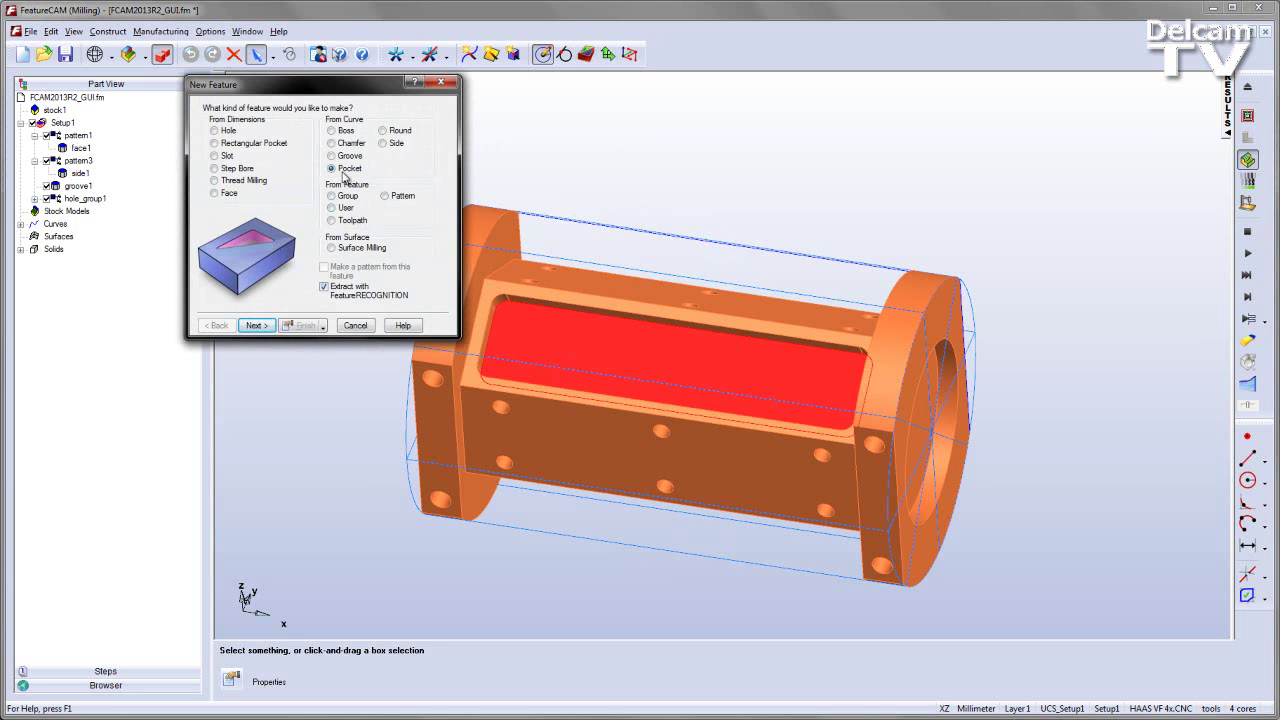
{"action": "left_click", "coordinate": [256, 325]}
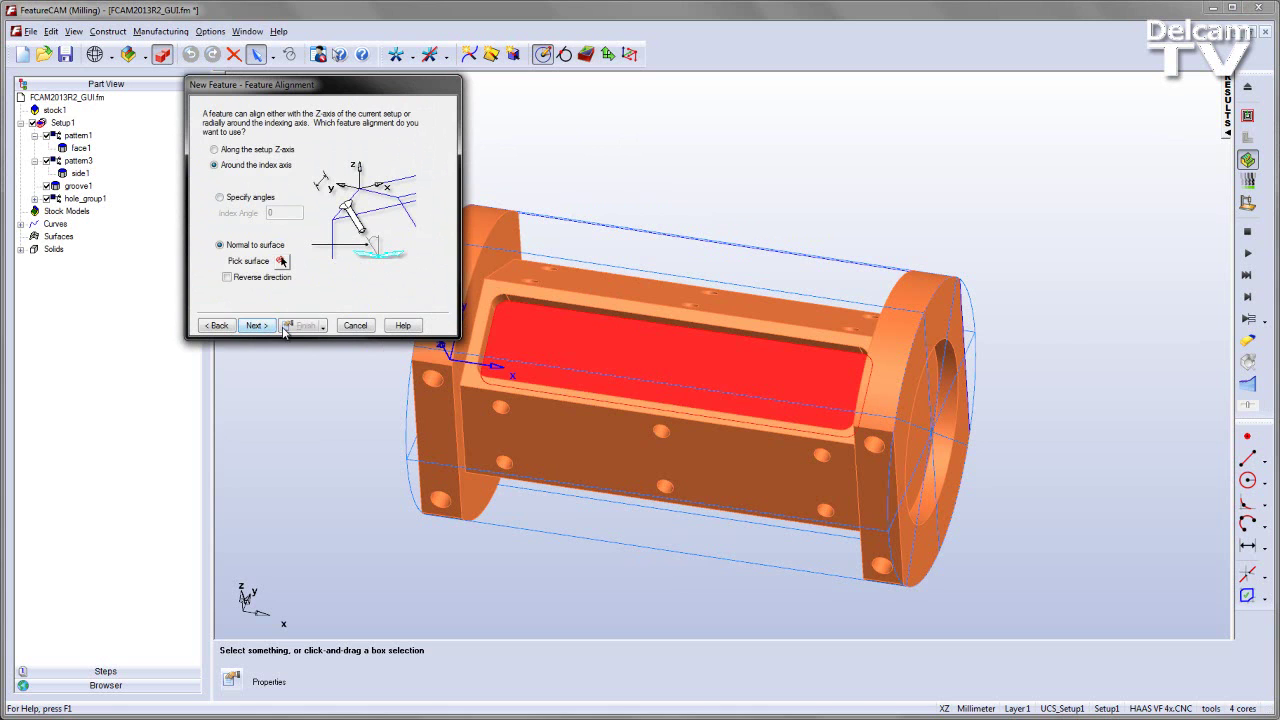
{"action": "left_click", "coordinate": [282, 261]}
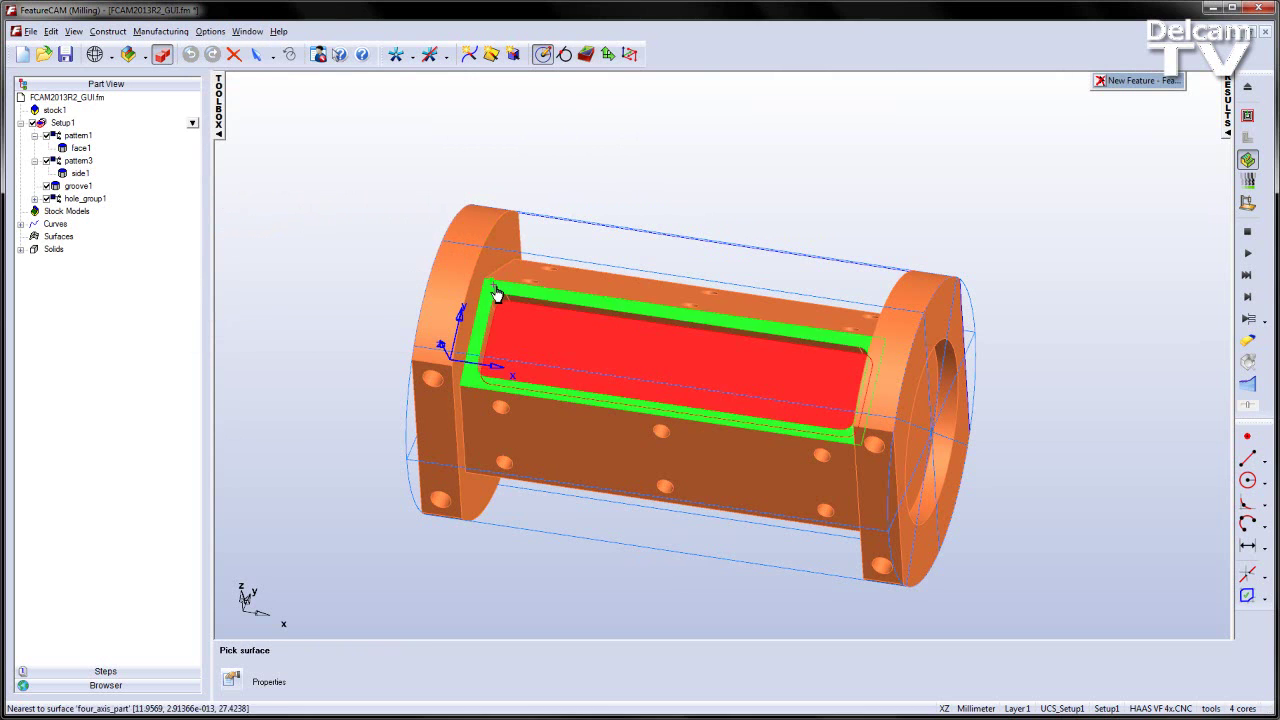
{"action": "left_click", "coordinate": [496, 293]}
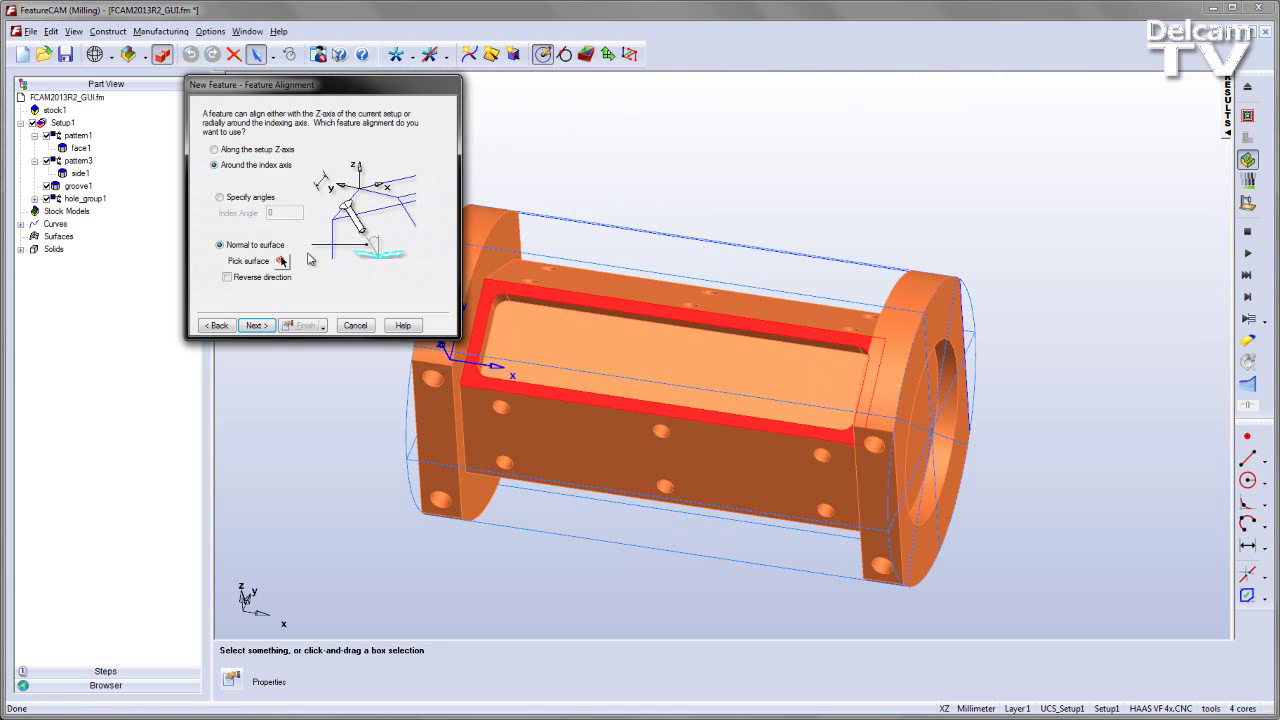
{"action": "left_click", "coordinate": [256, 325]}
{"action": "left_click", "coordinate": [257, 325]}
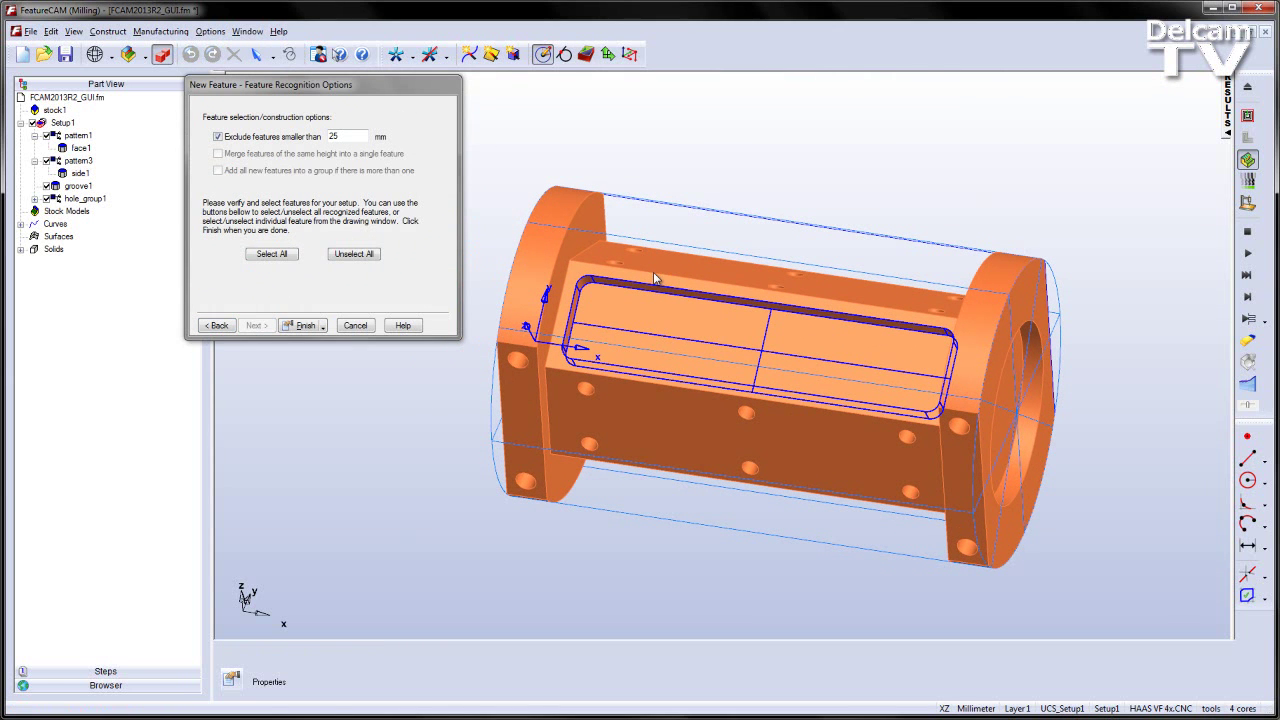
{"action": "left_click", "coordinate": [286, 256]}
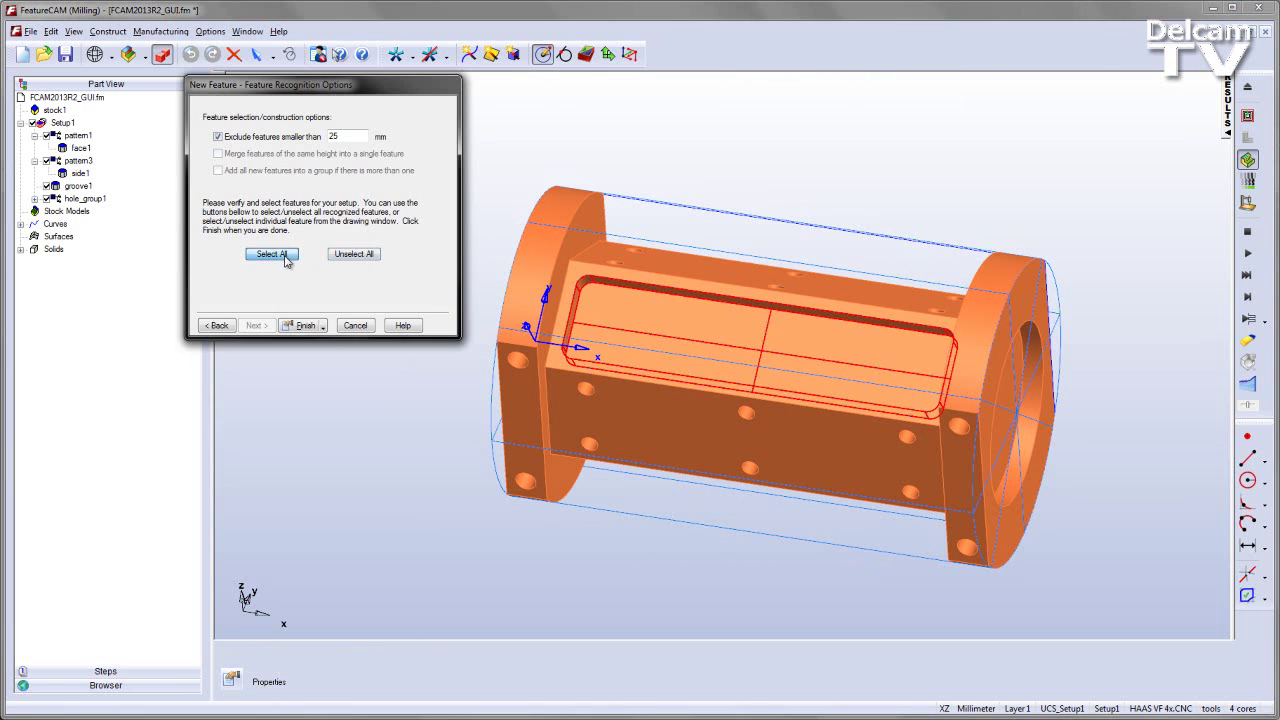
{"action": "left_click", "coordinate": [302, 326]}
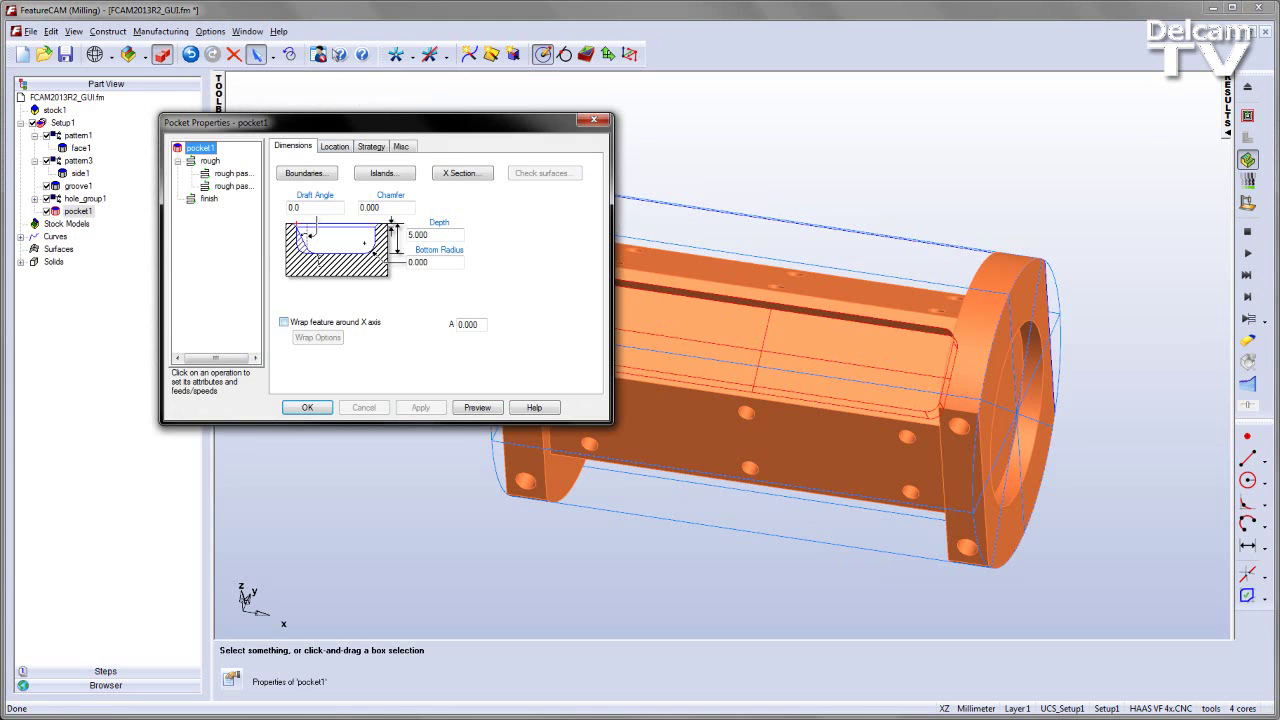
- Show the first rough pass's Milling attributes, using the 15 mm endmillM1500.reg
{"action": "left_click_drag", "start_coordinate": [344, 119], "coordinate": [459, 121]}
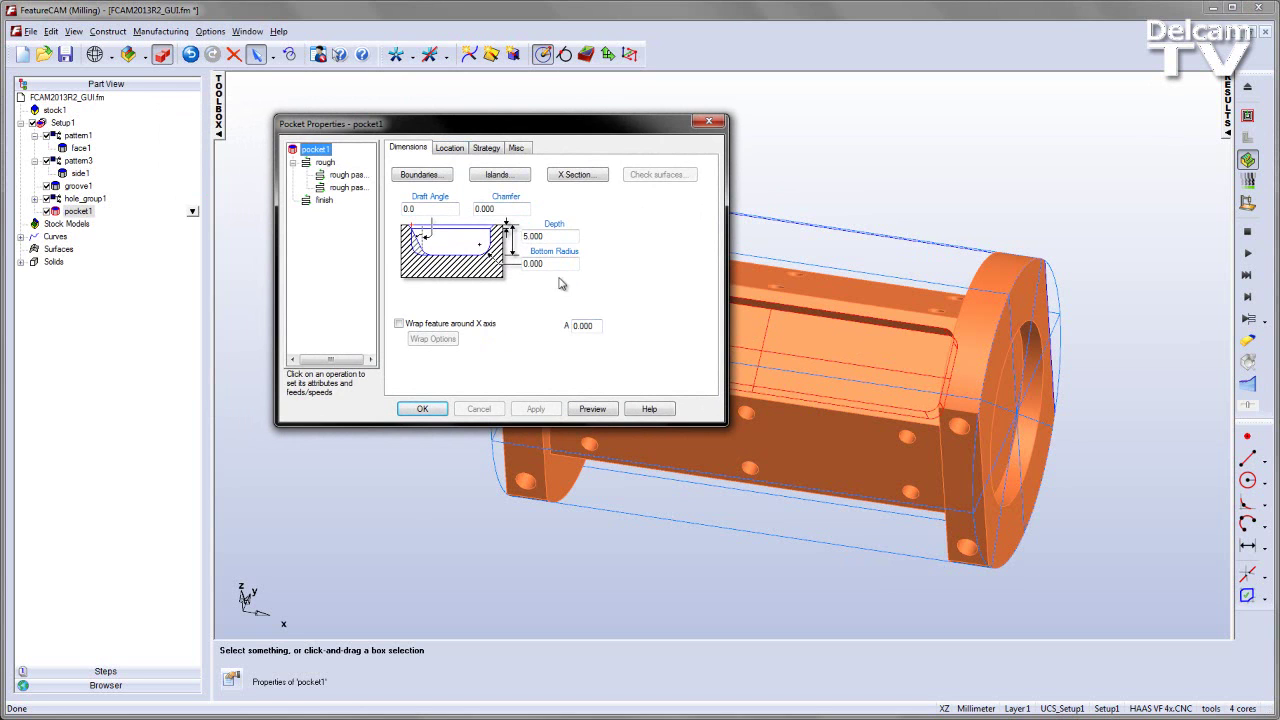
{"action": "left_click", "coordinate": [340, 175]}
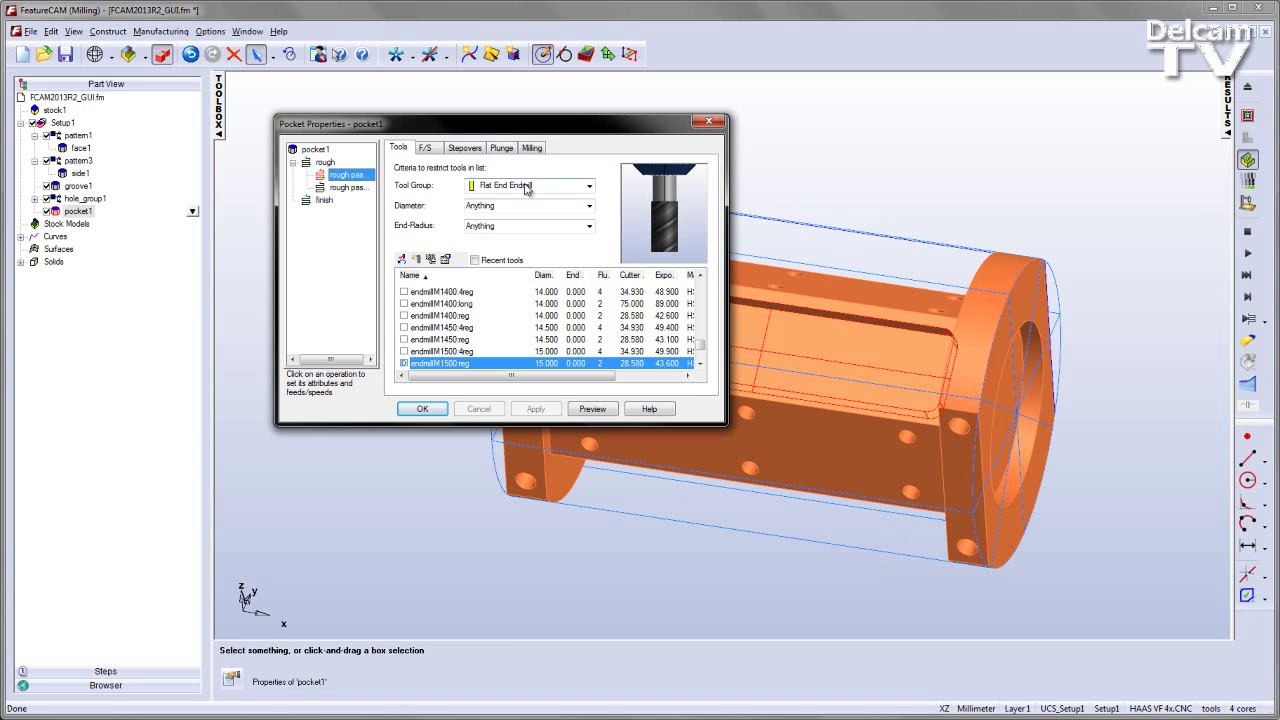
{"action": "left_click", "coordinate": [538, 152]}
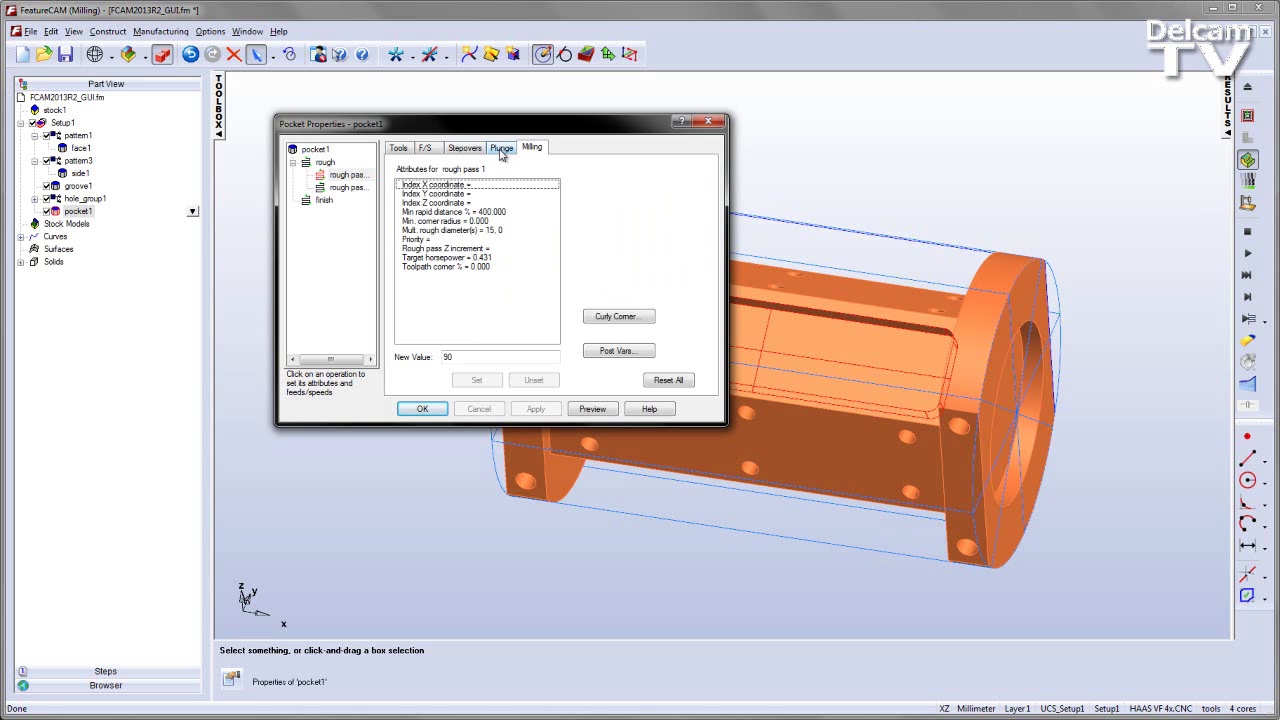
- Review the rough pass plunge values: 3.000 mm clearance and 5.000 maximum ramp angle
{"action": "left_click", "coordinate": [501, 151]}
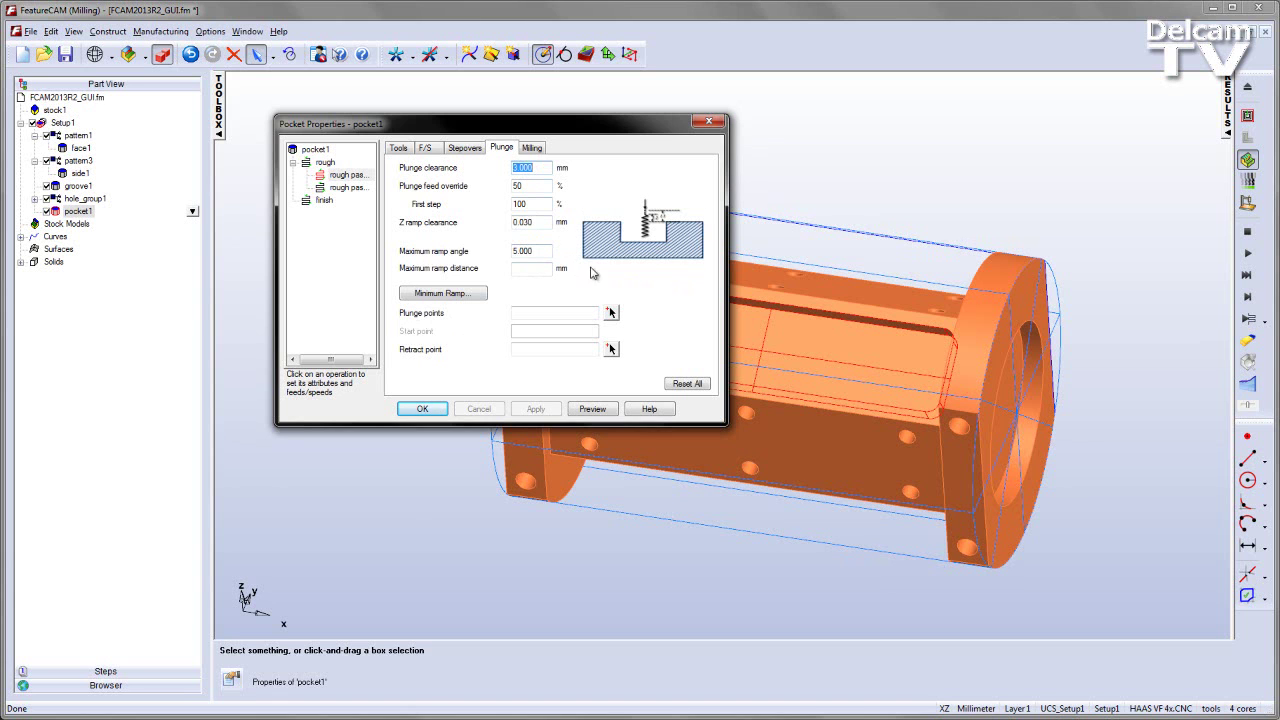
{"action": "left_click", "coordinate": [542, 251]}
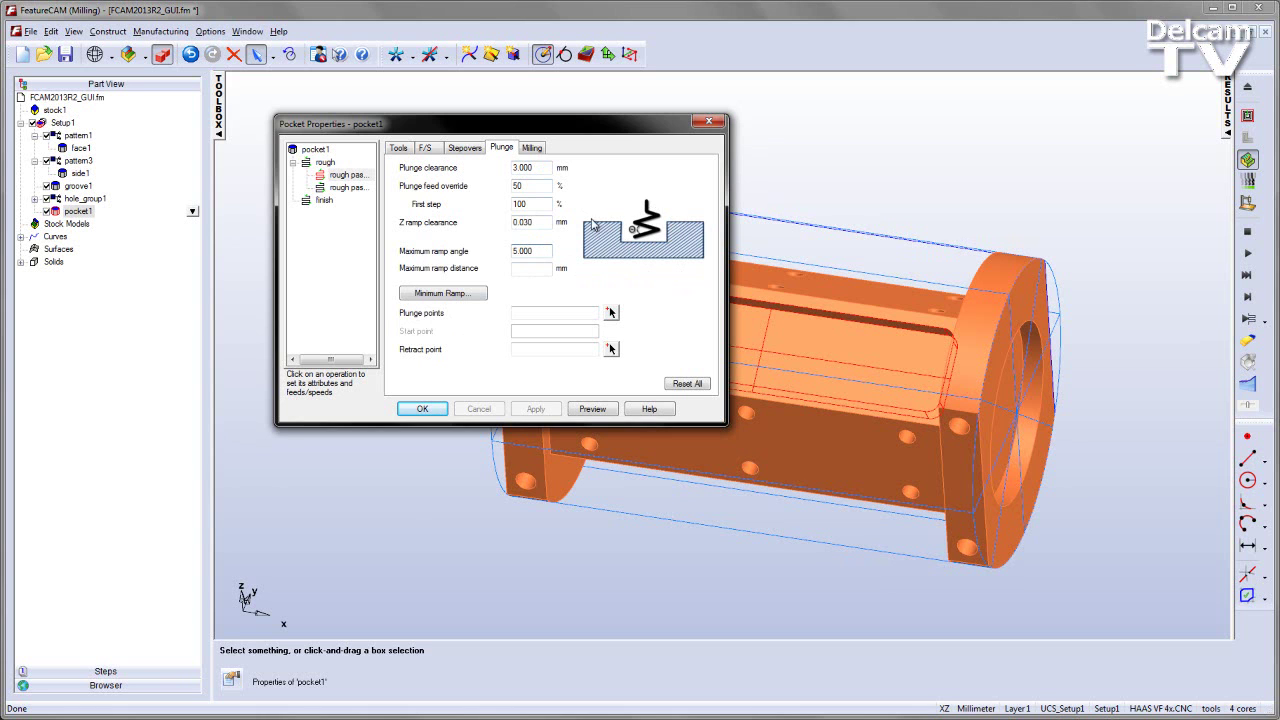
{"action": "left_click", "coordinate": [539, 167]}
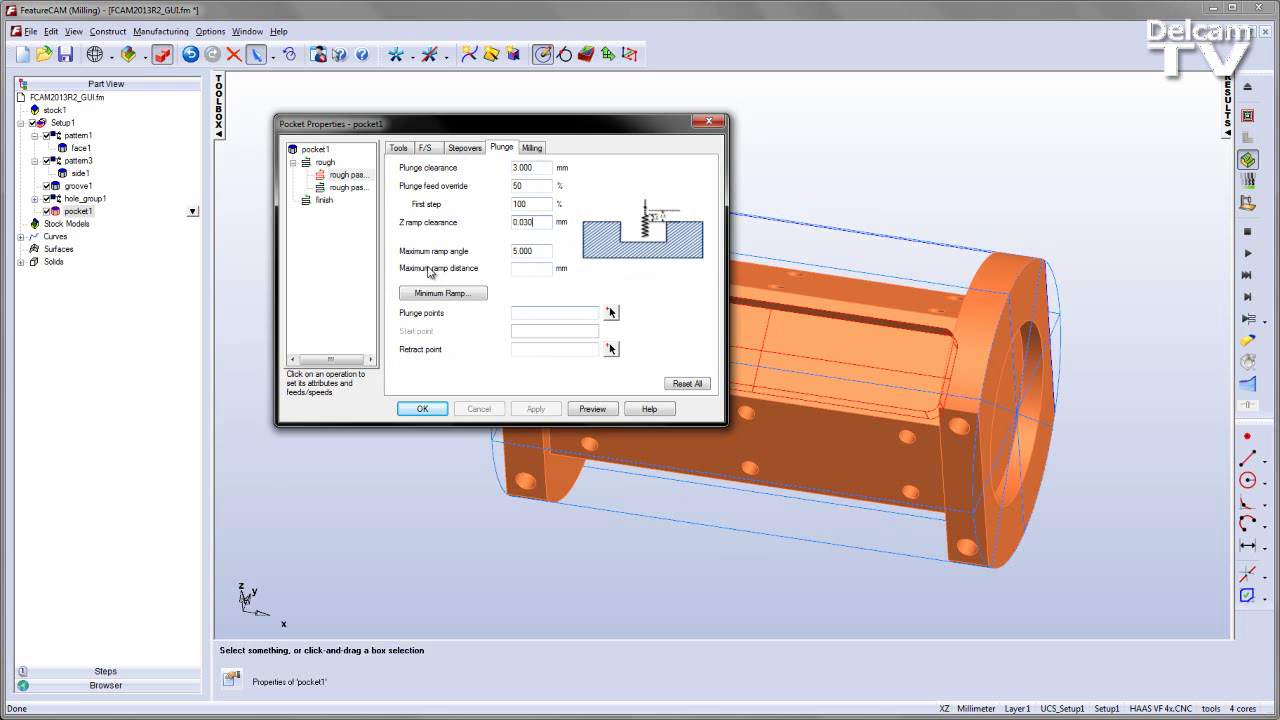
{"action": "left_click", "coordinate": [470, 296]}
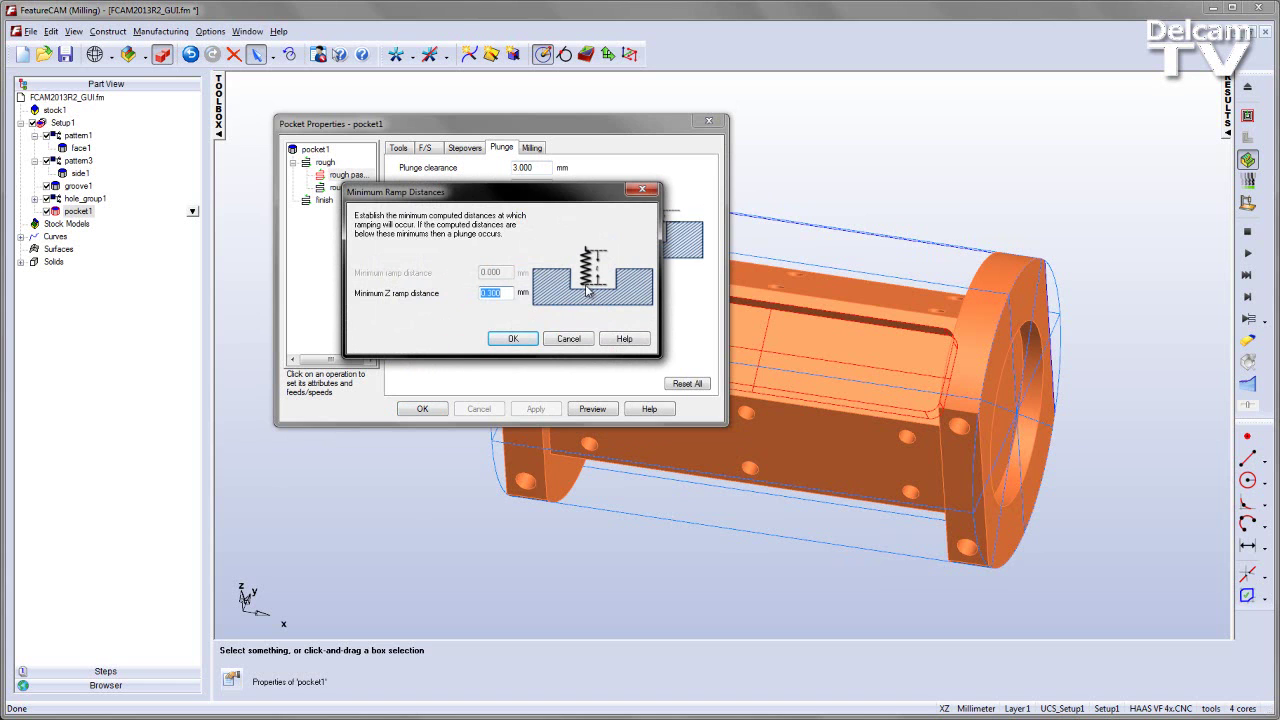
{"action": "mouse_move", "coordinate": [587, 290]}
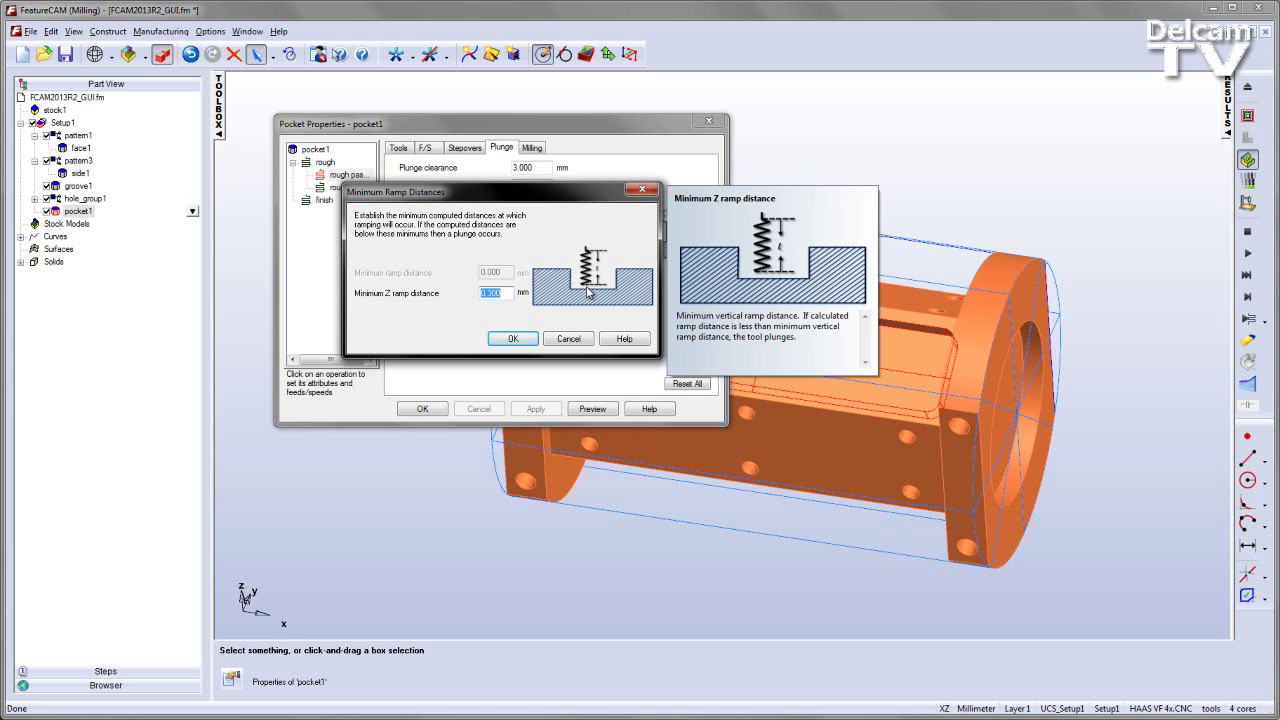
{"action": "left_click", "coordinate": [568, 338]}
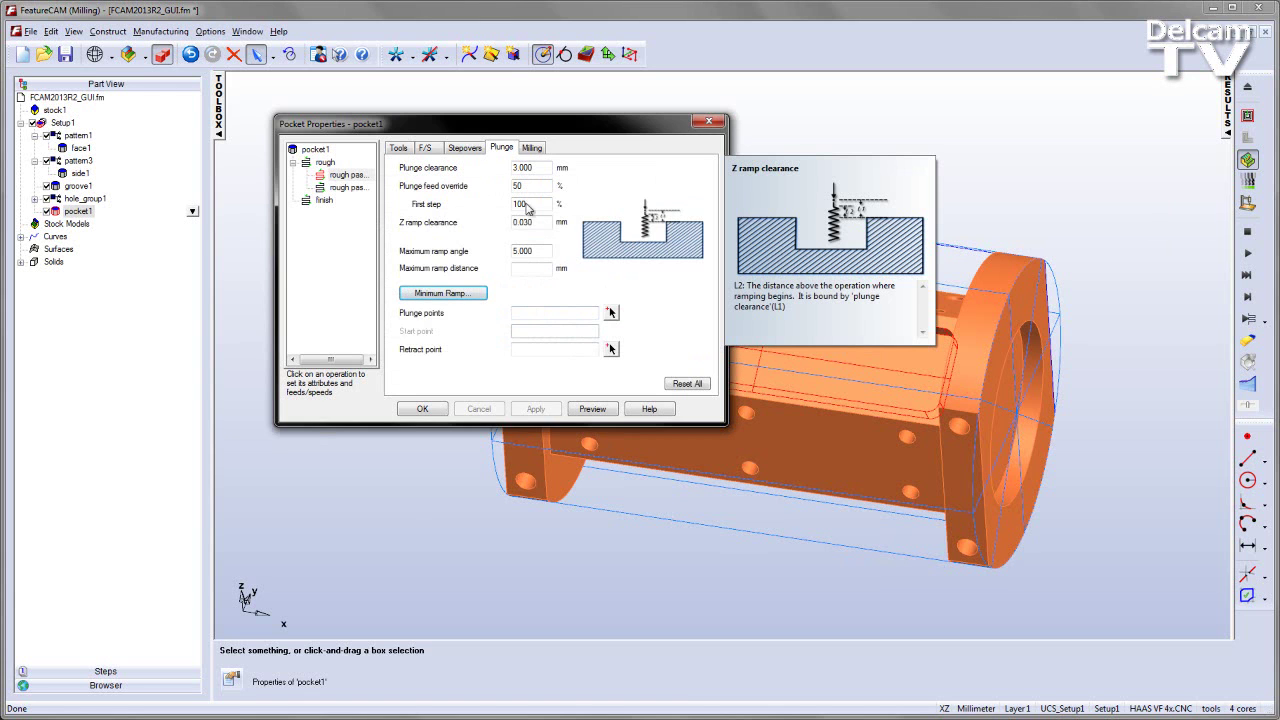
- Check the finish pass's helical ramping options, discard the change, and close pocket1's properties
{"action": "left_click", "coordinate": [324, 201]}
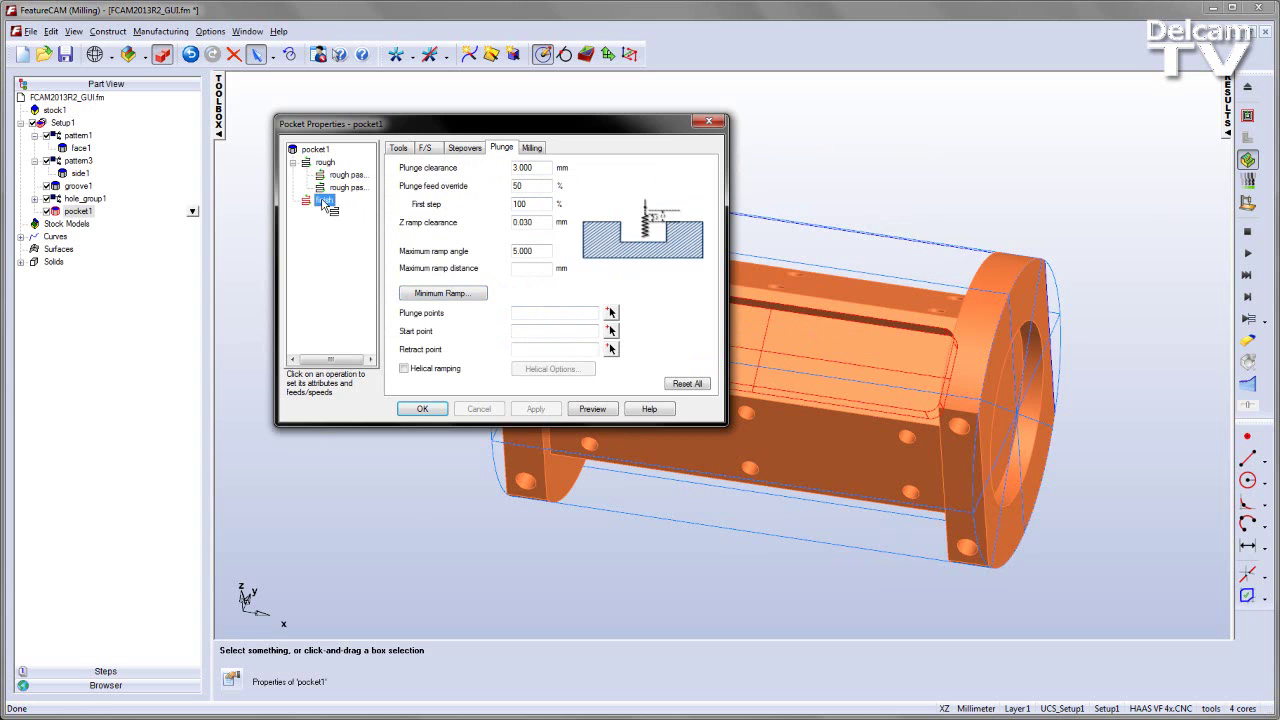
{"action": "left_click", "coordinate": [416, 369]}
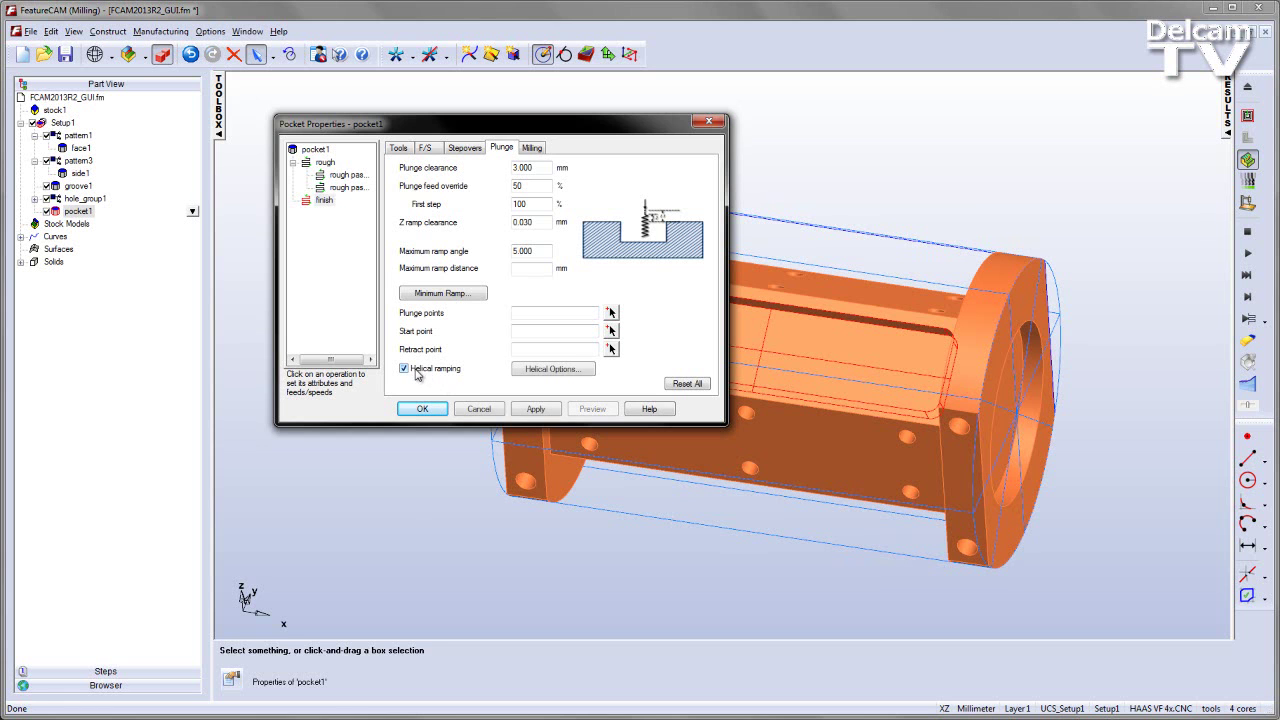
{"action": "left_click", "coordinate": [552, 369]}
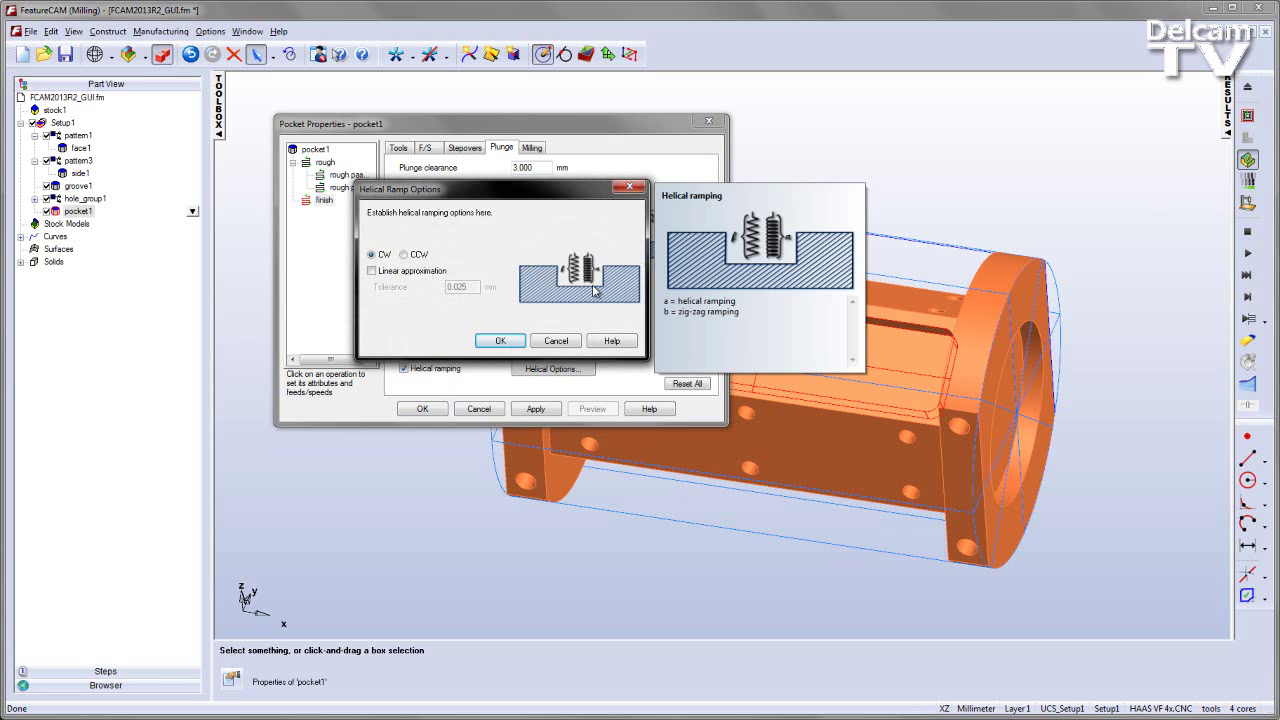
{"action": "left_click", "coordinate": [556, 341]}
{"action": "left_click", "coordinate": [480, 410]}
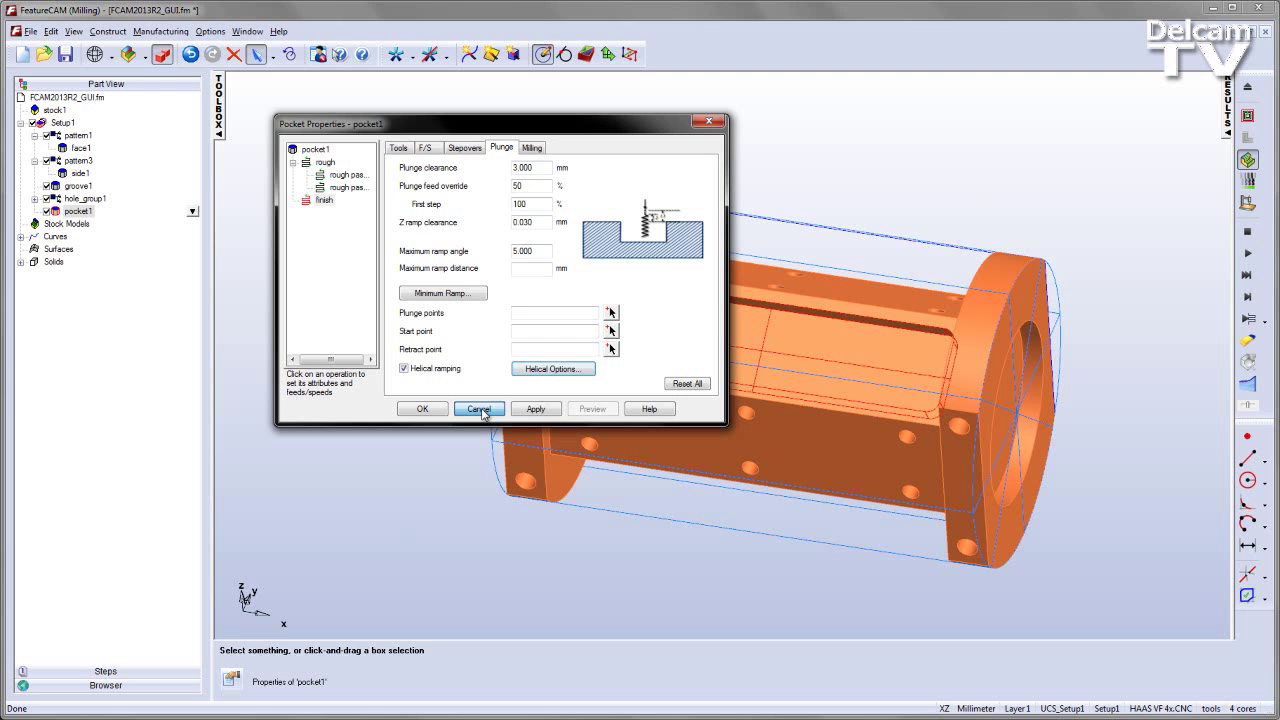
{"action": "left_click", "coordinate": [704, 121]}
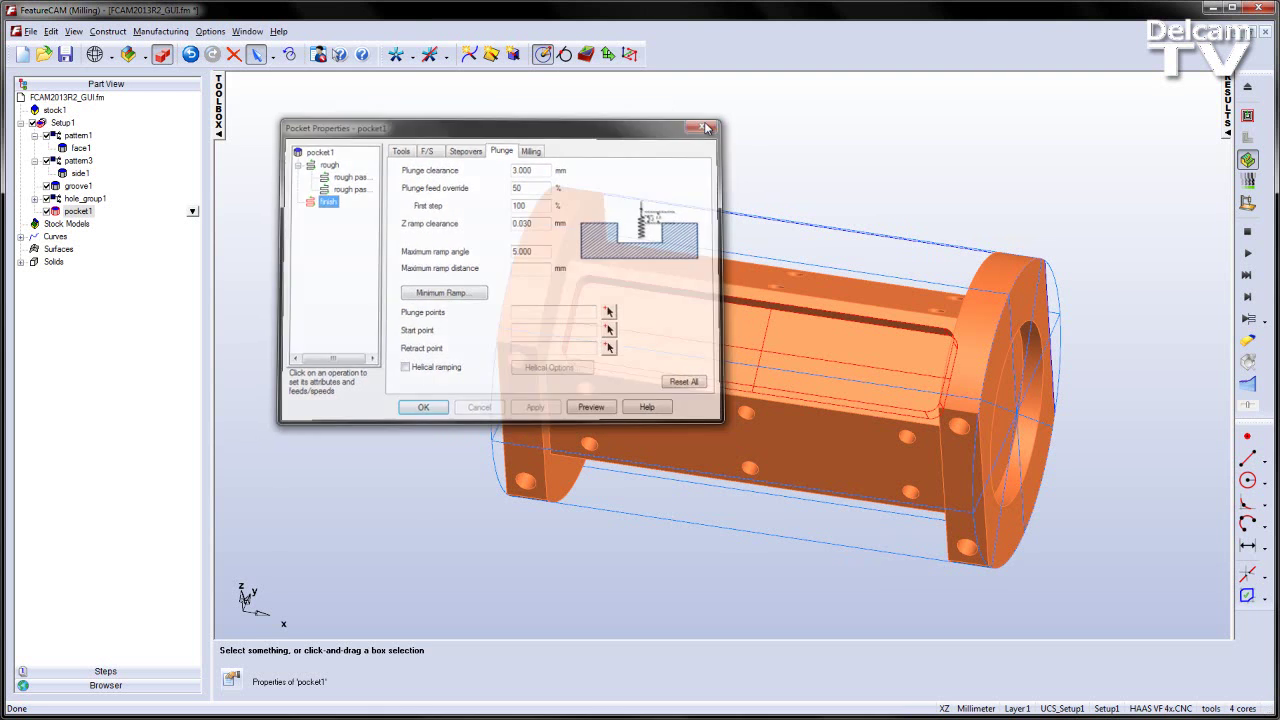
{"action": "left_click", "coordinate": [160, 31]}
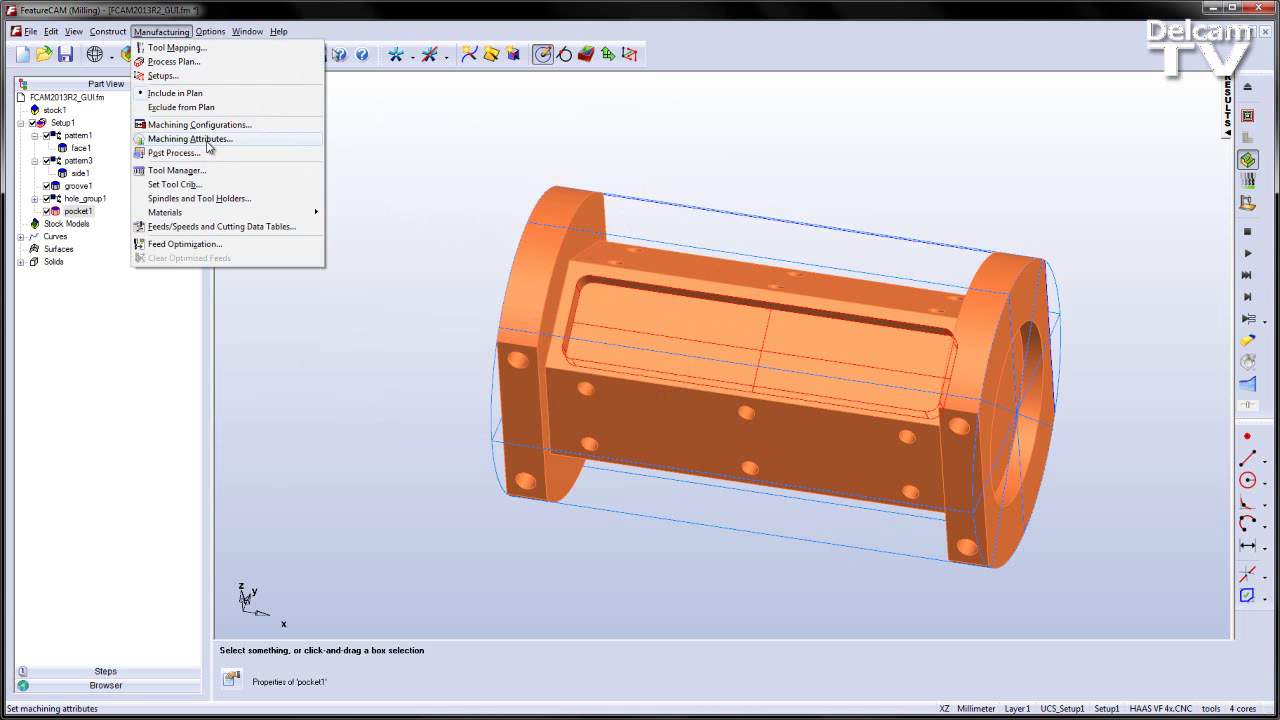
{"action": "left_click", "coordinate": [190, 139]}
{"action": "left_click", "coordinate": [684, 240]}
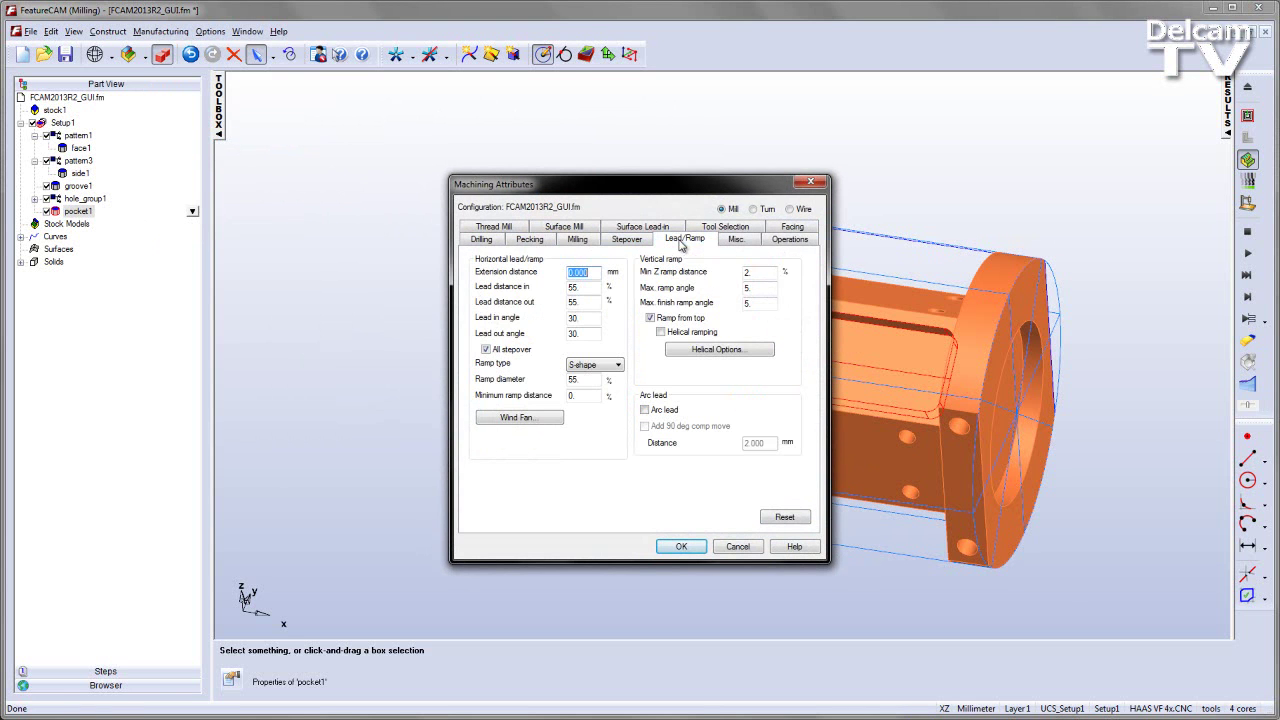
{"action": "left_click_drag", "start_coordinate": [690, 193], "coordinate": [584, 144]}
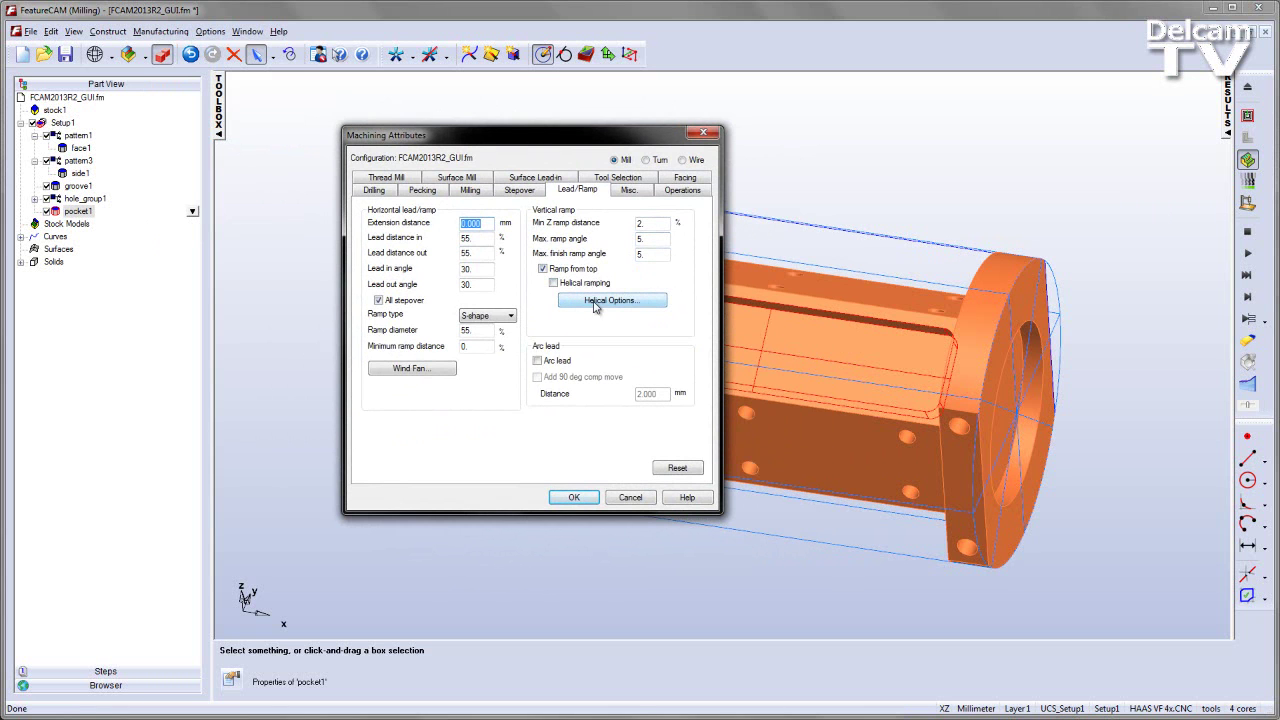
{"action": "left_click", "coordinate": [596, 303]}
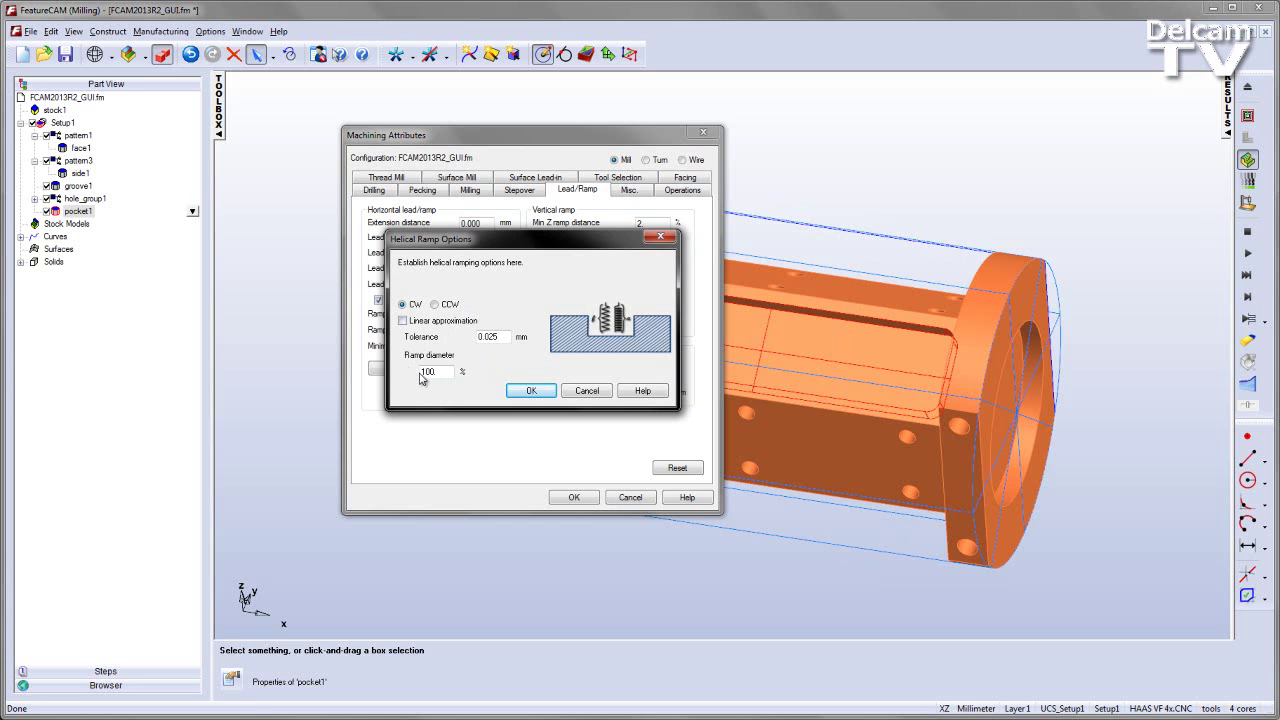
{"action": "left_click", "coordinate": [600, 394]}
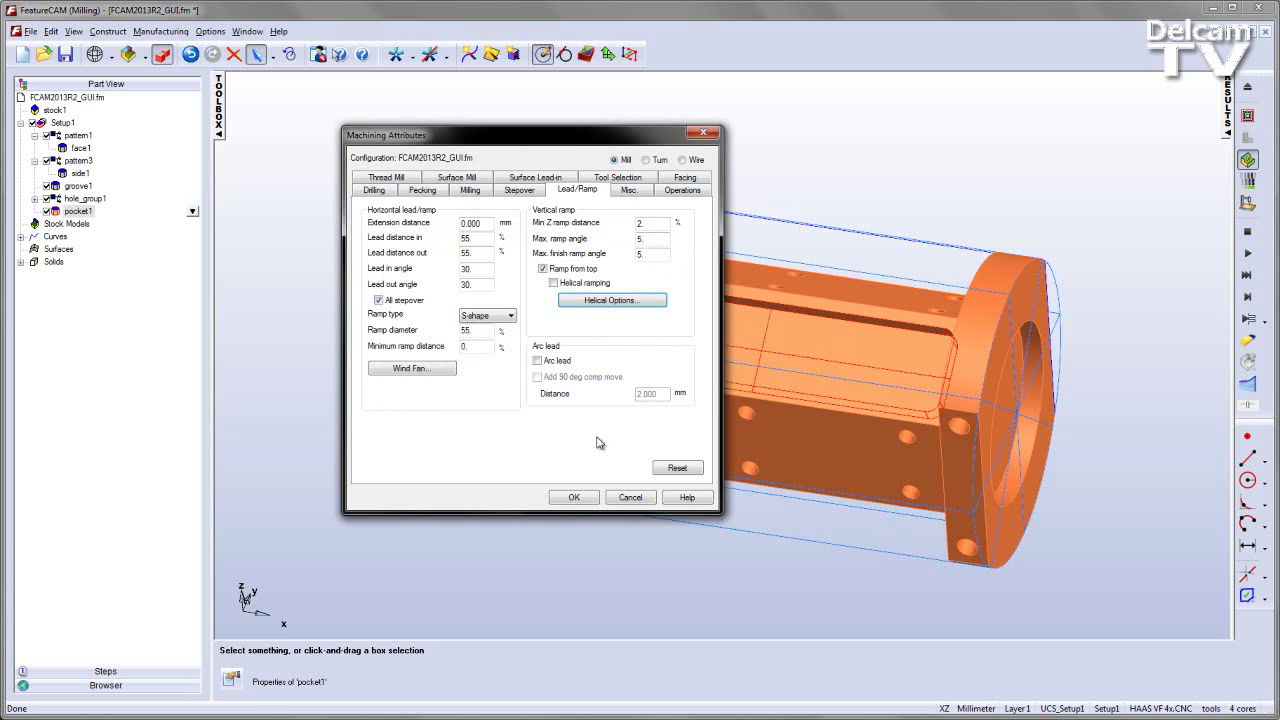
{"action": "left_click", "coordinate": [628, 497]}
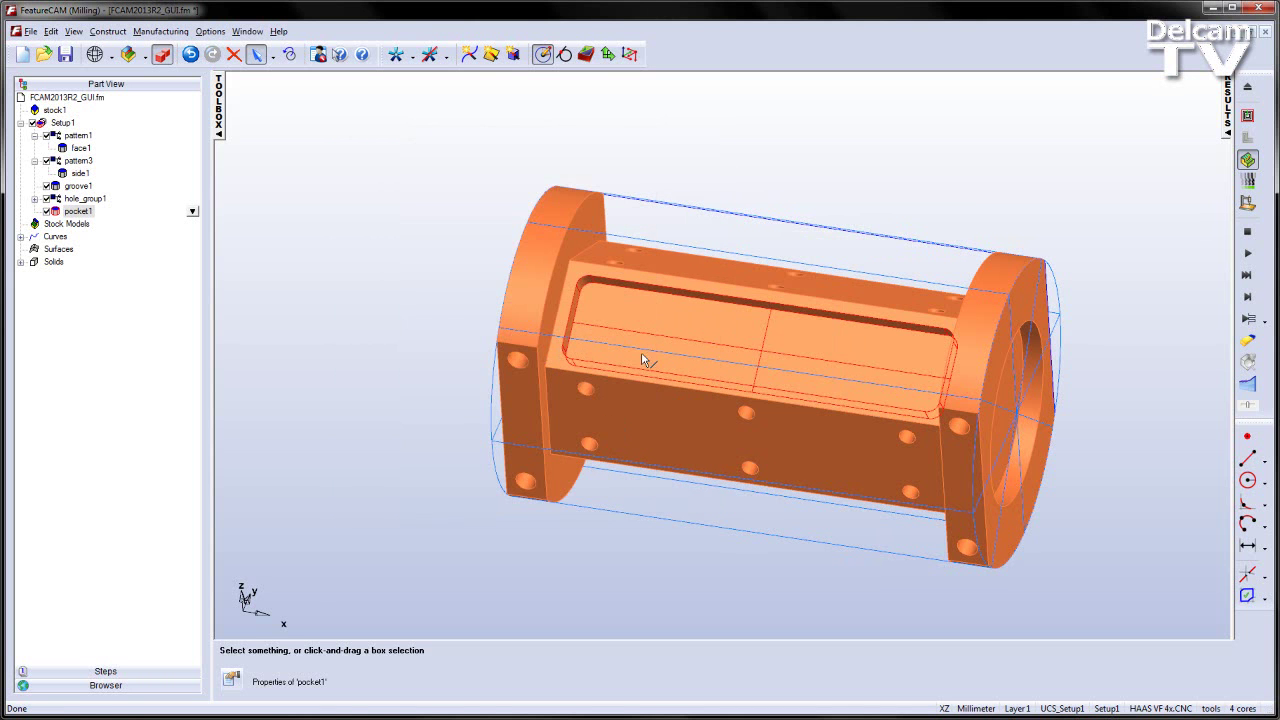
- Orbit the part to a near-front view and dock the Simulation toolbar in the top toolbar row
{"action": "middle_click_drag", "start_coordinate": [718, 350], "coordinate": [806, 330]}
{"action": "middle_click_drag", "start_coordinate": [476, 210], "coordinate": [498, 218]}
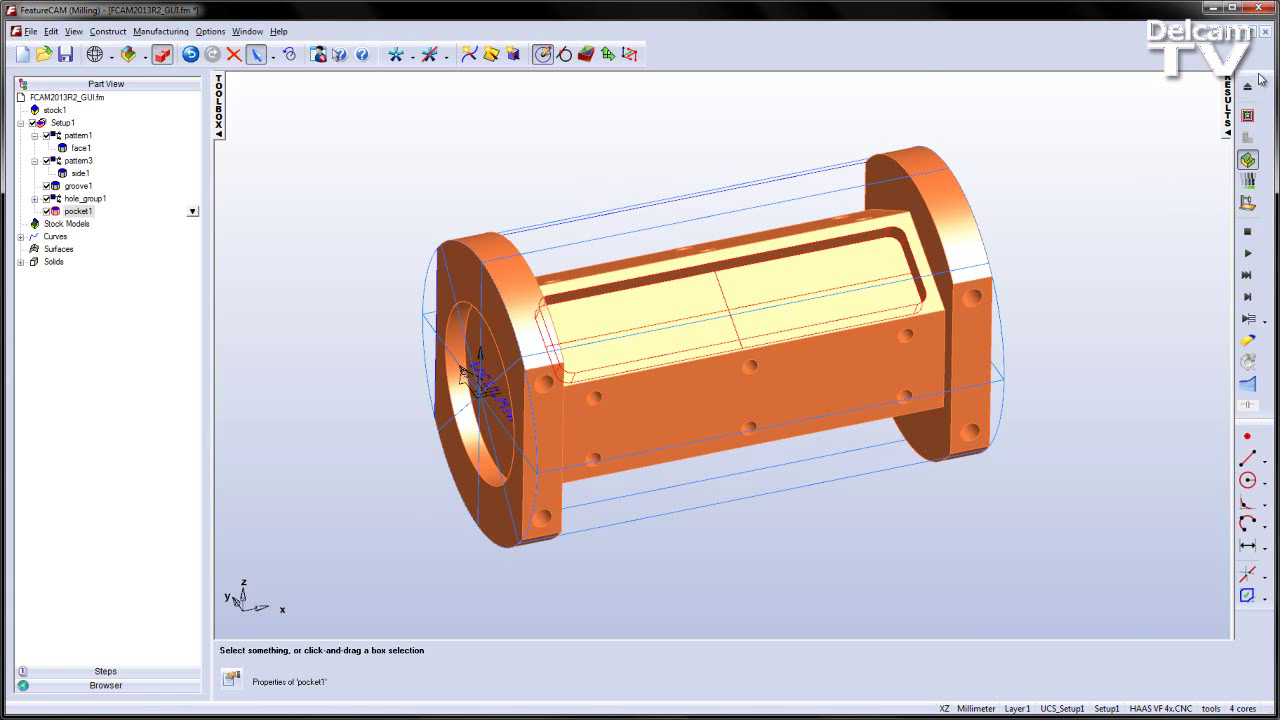
{"action": "left_click_drag", "start_coordinate": [1260, 77], "coordinate": [655, 54]}
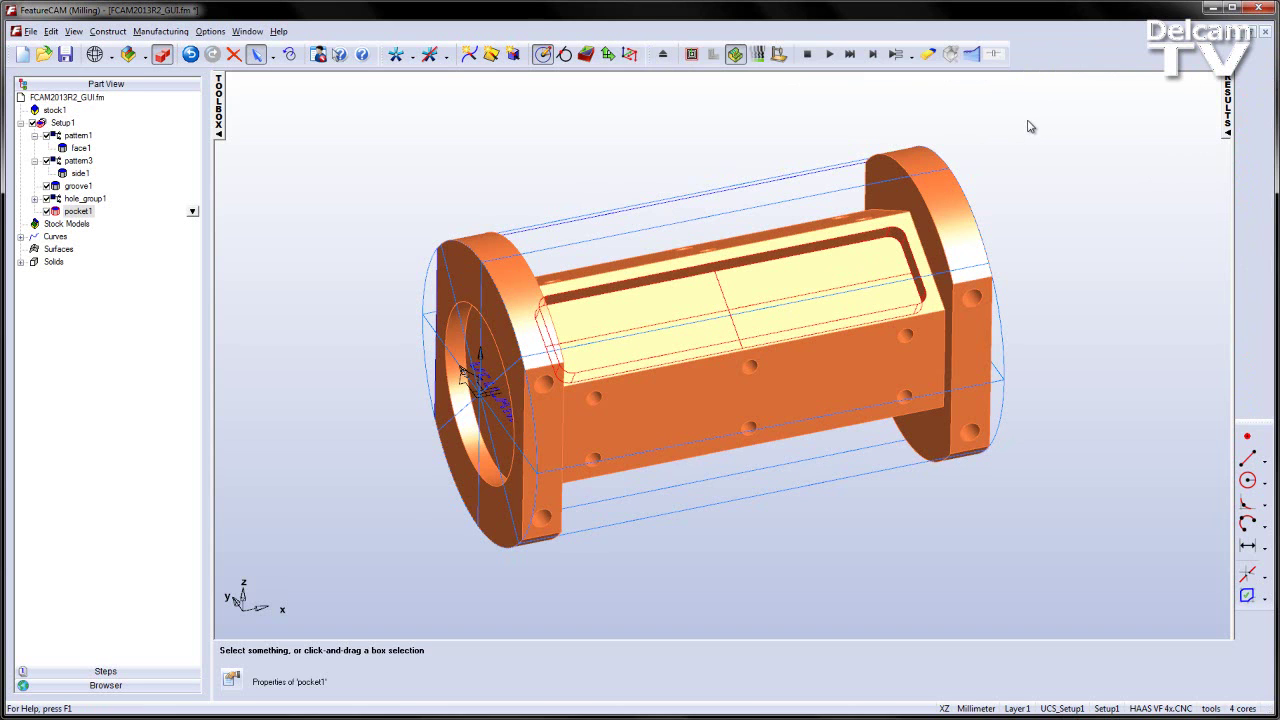
- Add the Simulation category's Adjust simulation speed slider to the toolbar, widen it, and close customisation
{"action": "right_click", "coordinate": [1072, 64]}
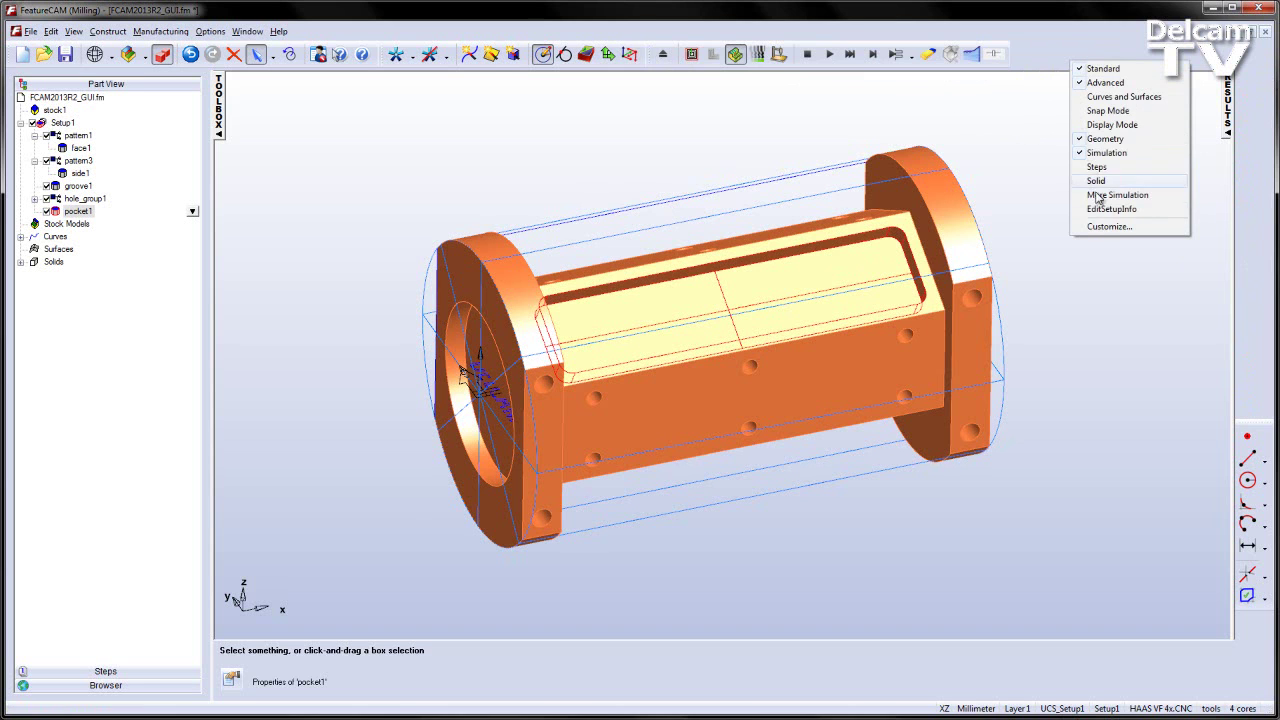
{"action": "left_click", "coordinate": [1110, 226]}
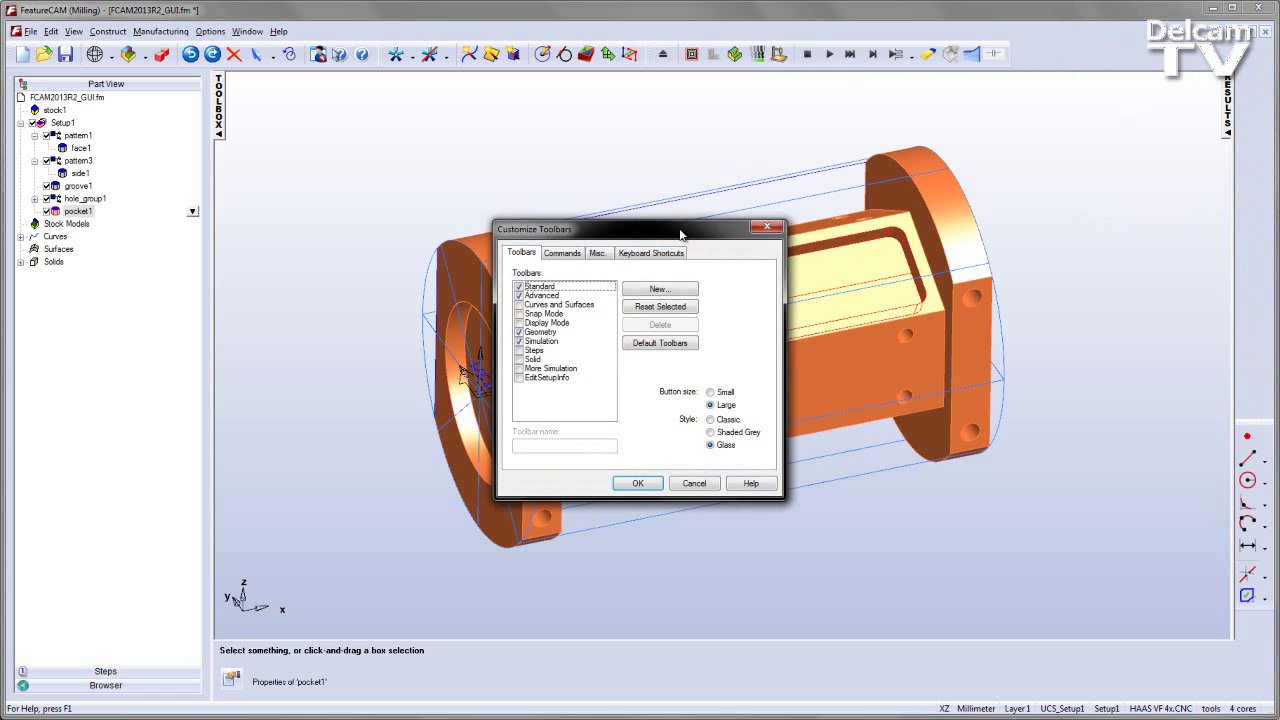
{"action": "left_click_drag", "start_coordinate": [680, 234], "coordinate": [541, 140]}
{"action": "left_click", "coordinate": [426, 160]}
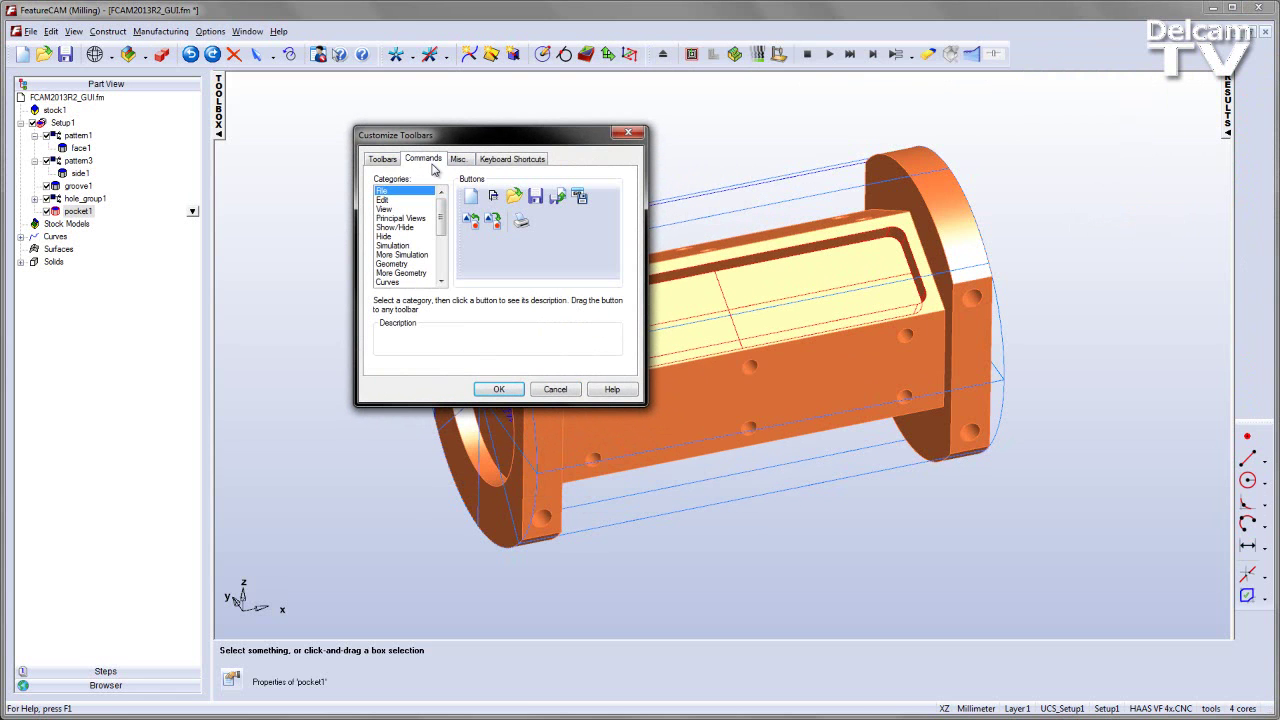
{"action": "left_click", "coordinate": [400, 246]}
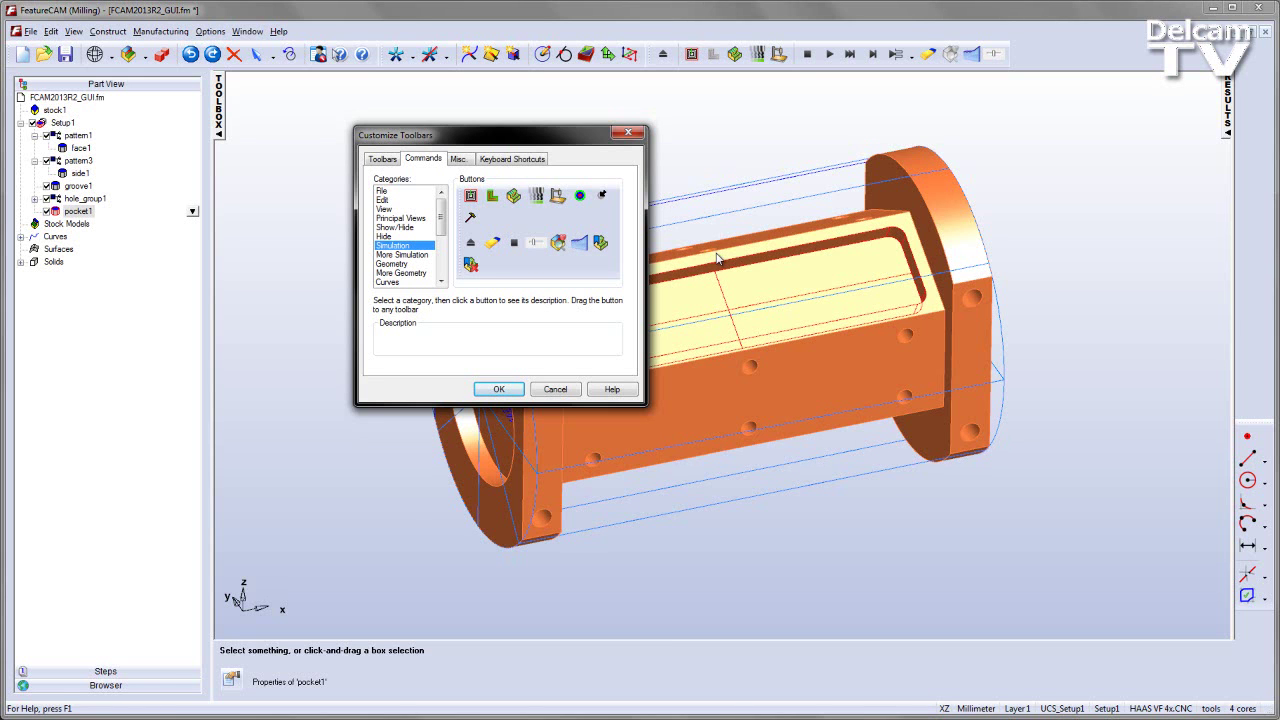
{"action": "left_click", "coordinate": [1000, 54]}
{"action": "left_click_drag", "start_coordinate": [1004, 54], "coordinate": [1066, 54]}
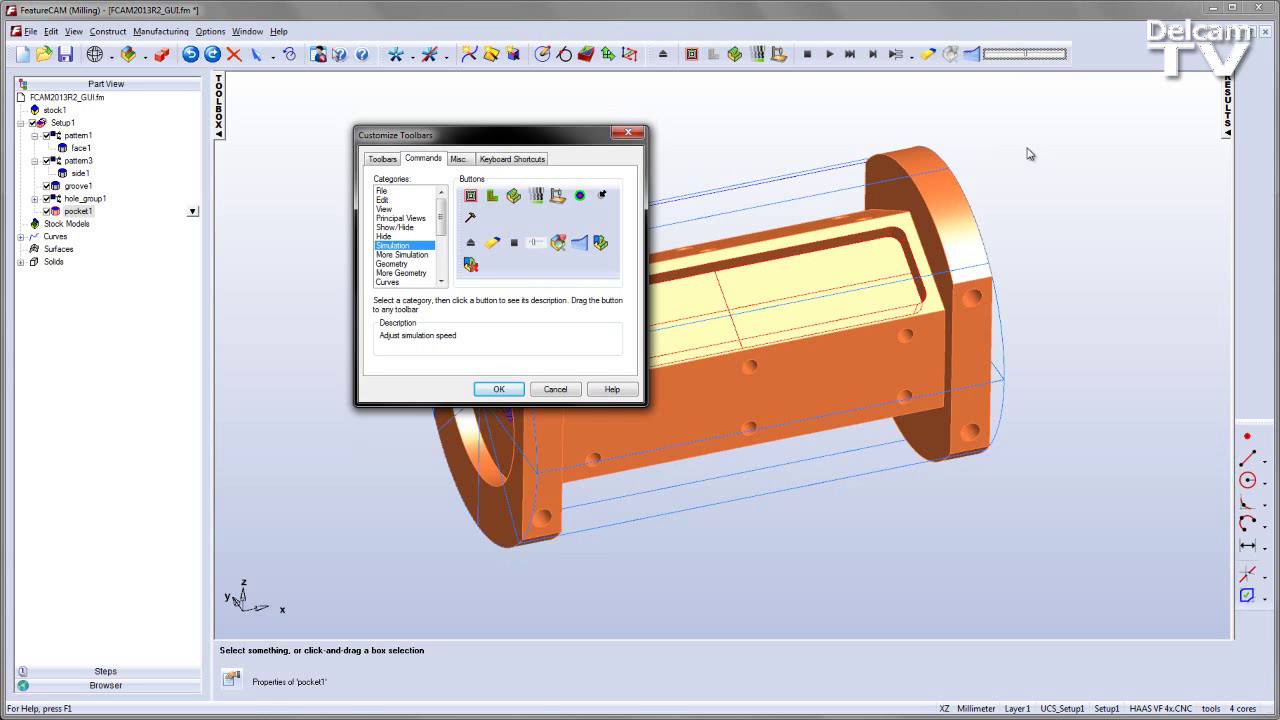
{"action": "left_click", "coordinate": [498, 390]}
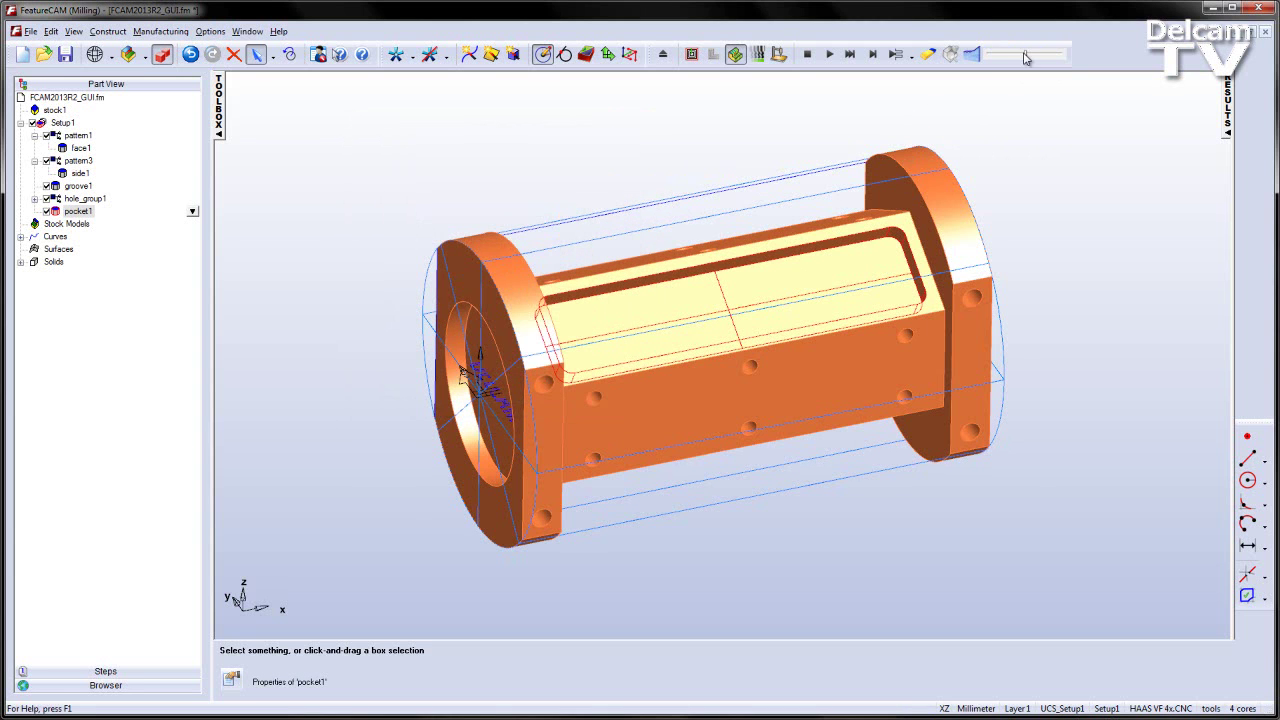
- Adjust the simulation speed, run the machining simulation, and tilt the part to view its top
{"action": "mouse_move", "coordinate": [1014, 57]}
{"action": "left_mouse_down"}
{"action": "mouse_move", "coordinate": [1002, 57]}
{"action": "mouse_move", "coordinate": [1046, 57]}
{"action": "mouse_move", "coordinate": [1032, 57]}
{"action": "left_mouse_up"}
{"action": "left_click", "coordinate": [830, 56]}
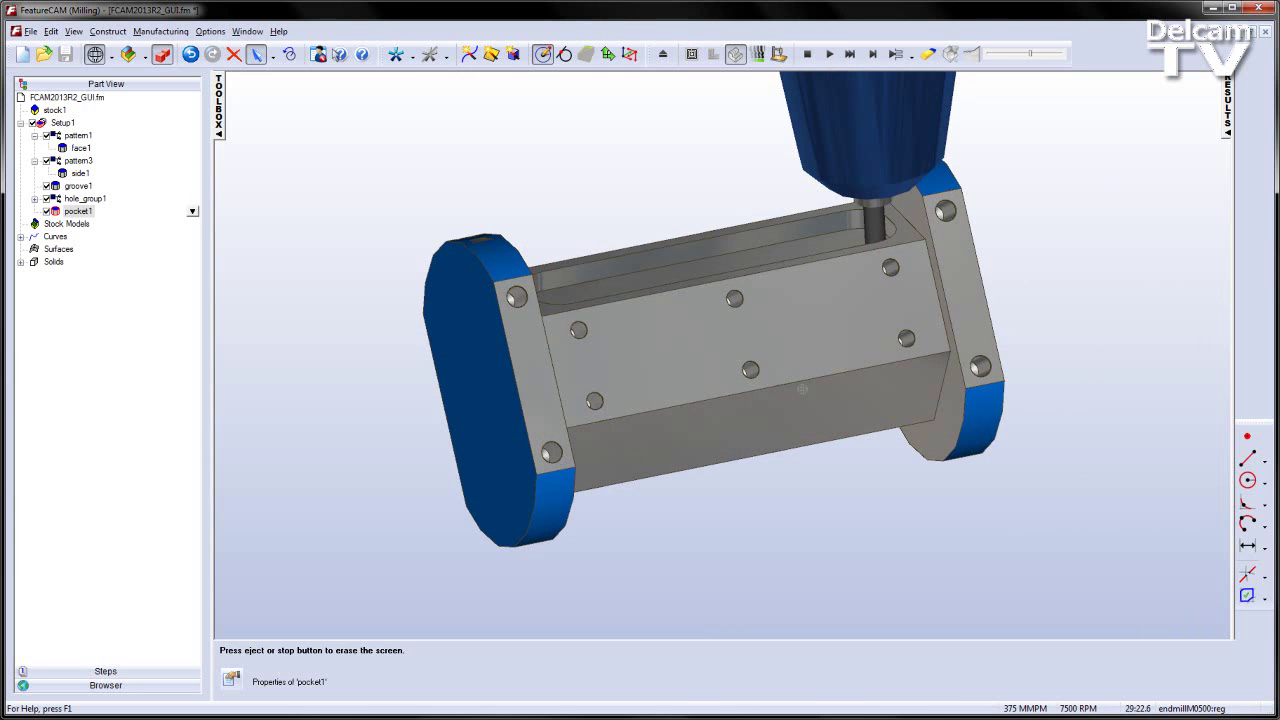
{"action": "left_click_drag", "start_coordinate": [802, 389], "coordinate": [803, 402]}
{"action": "left_click_drag", "start_coordinate": [741, 302], "coordinate": [745, 341]}
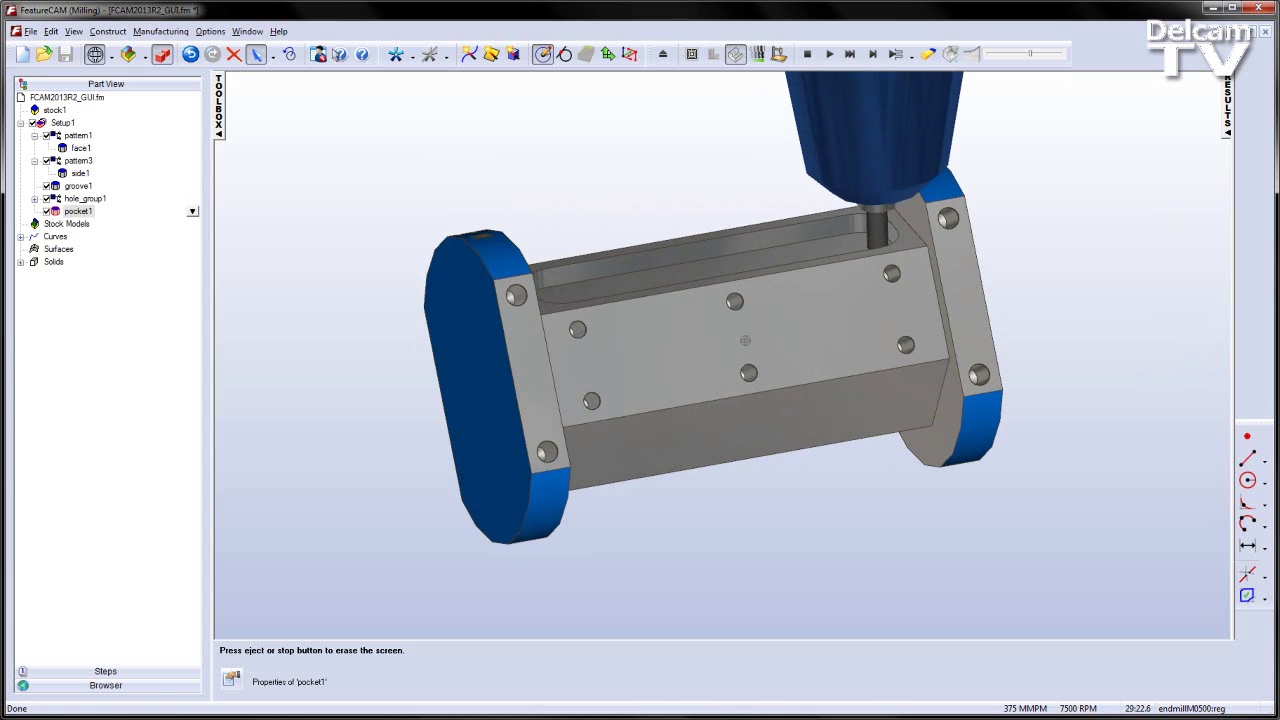
- End the simulation and set pocket1's rough Mult. rough diameter(s) to 16
{"action": "left_click", "coordinate": [665, 57]}
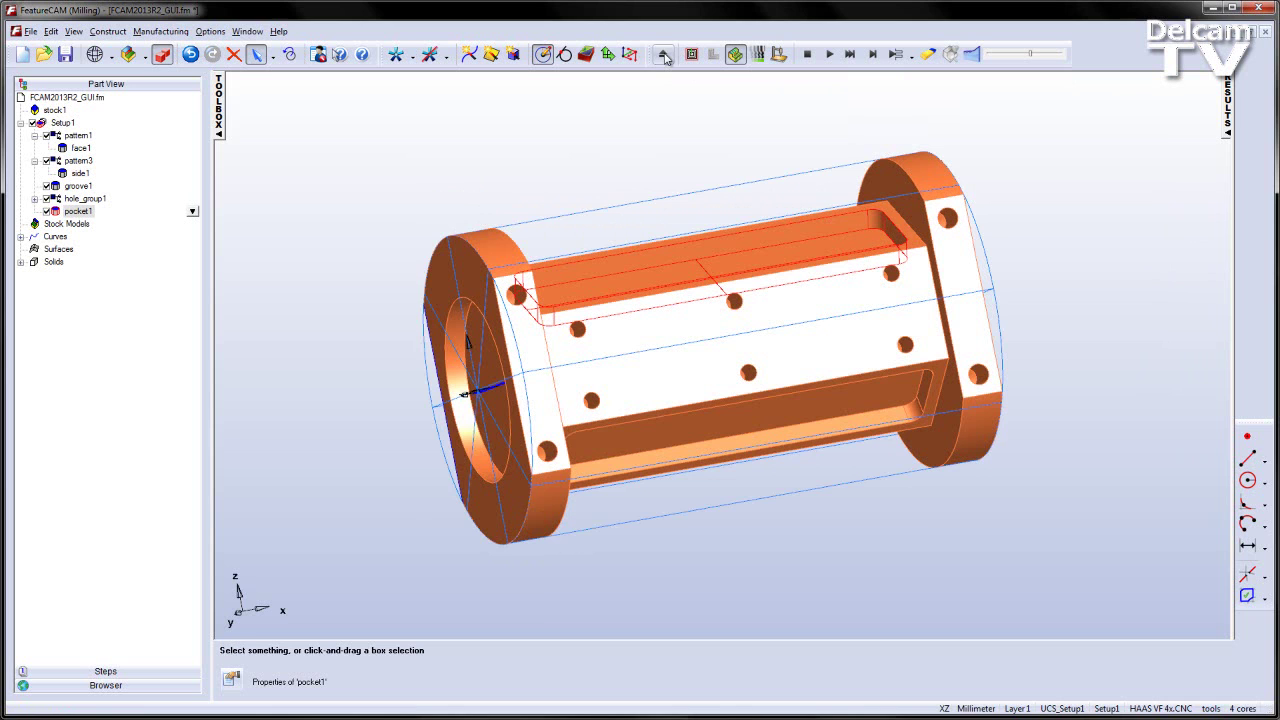
{"action": "double_click", "coordinate": [78, 212]}
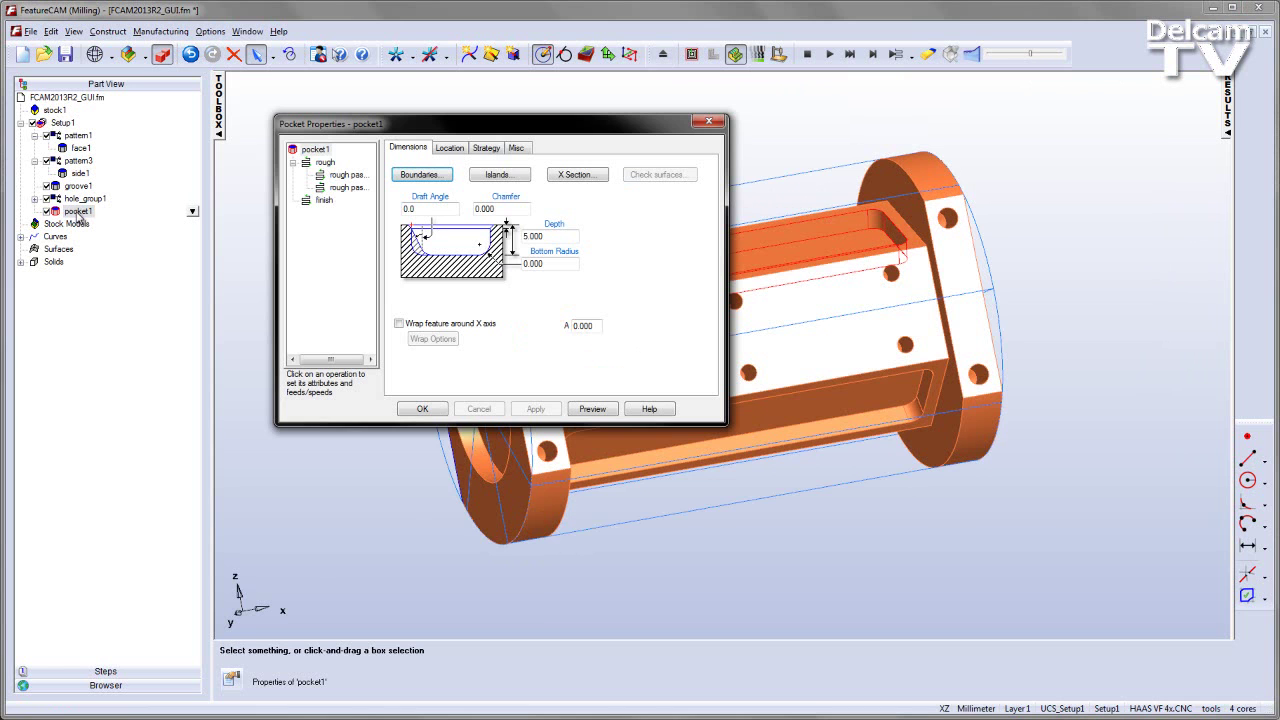
{"action": "left_click", "coordinate": [325, 162]}
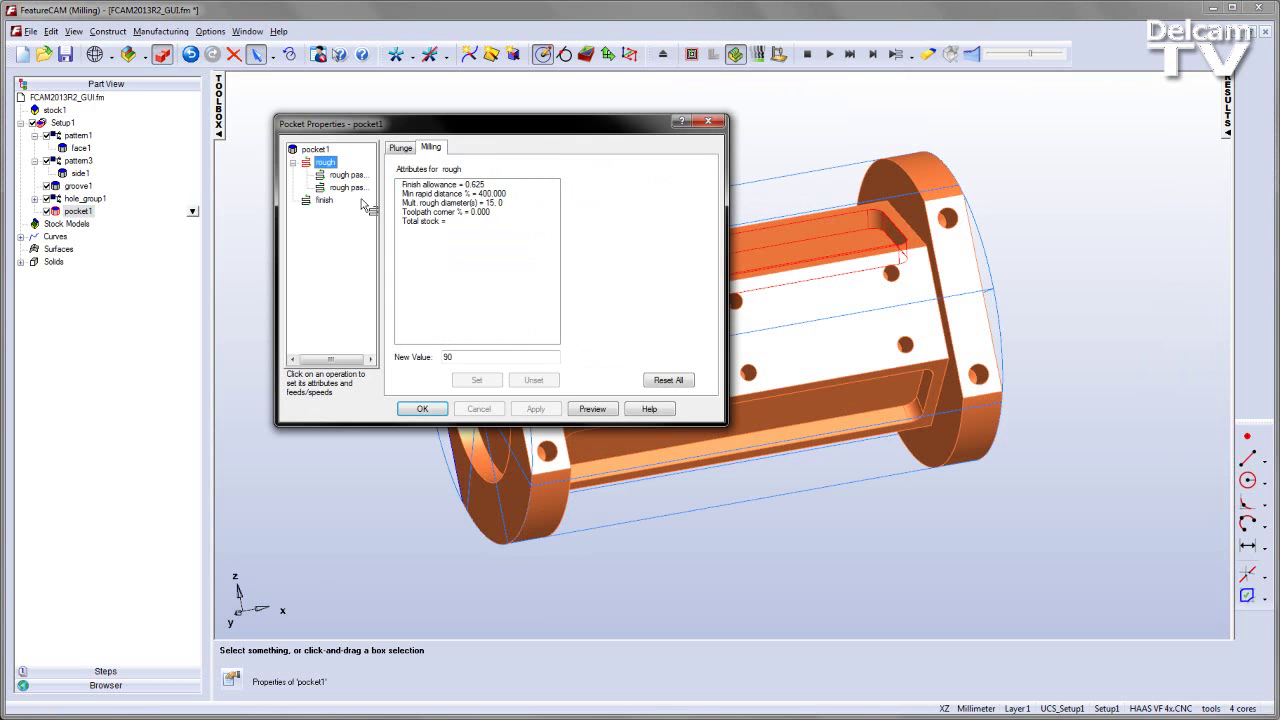
{"action": "left_click", "coordinate": [466, 204]}
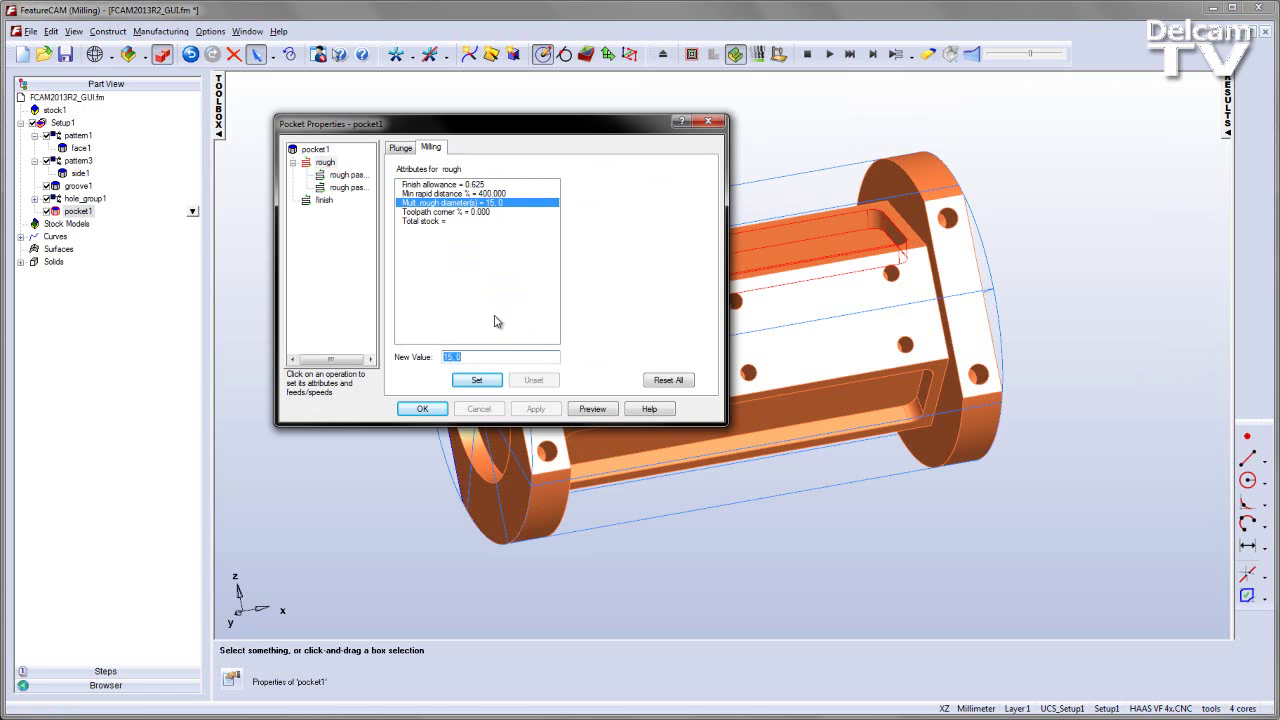
{"action": "type", "text": "16"}
{"action": "left_click", "coordinate": [477, 380]}
{"action": "left_click", "coordinate": [555, 412]}
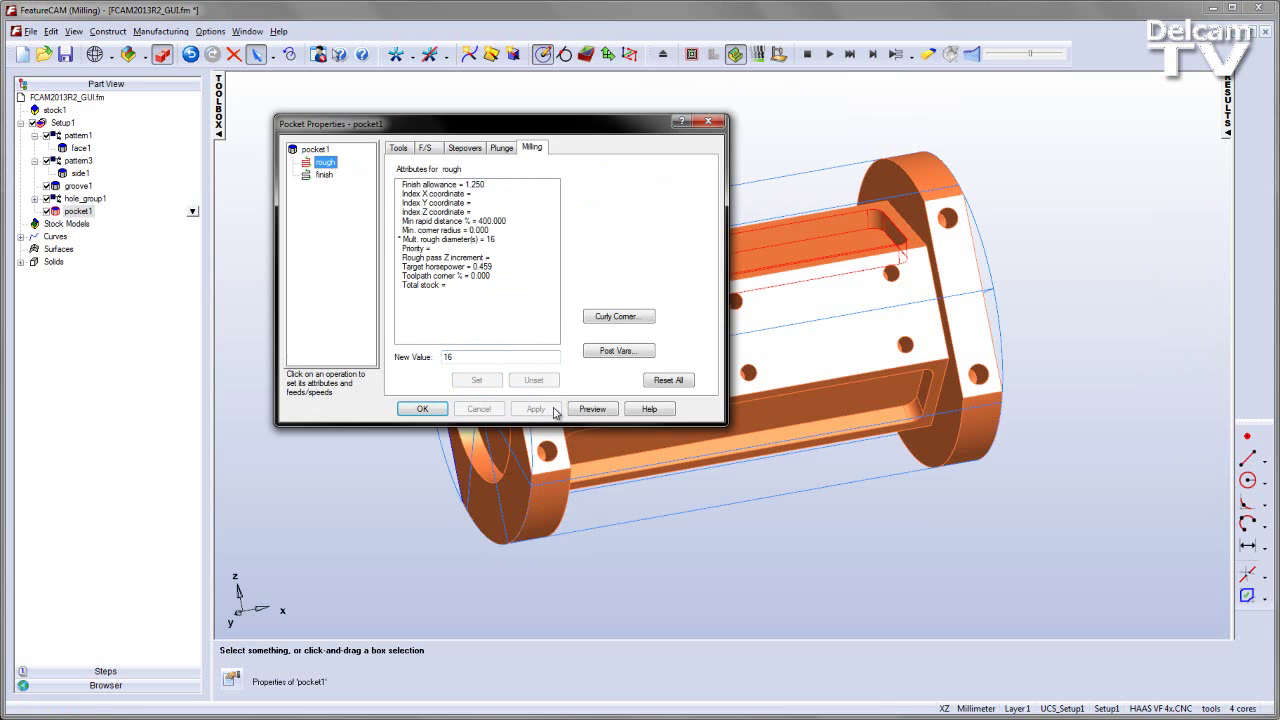
- Filter the finish tools to diameter 4 and choose endmillM0400.reg for pocket1's finish pass
{"action": "left_click", "coordinate": [324, 175]}
{"action": "left_click", "coordinate": [398, 148]}
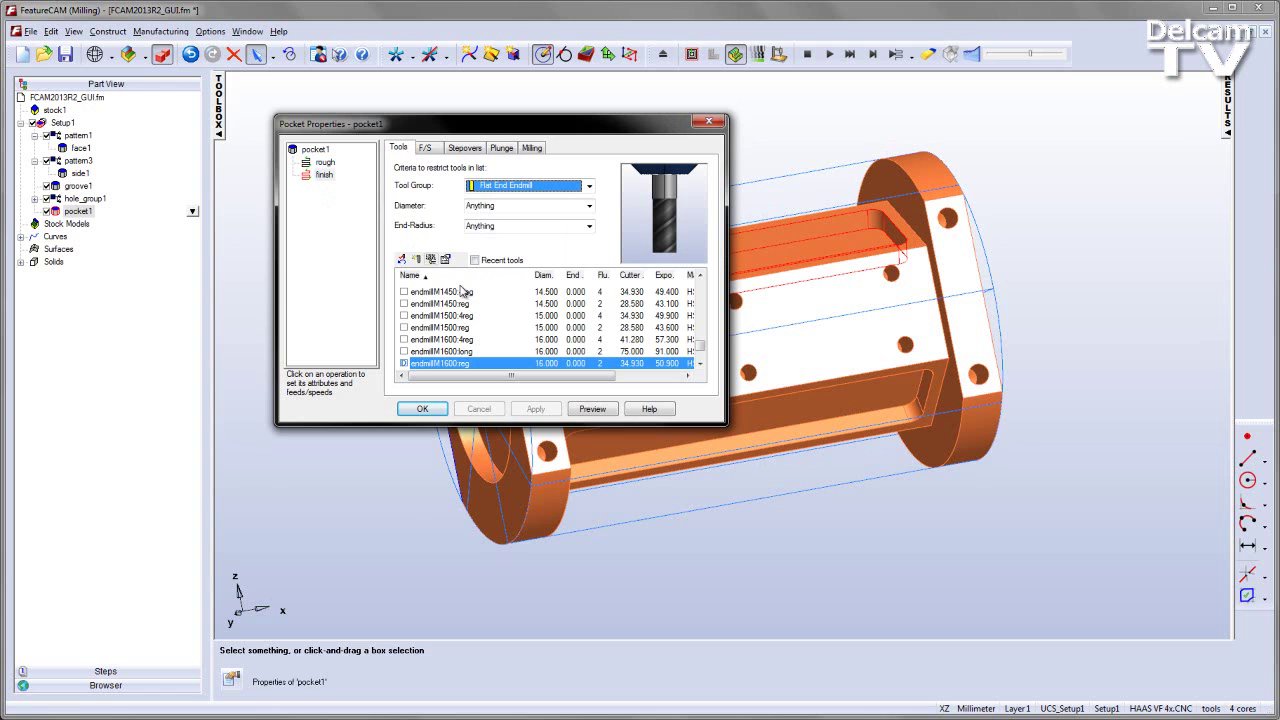
{"action": "left_click_drag", "start_coordinate": [700, 350], "coordinate": [703, 290]}
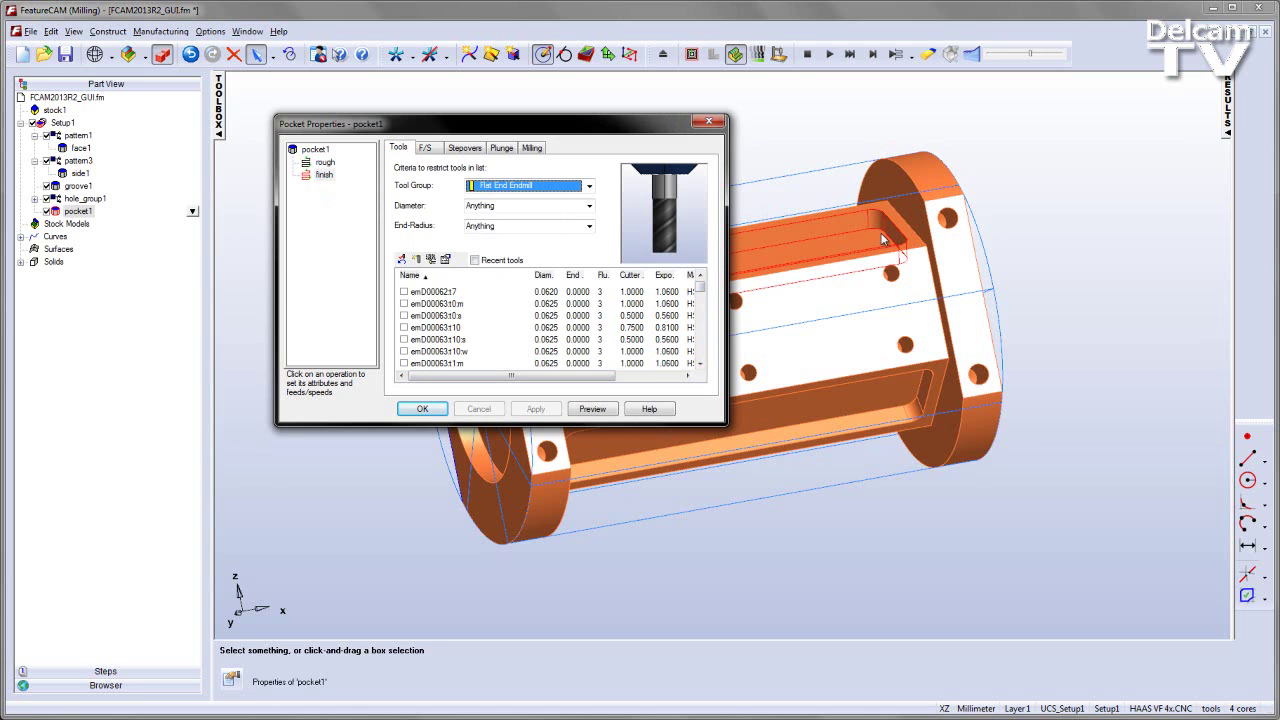
{"action": "left_click", "coordinate": [514, 206]}
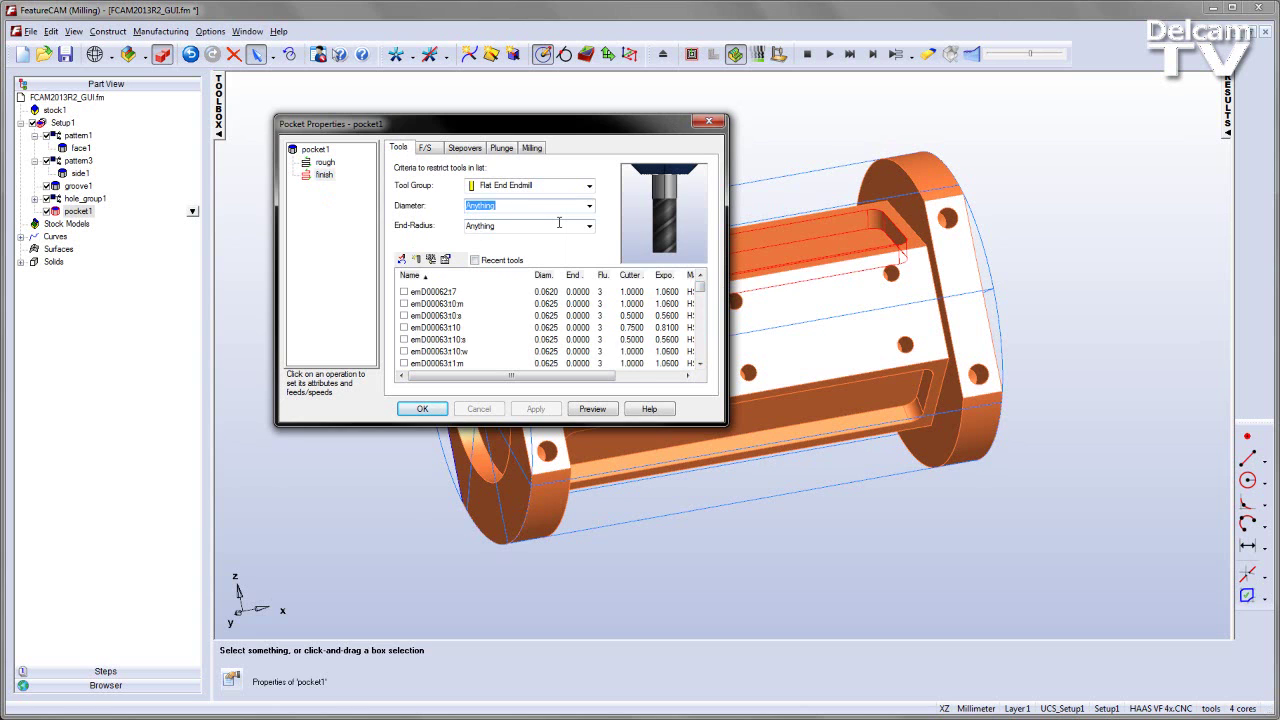
{"action": "type", "text": "4"}
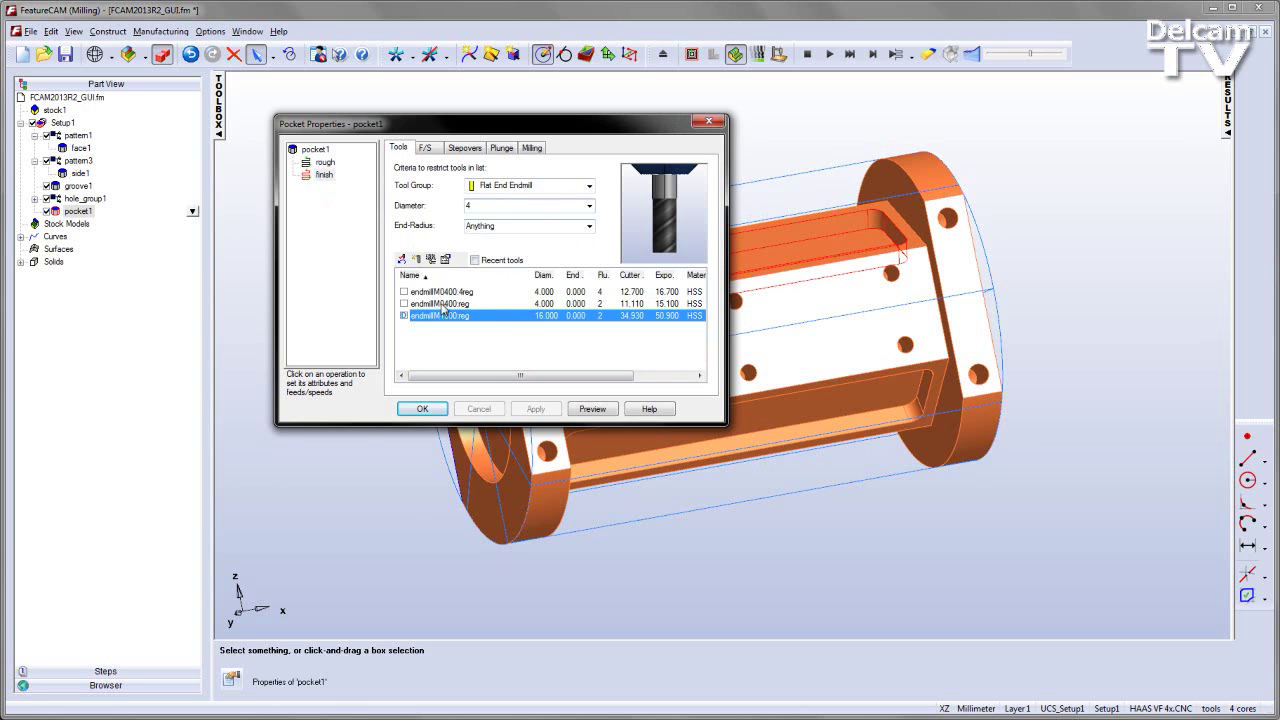
{"action": "left_click", "coordinate": [404, 304]}
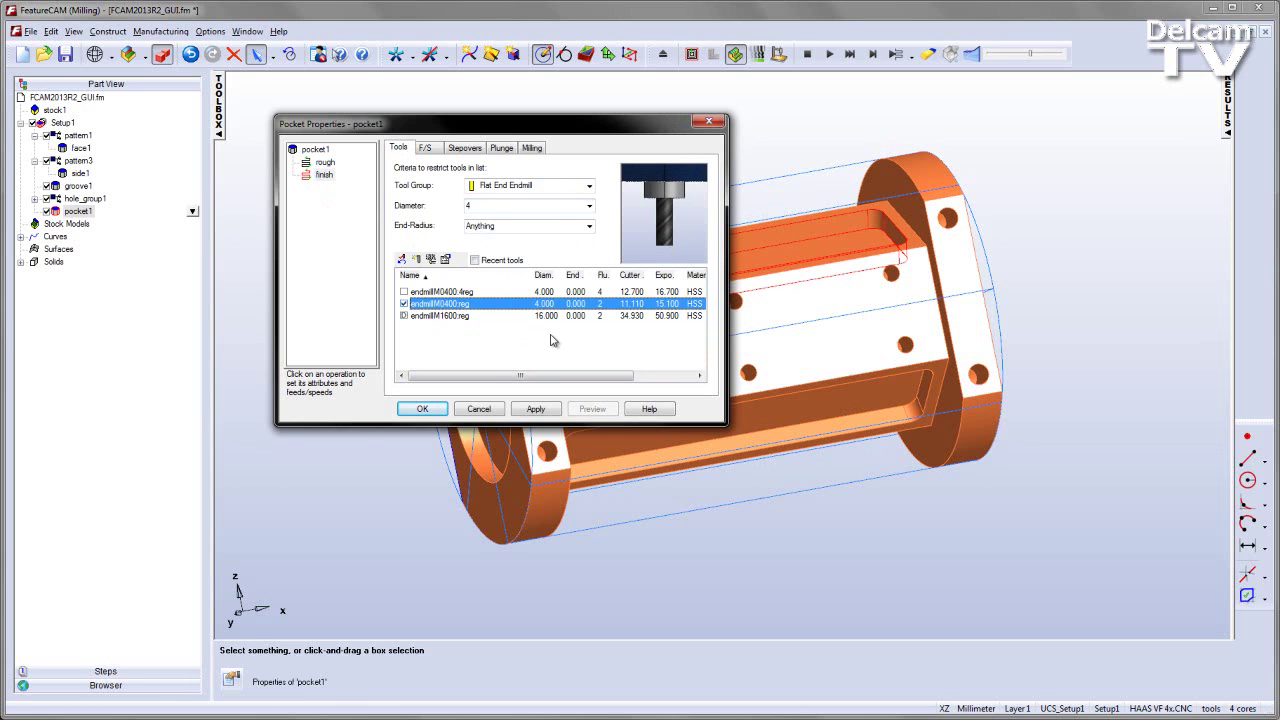
- Give endmillM0400.reg a 6 mm shank diameter and 30 mm exposed length, then accept
{"action": "double_click", "coordinate": [451, 309]}
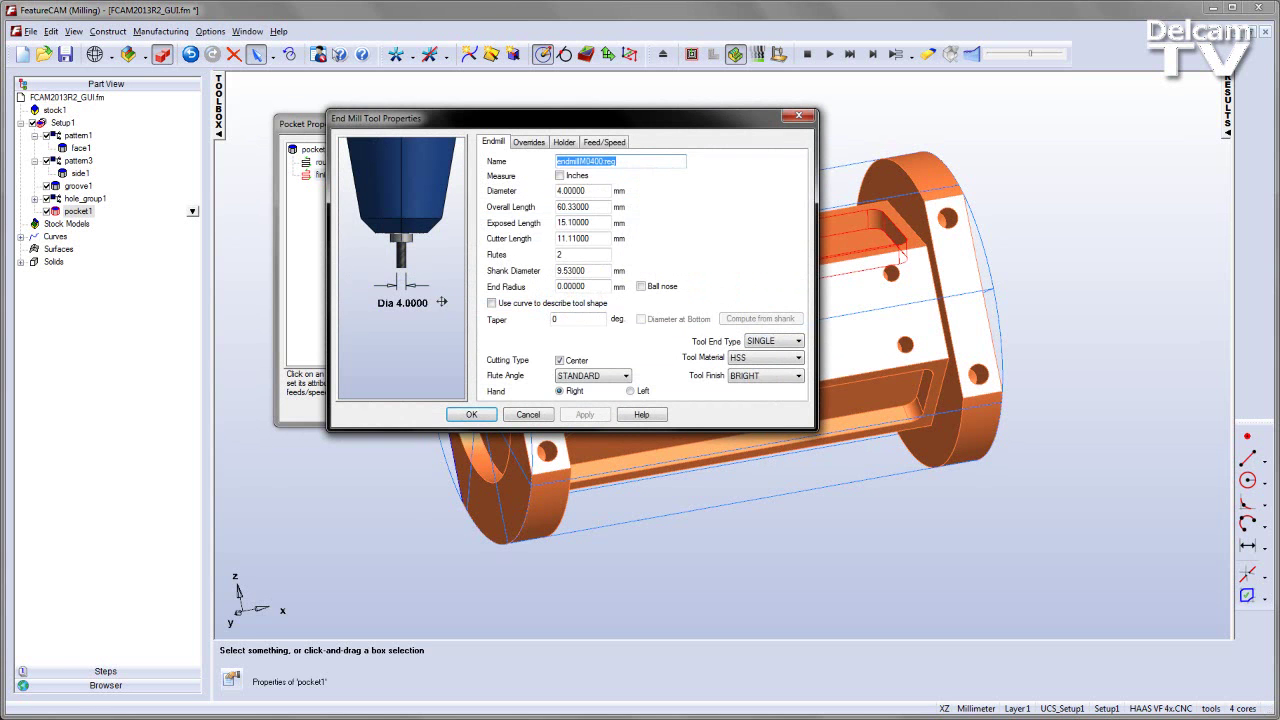
{"action": "scroll", "coordinate": [360, 234], "scroll_direction": "up", "scroll_amount": 3}
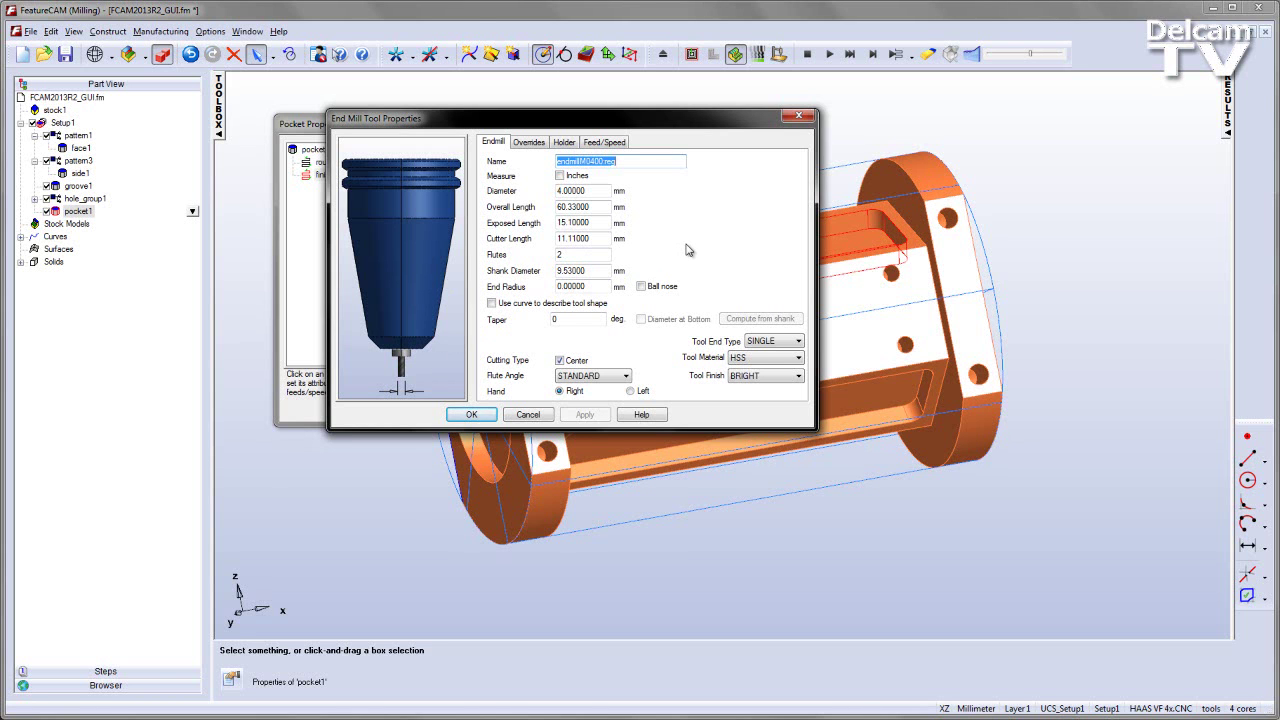
{"action": "double_click", "coordinate": [597, 271]}
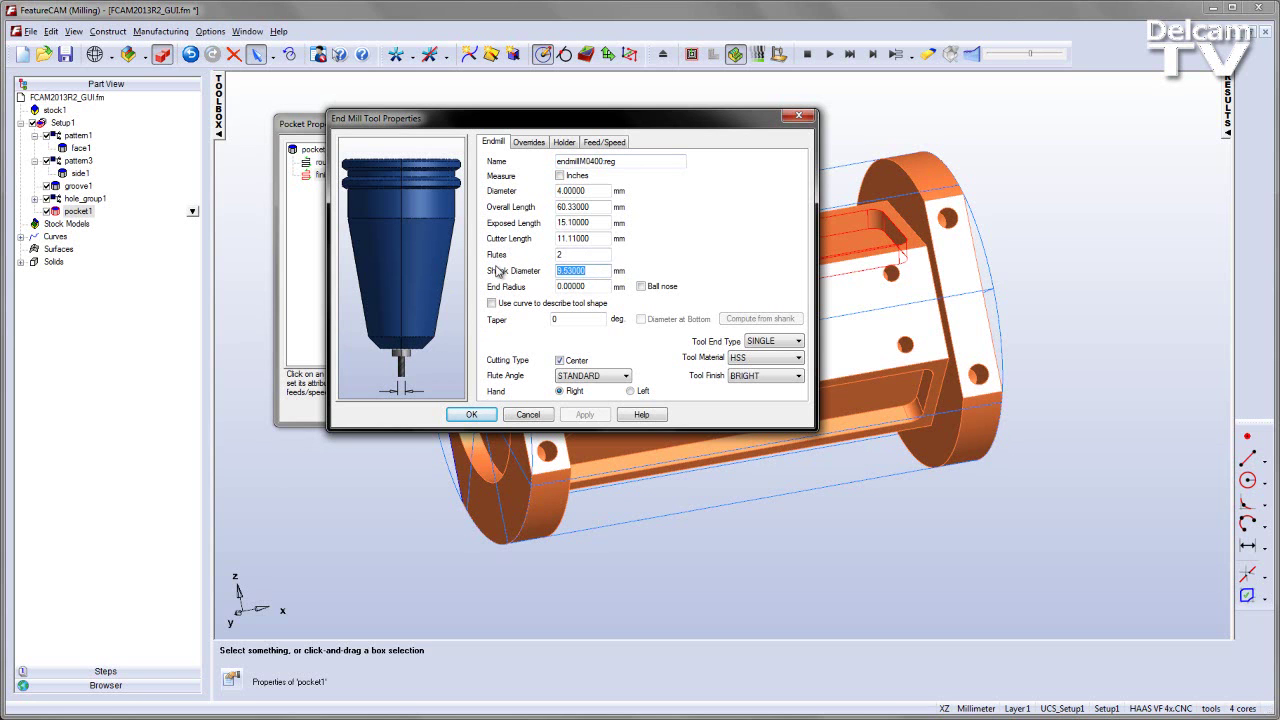
{"action": "type", "text": "6"}
{"action": "left_click", "coordinate": [595, 415]}
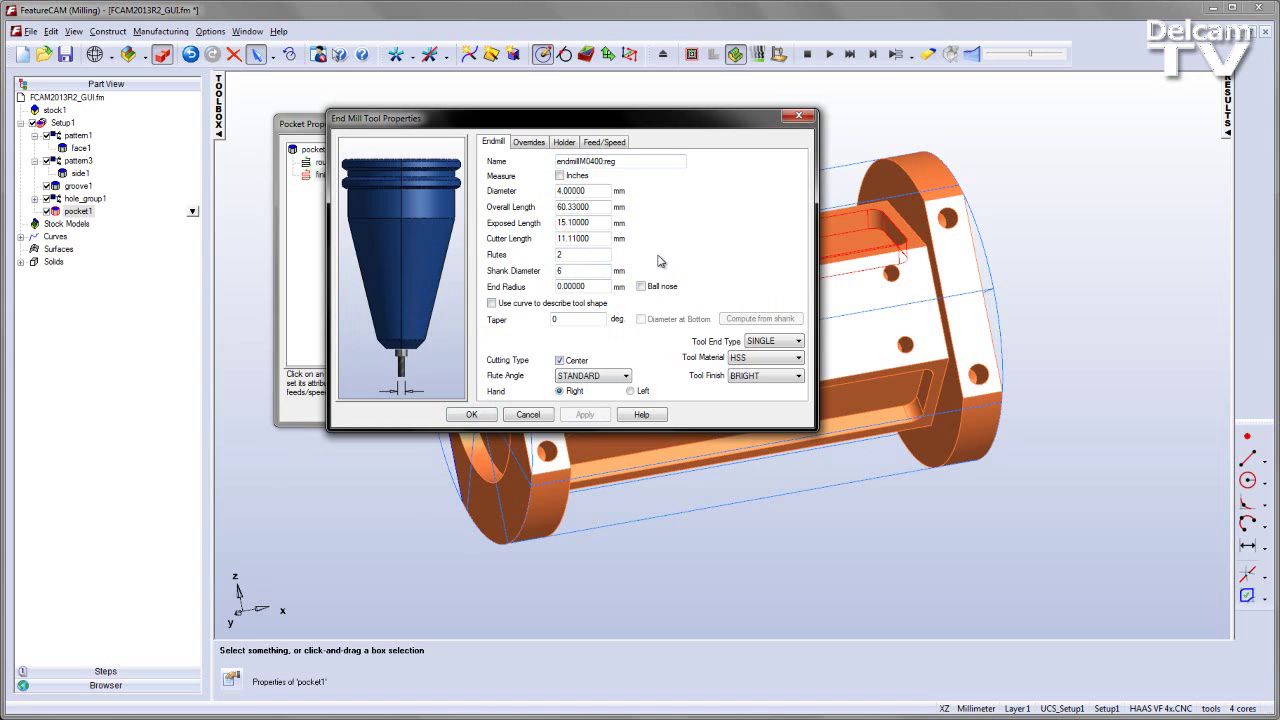
{"action": "double_click", "coordinate": [601, 223]}
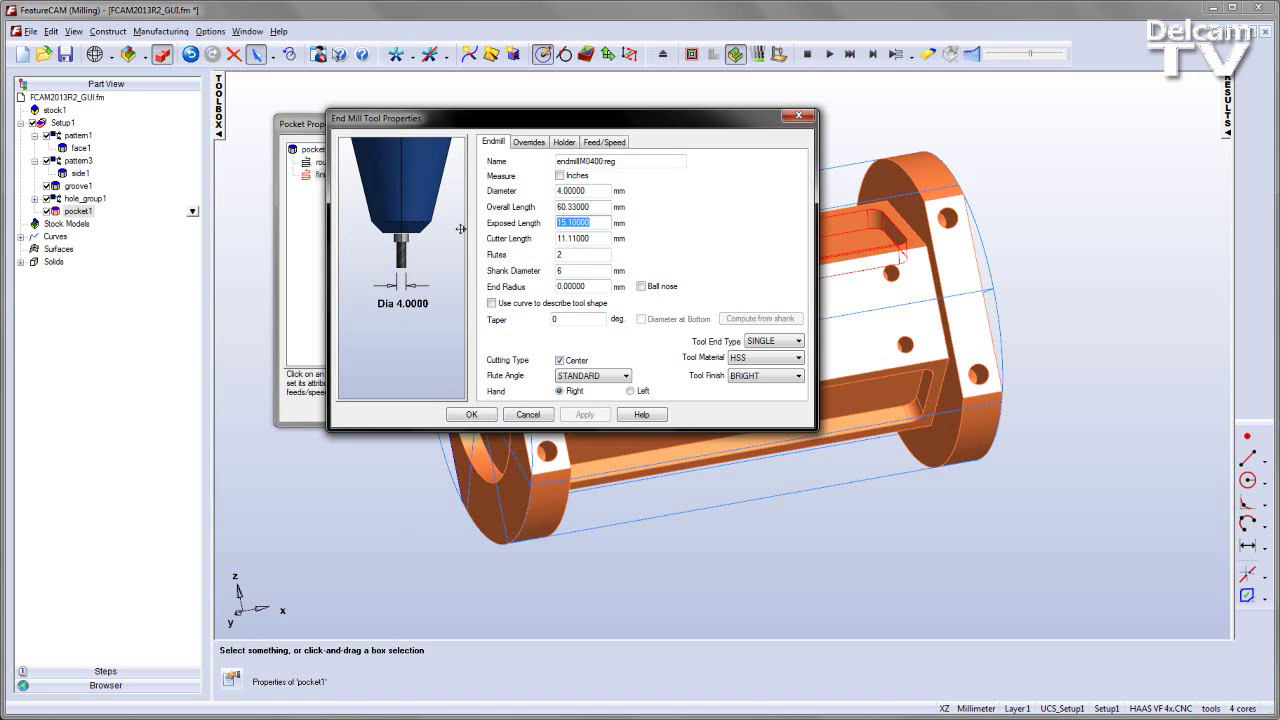
{"action": "type", "text": "30"}
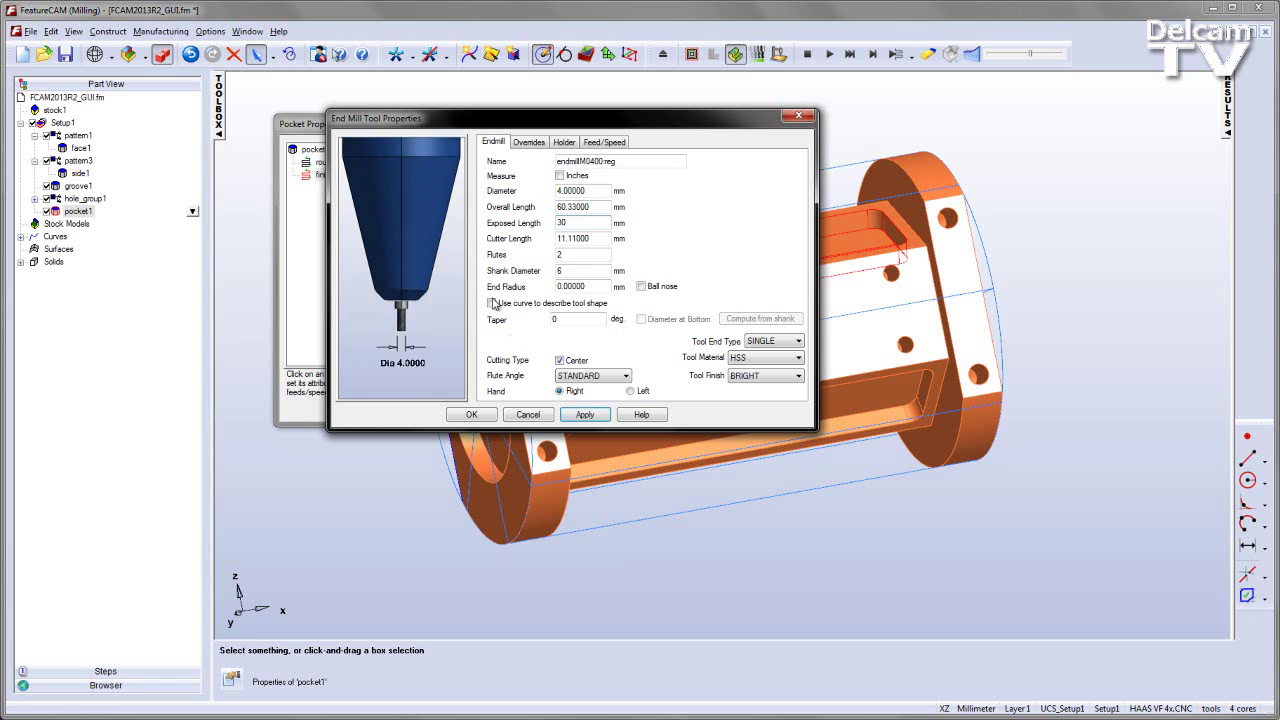
{"action": "left_click", "coordinate": [585, 414]}
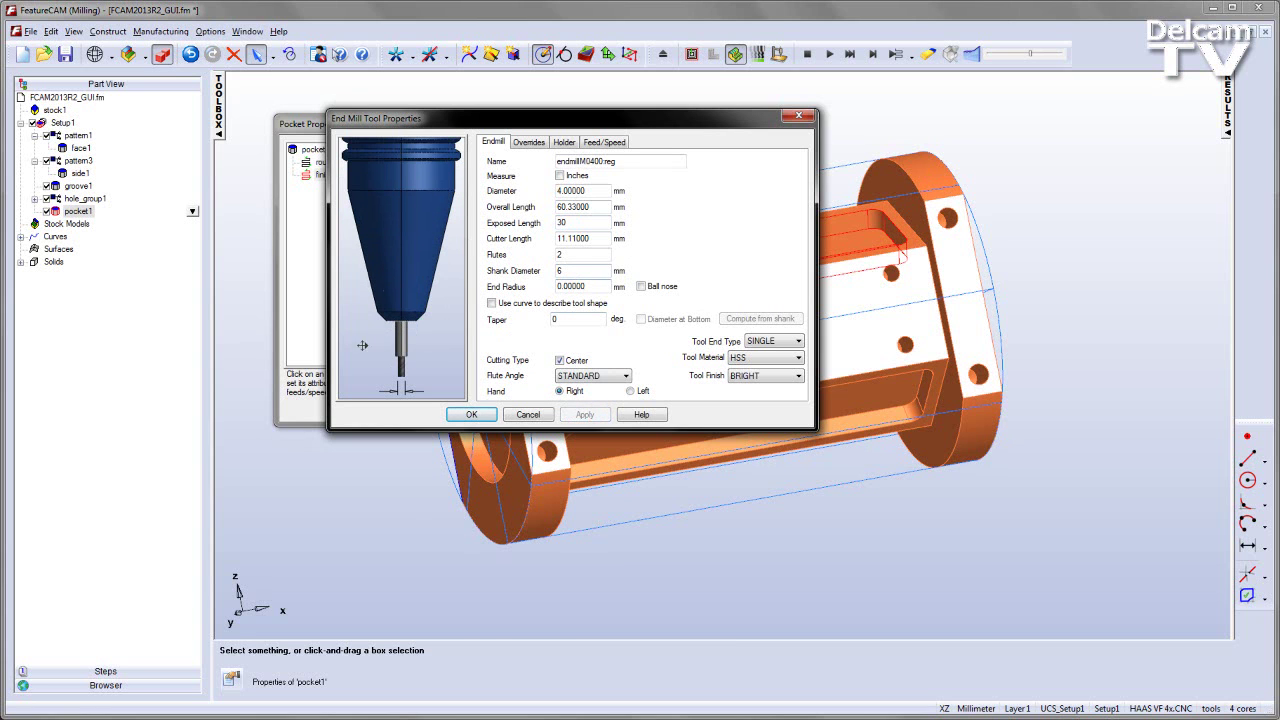
{"action": "scroll", "coordinate": [417, 327], "scroll_direction": "up", "scroll_amount": 1}
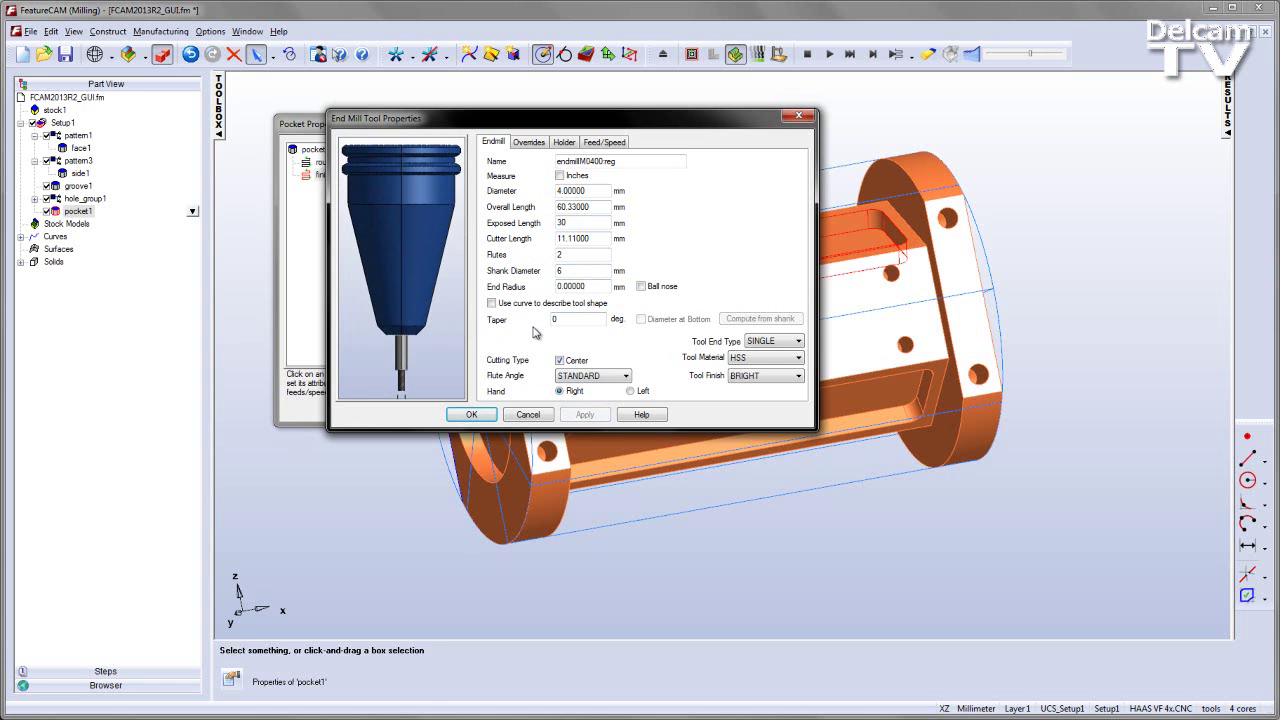
{"action": "left_click", "coordinate": [471, 414]}
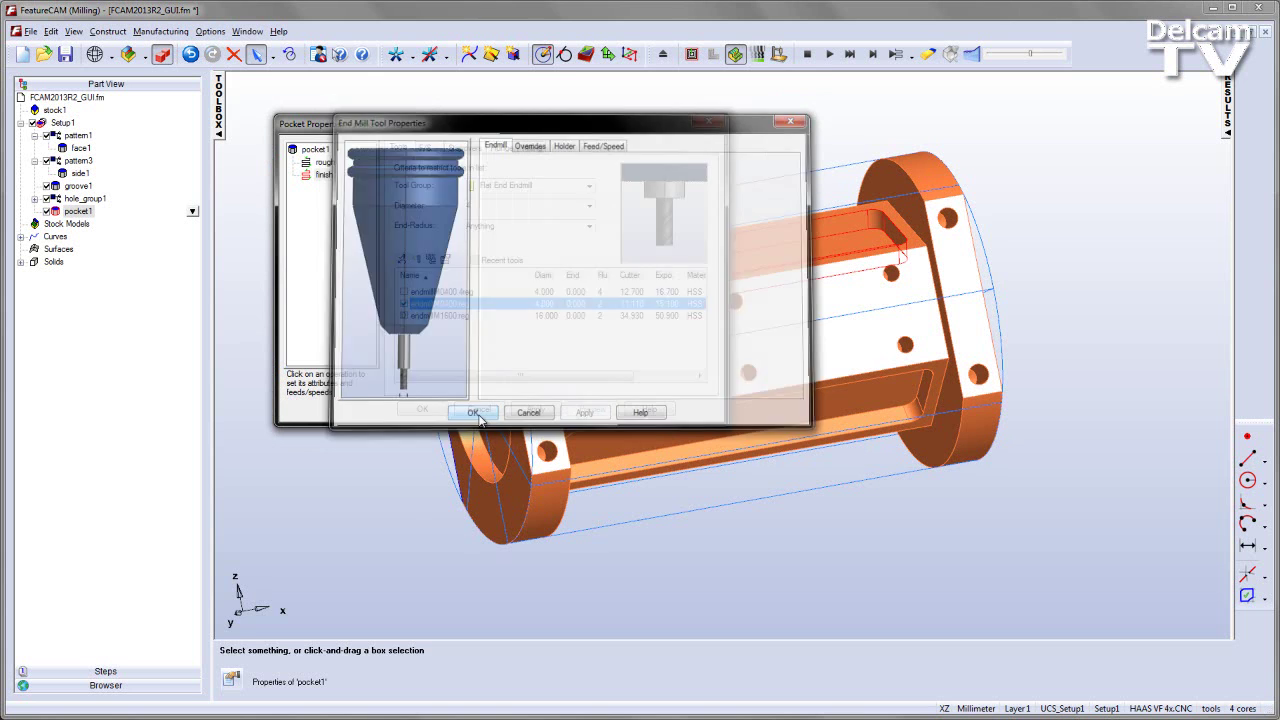
- Apply the new finish tool, close pocket1's properties, and rerun the machining simulation
{"action": "left_click", "coordinate": [536, 409]}
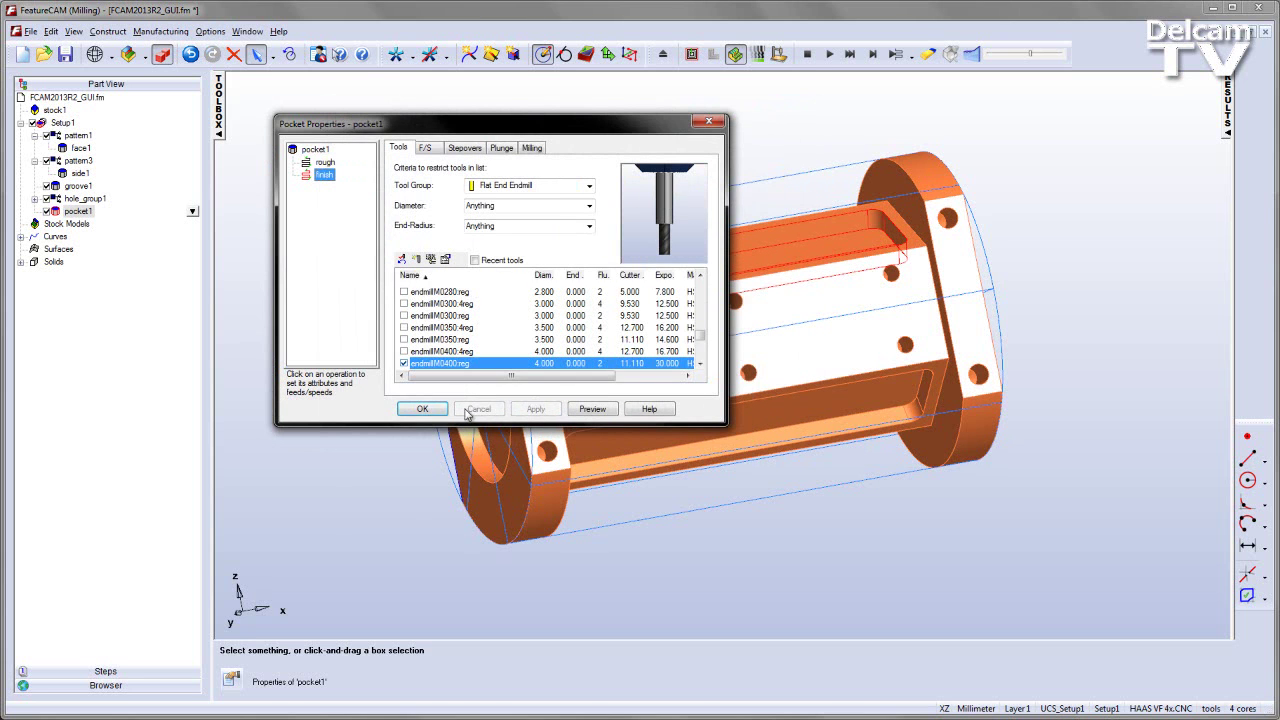
{"action": "left_click", "coordinate": [430, 411]}
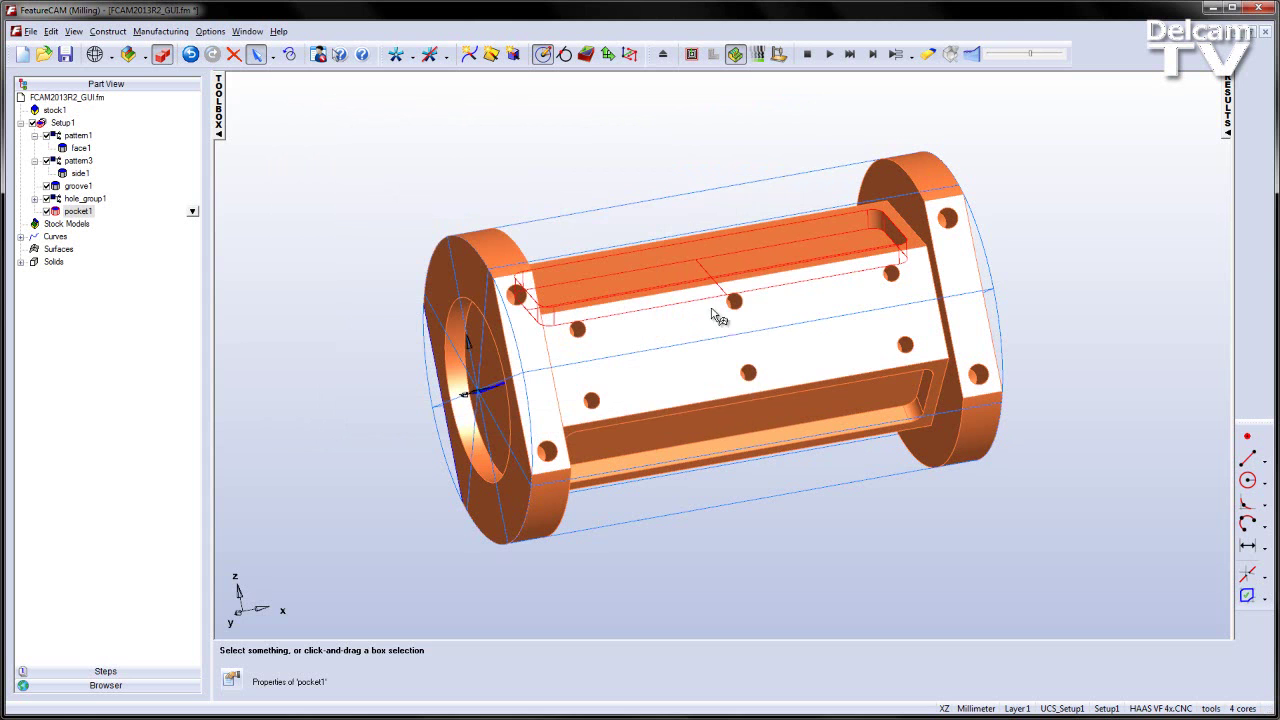
{"action": "left_click", "coordinate": [829, 54]}
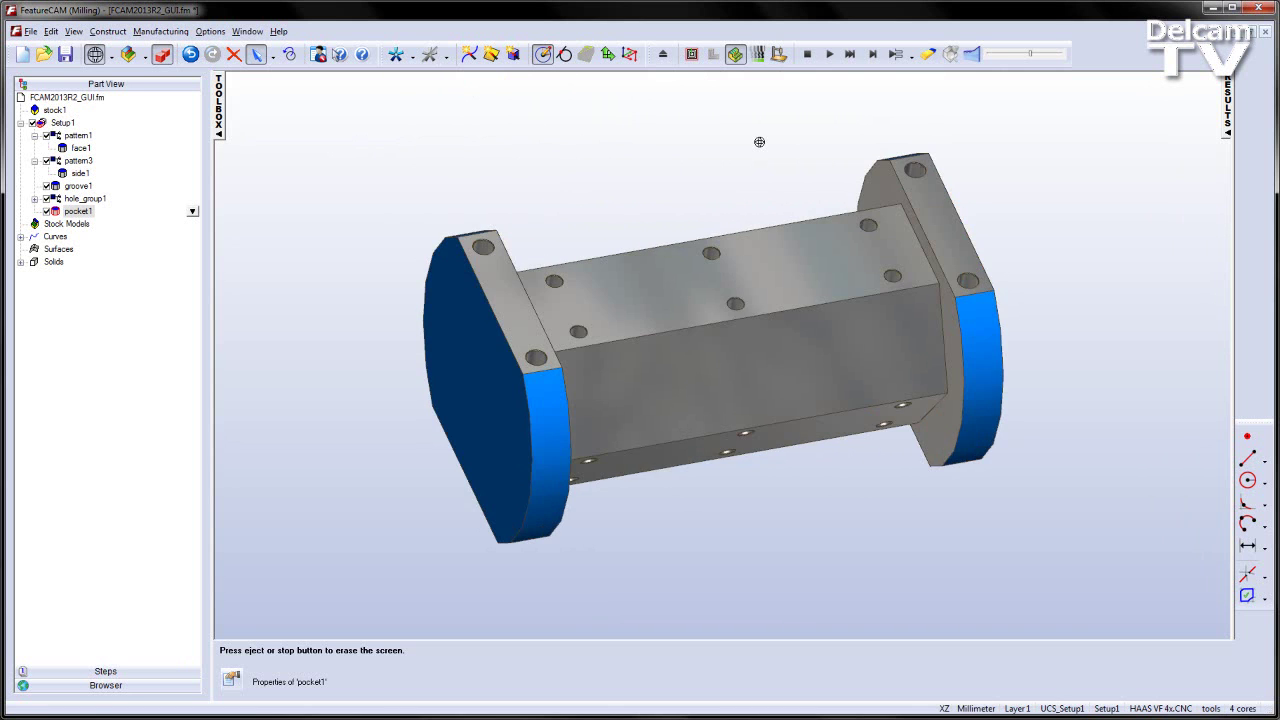
- Orbit and zoom around the simulated part's end-face lettering, then clear the simulation
{"action": "left_click_drag", "start_coordinate": [759, 142], "coordinate": [751, 300]}
{"action": "scroll", "coordinate": [751, 300], "scroll_direction": "up", "scroll_amount": 3}
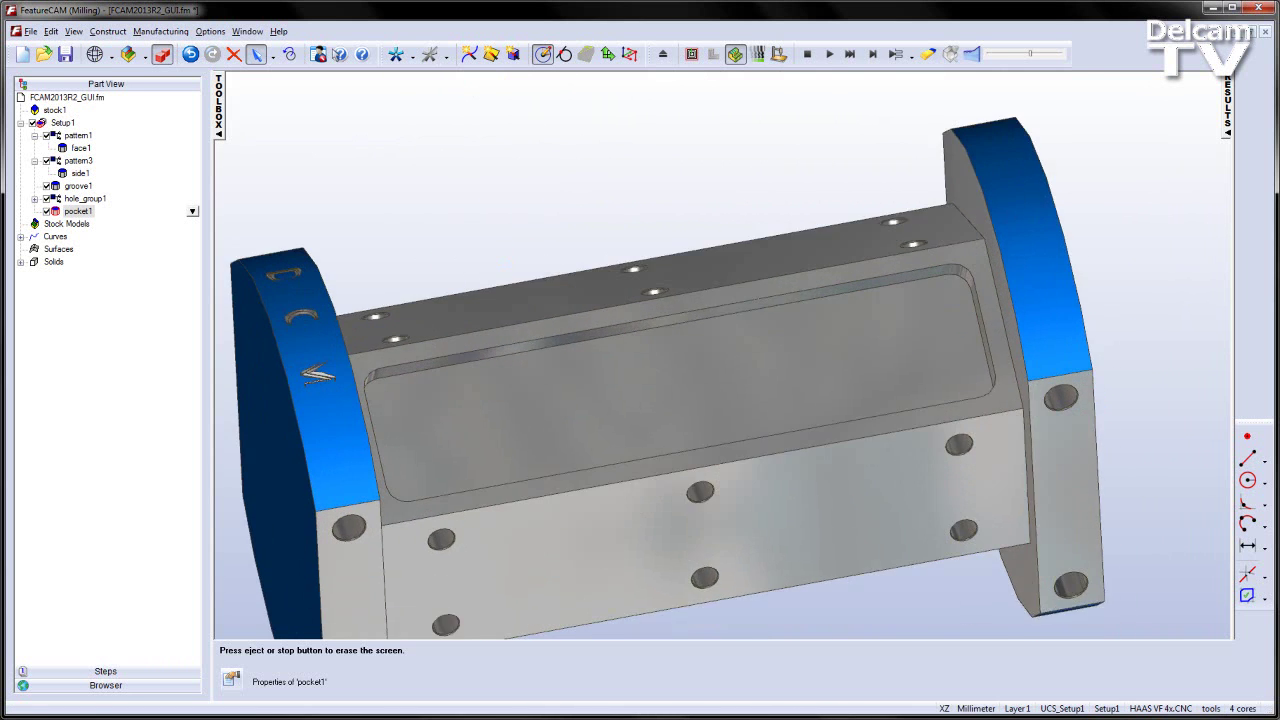
{"action": "middle_click_drag", "start_coordinate": [654, 302], "coordinate": [660, 247]}
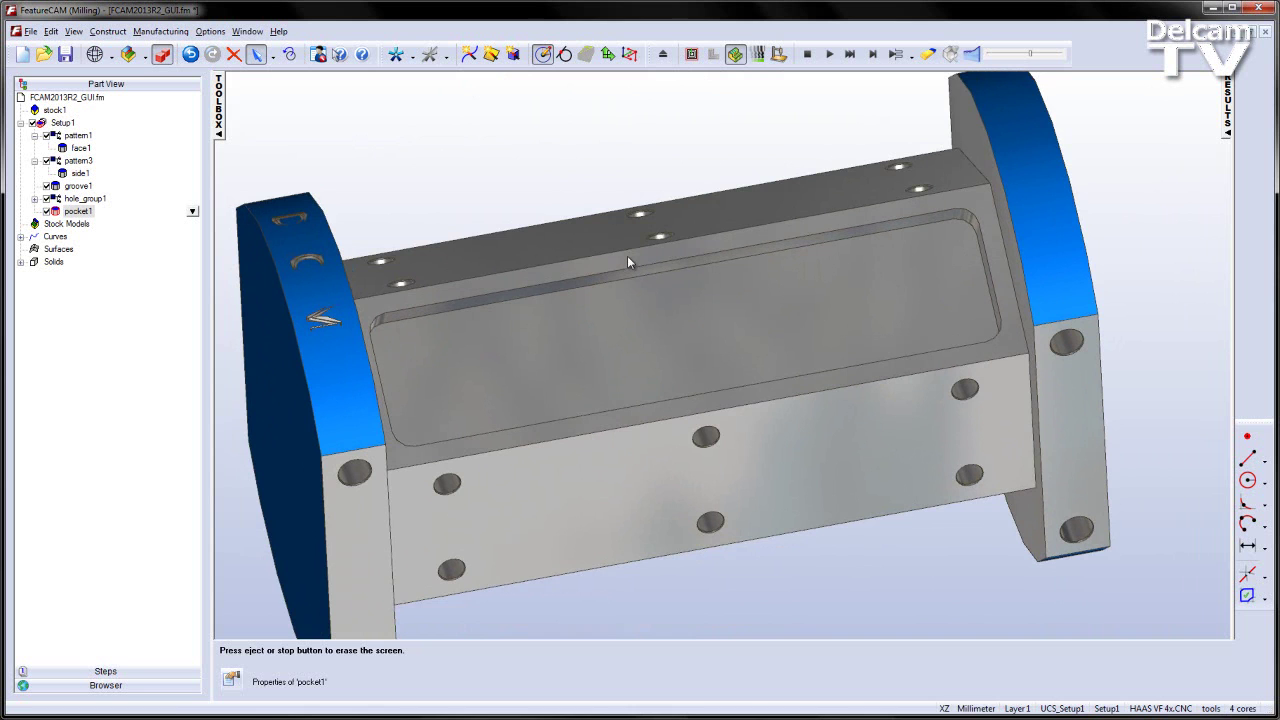
{"action": "left_click_drag", "start_coordinate": [537, 491], "coordinate": [622, 374]}
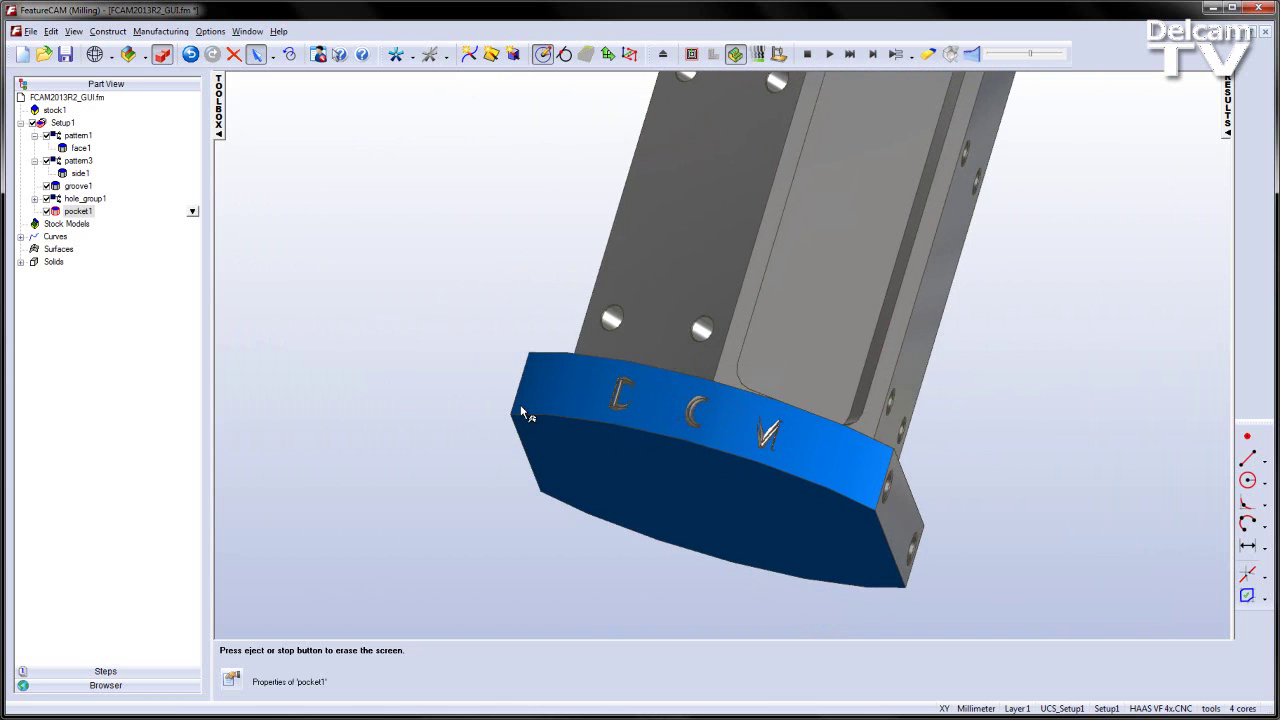
{"action": "left_click_drag", "start_coordinate": [521, 408], "coordinate": [600, 449]}
{"action": "scroll", "coordinate": [597, 440], "scroll_direction": "up", "scroll_amount": 3}
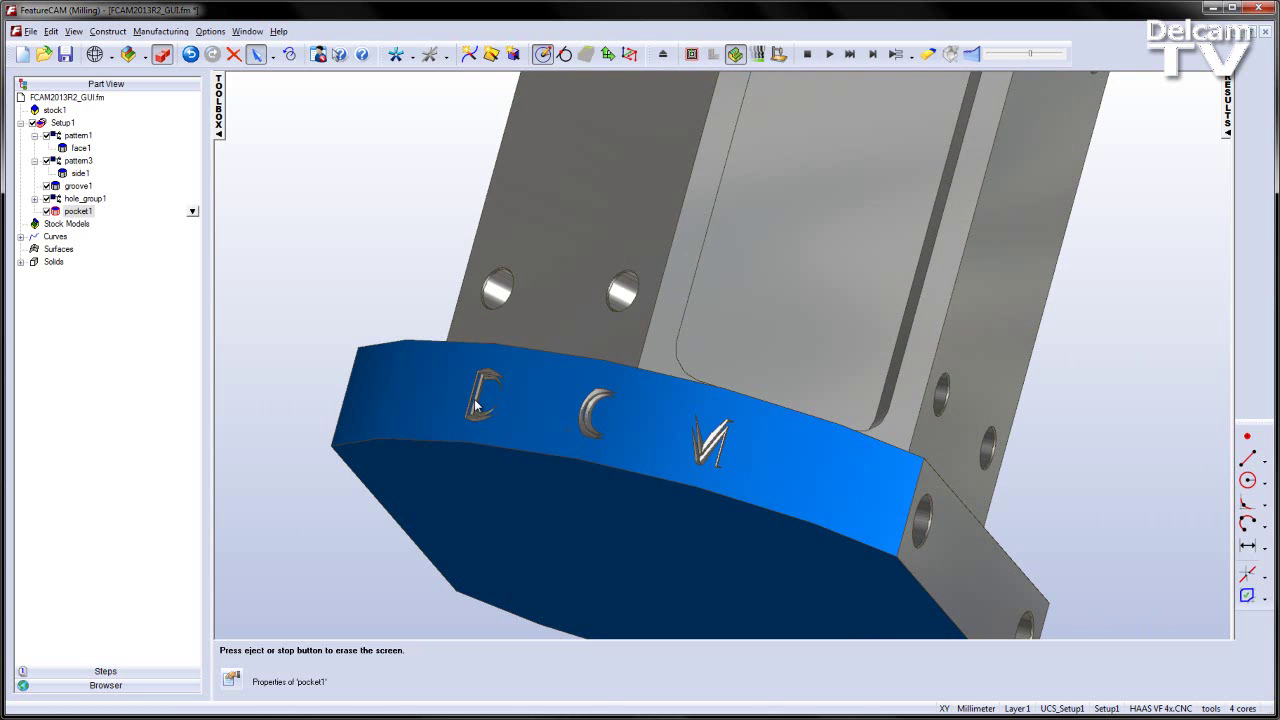
{"action": "middle_click_drag", "start_coordinate": [686, 403], "coordinate": [665, 225]}
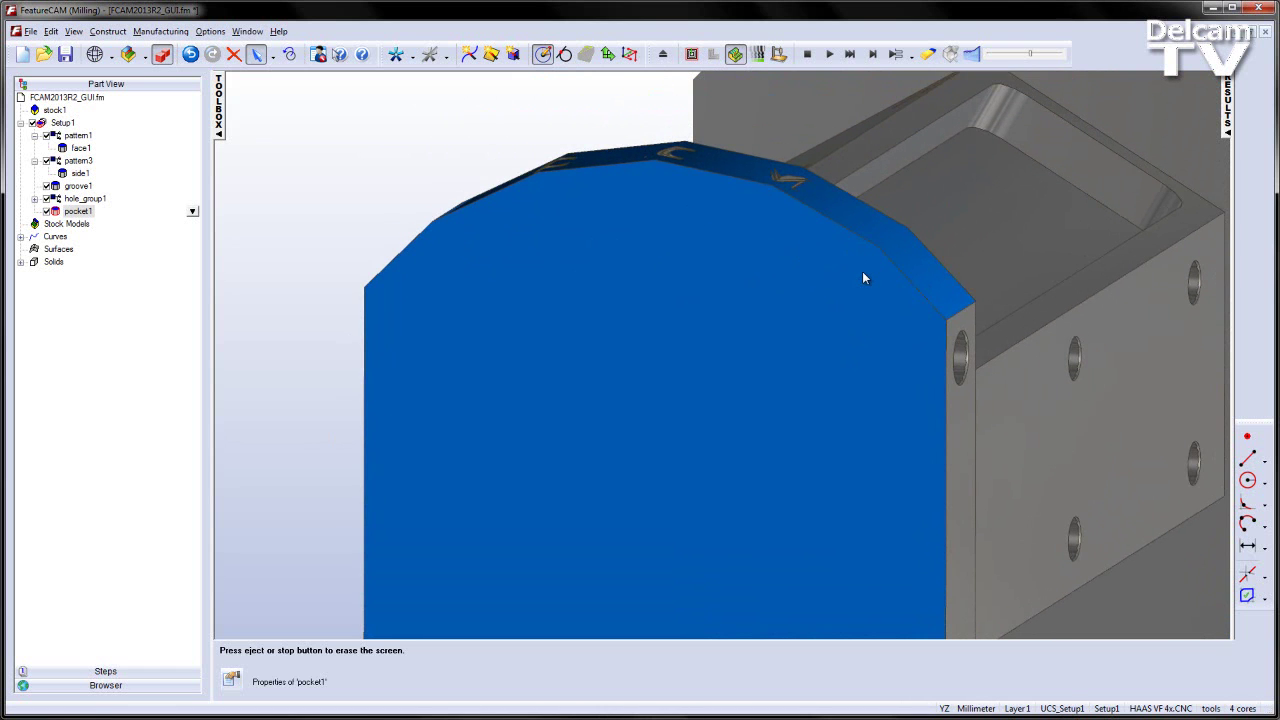
{"action": "scroll", "coordinate": [862, 271], "scroll_direction": "down", "scroll_amount": 5}
{"action": "middle_click_drag", "start_coordinate": [908, 263], "coordinate": [783, 423]}
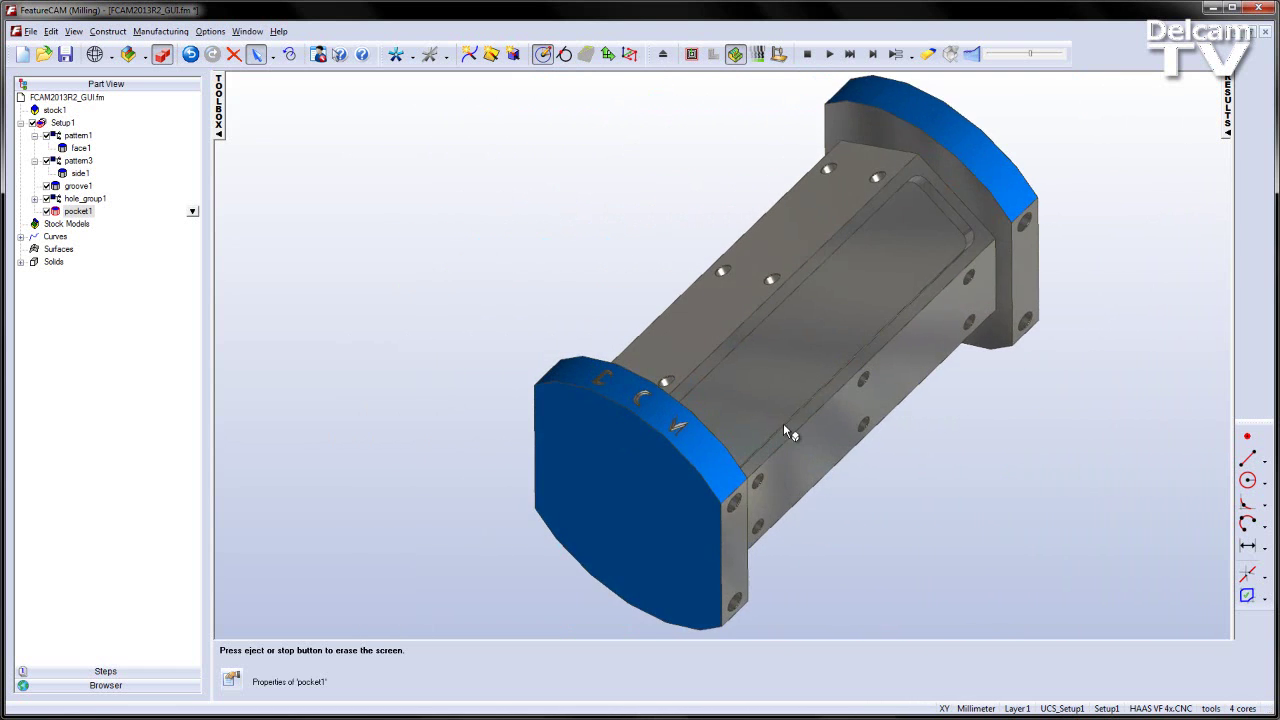
{"action": "scroll", "coordinate": [785, 432], "scroll_direction": "up", "scroll_amount": 5}
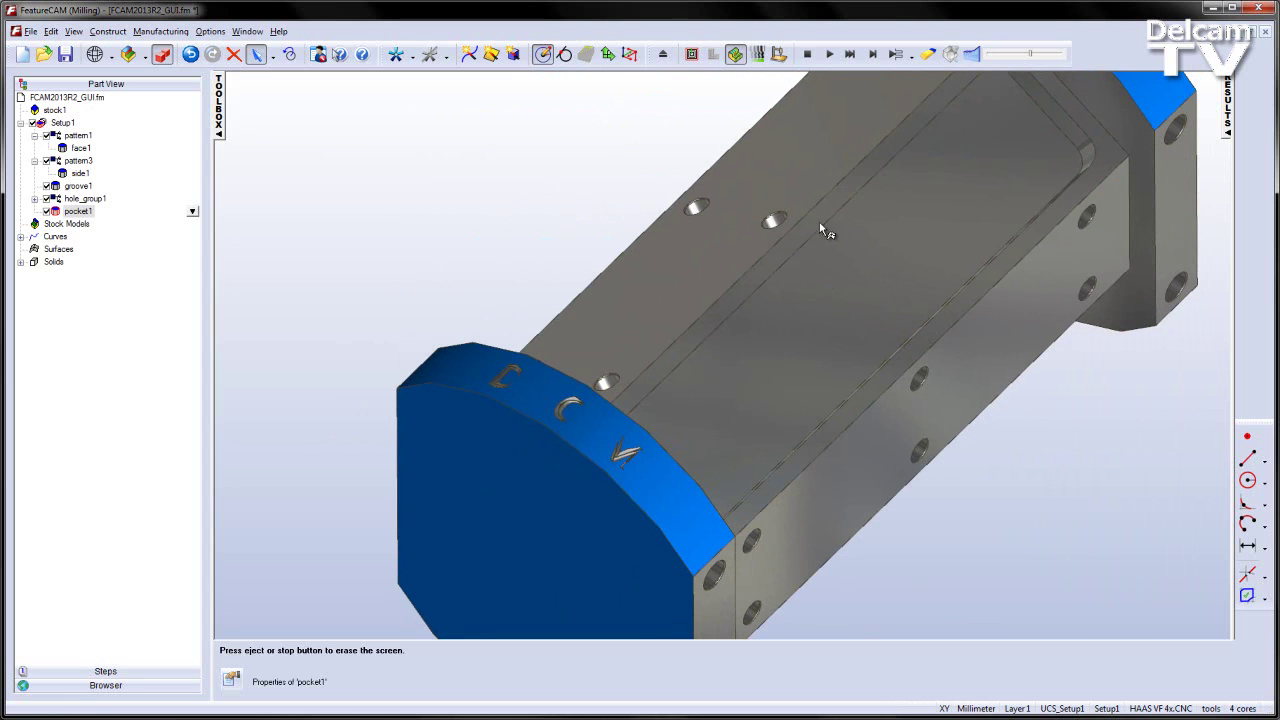
{"action": "left_click", "coordinate": [808, 55]}
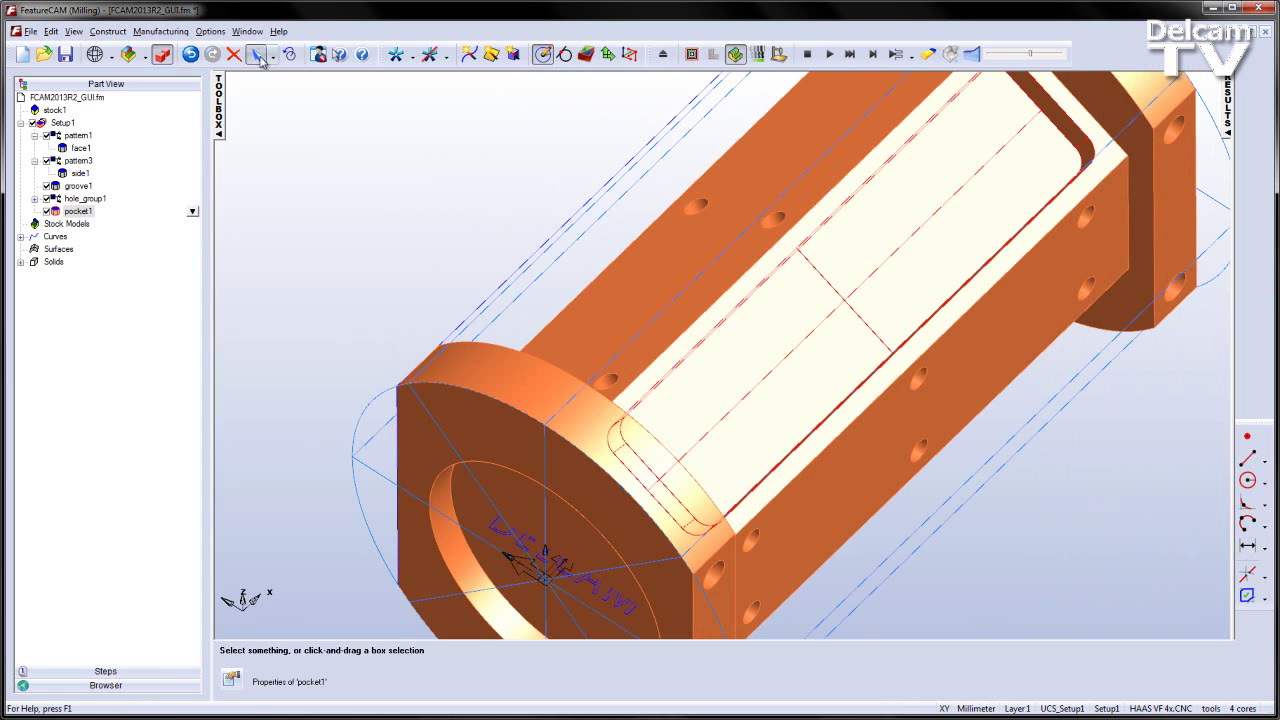
- Set the Round Stock roundness tolerance to 0.05 mm in Simulation Options and apply it
{"action": "left_click", "coordinate": [204, 33]}
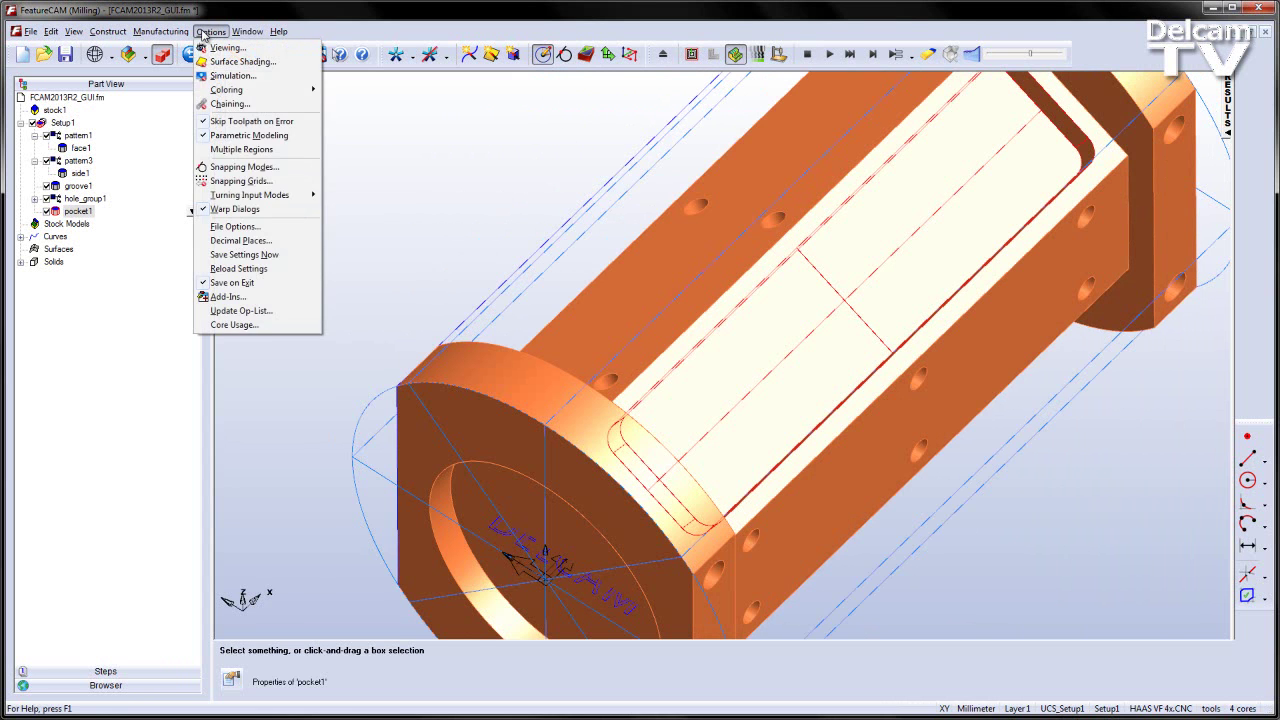
{"action": "left_click", "coordinate": [236, 77]}
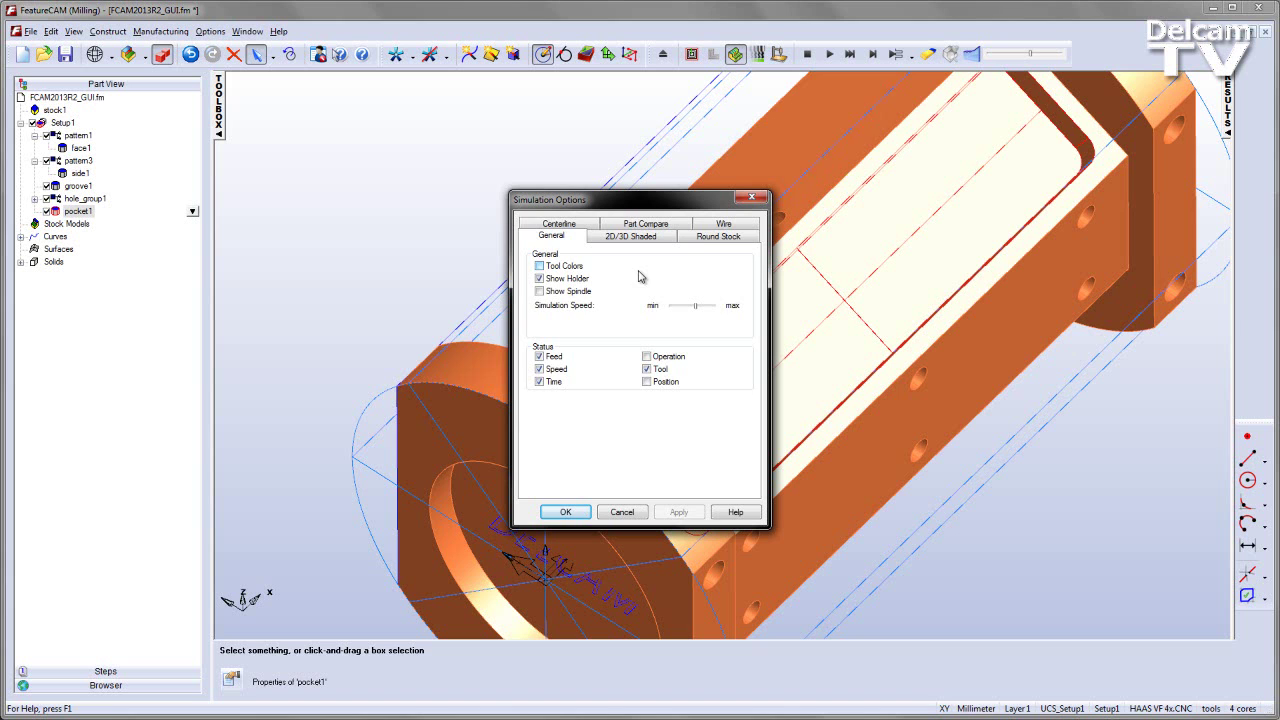
{"action": "left_click", "coordinate": [708, 238]}
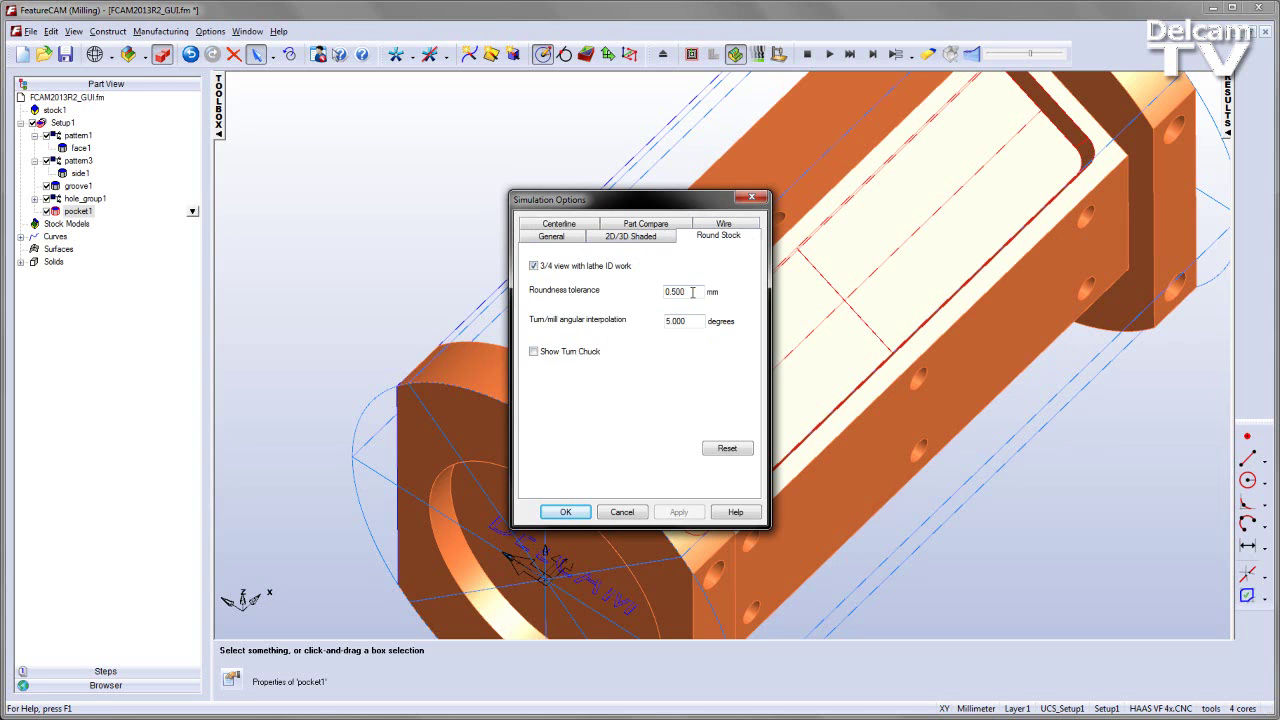
{"action": "left_click_drag", "start_coordinate": [694, 291], "coordinate": [575, 291]}
{"action": "type", "text": "0.0"}
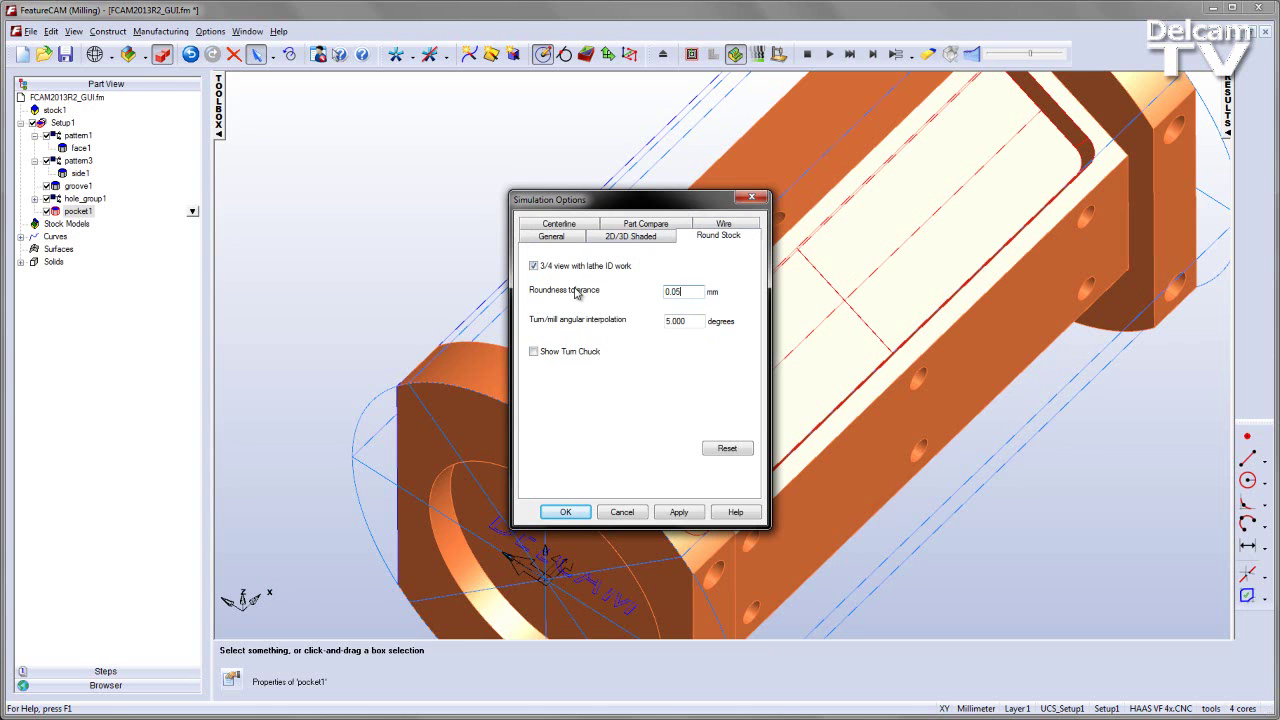
{"action": "type", "text": "5"}
{"action": "left_click", "coordinate": [674, 513]}
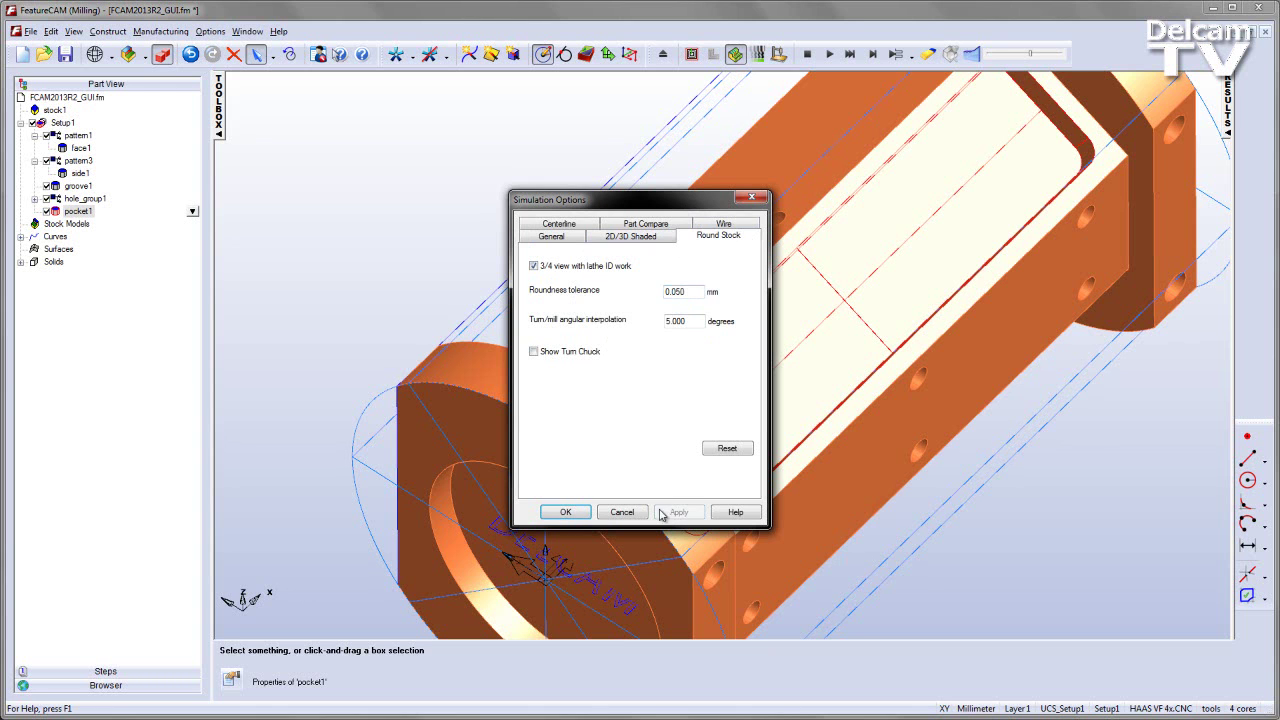
{"action": "left_click", "coordinate": [566, 512]}
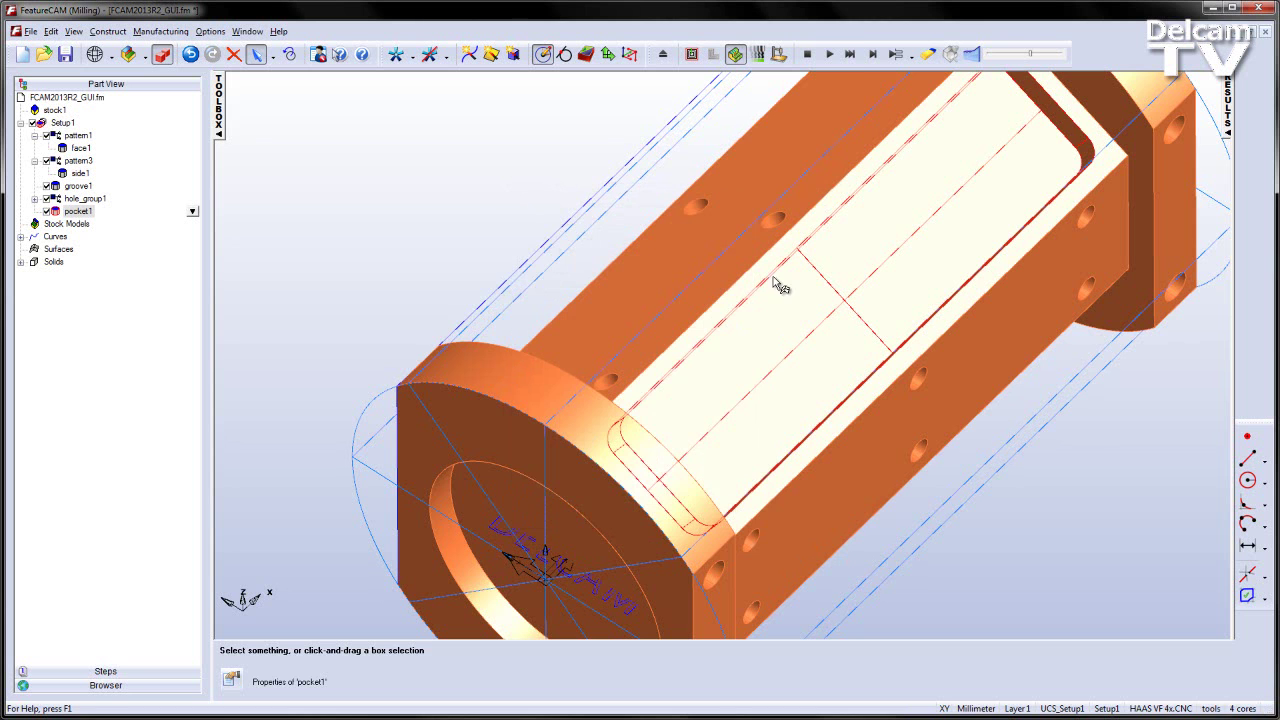
- Rerun the simulation and orbit and zoom onto the DELCAM lettering on the end face
{"action": "left_click", "coordinate": [829, 54]}
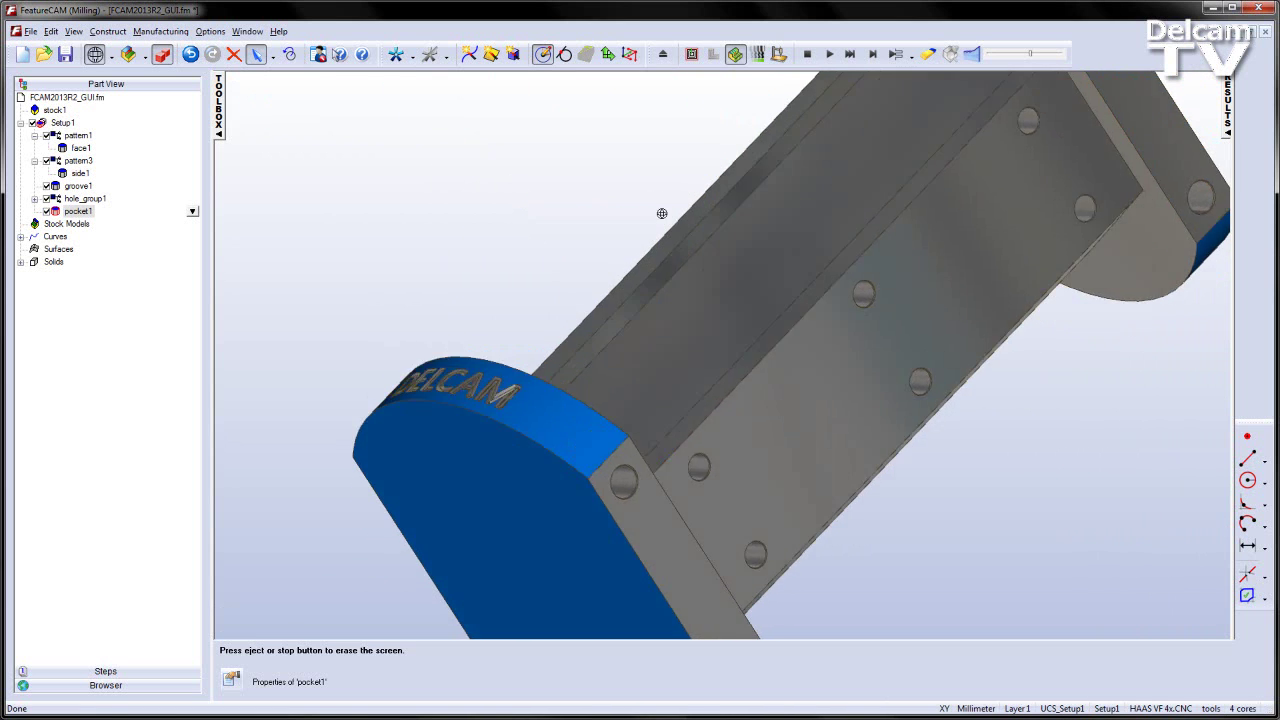
{"action": "left_click_drag", "start_coordinate": [799, 348], "coordinate": [806, 318]}
{"action": "scroll", "coordinate": [806, 318], "scroll_direction": "up", "scroll_amount": 3}
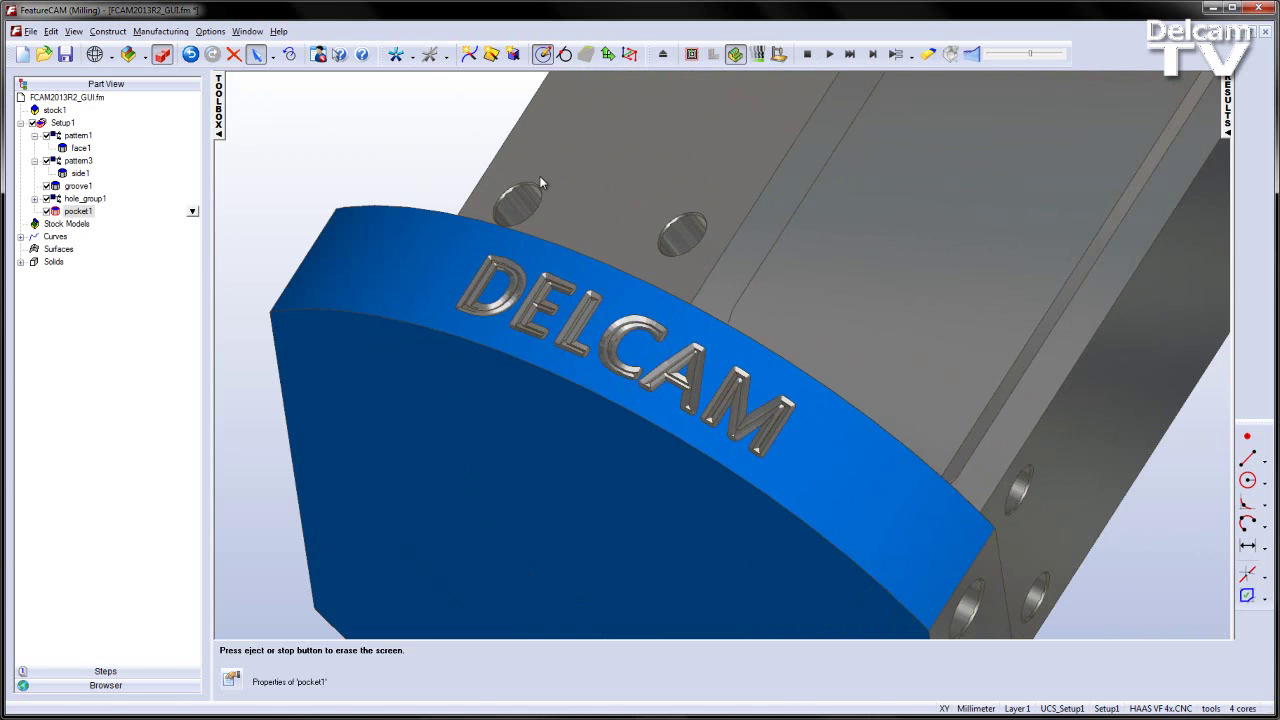
{"action": "left_click_drag", "start_coordinate": [539, 180], "coordinate": [624, 250]}
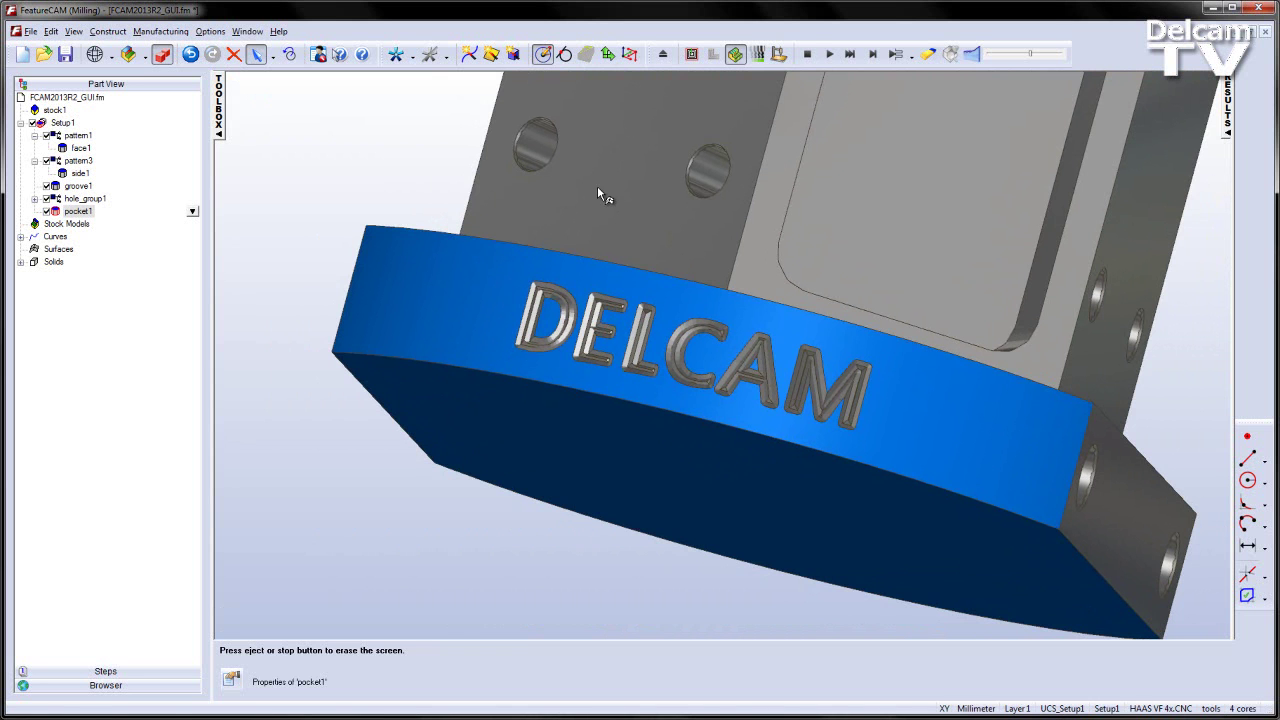
- Clear the simulation and orbit and zoom out to a side view of the whole part
{"action": "left_click", "coordinate": [808, 54]}
{"action": "scroll", "coordinate": [797, 300], "scroll_direction": "down", "scroll_amount": 5}
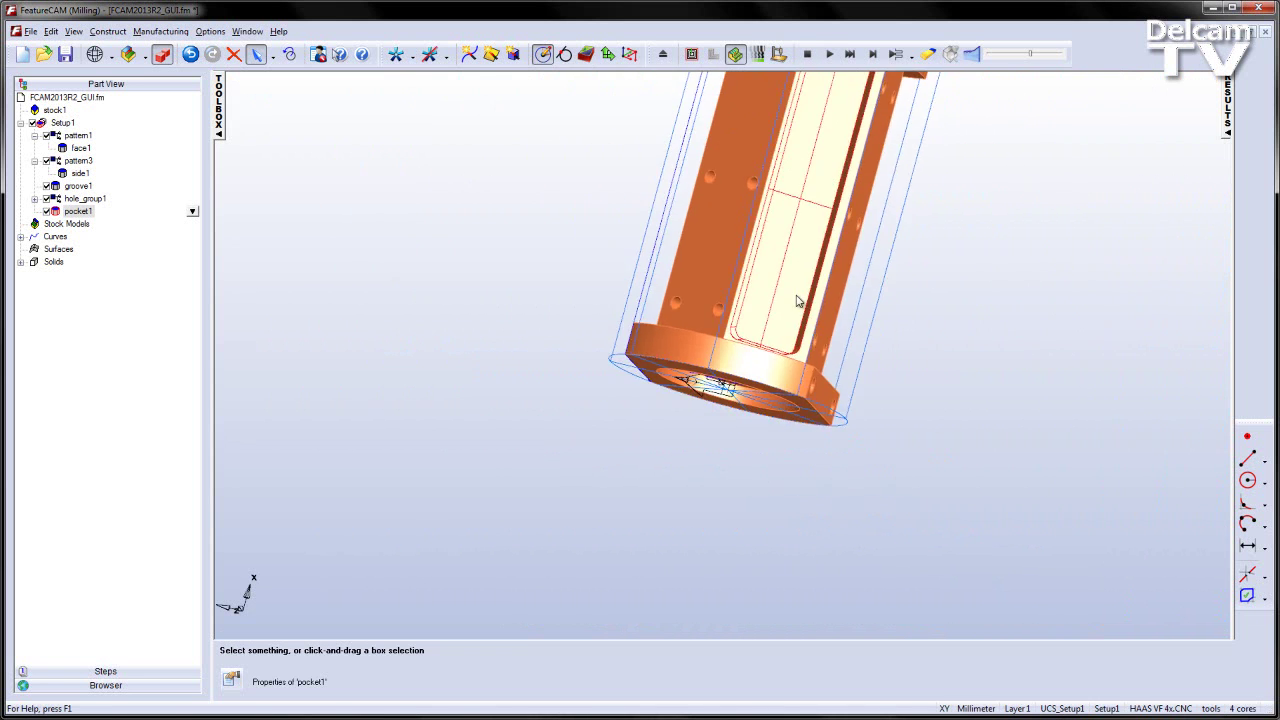
{"action": "middle_click_drag", "start_coordinate": [797, 300], "coordinate": [786, 371]}
{"action": "scroll", "coordinate": [795, 379], "scroll_direction": "up", "scroll_amount": 4}
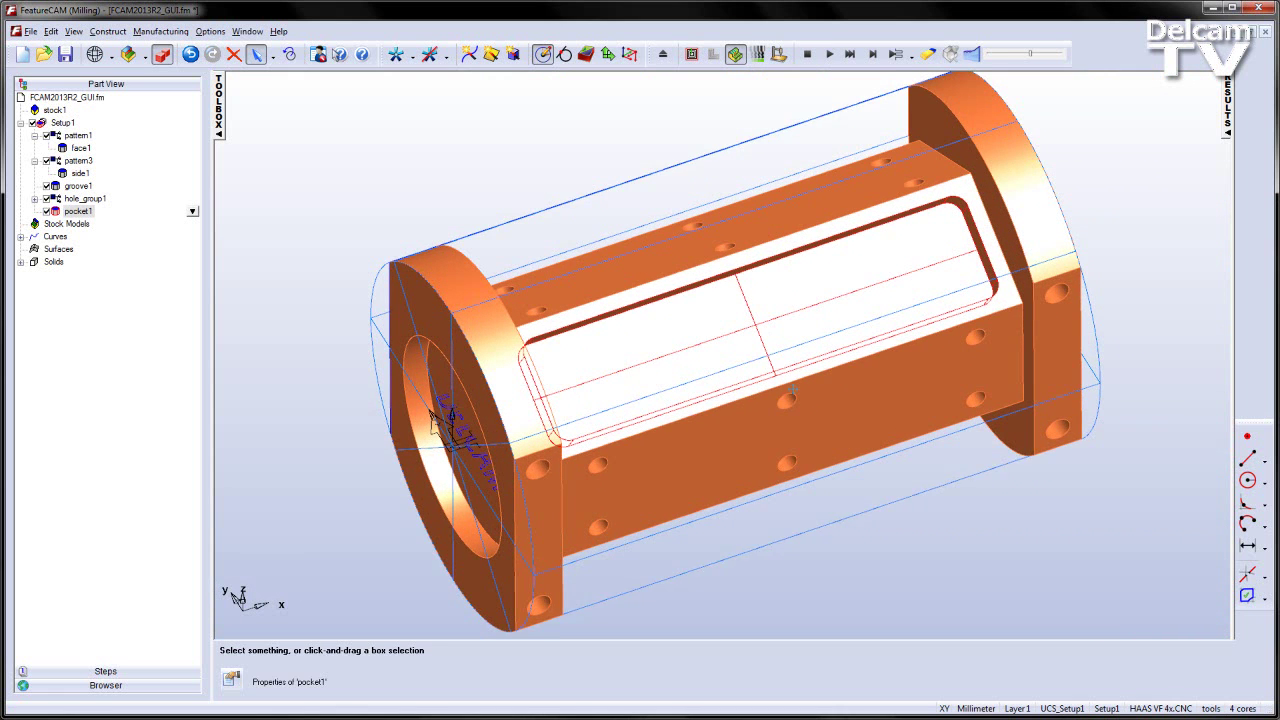
{"action": "scroll", "coordinate": [790, 385], "scroll_direction": "down", "scroll_amount": 3}
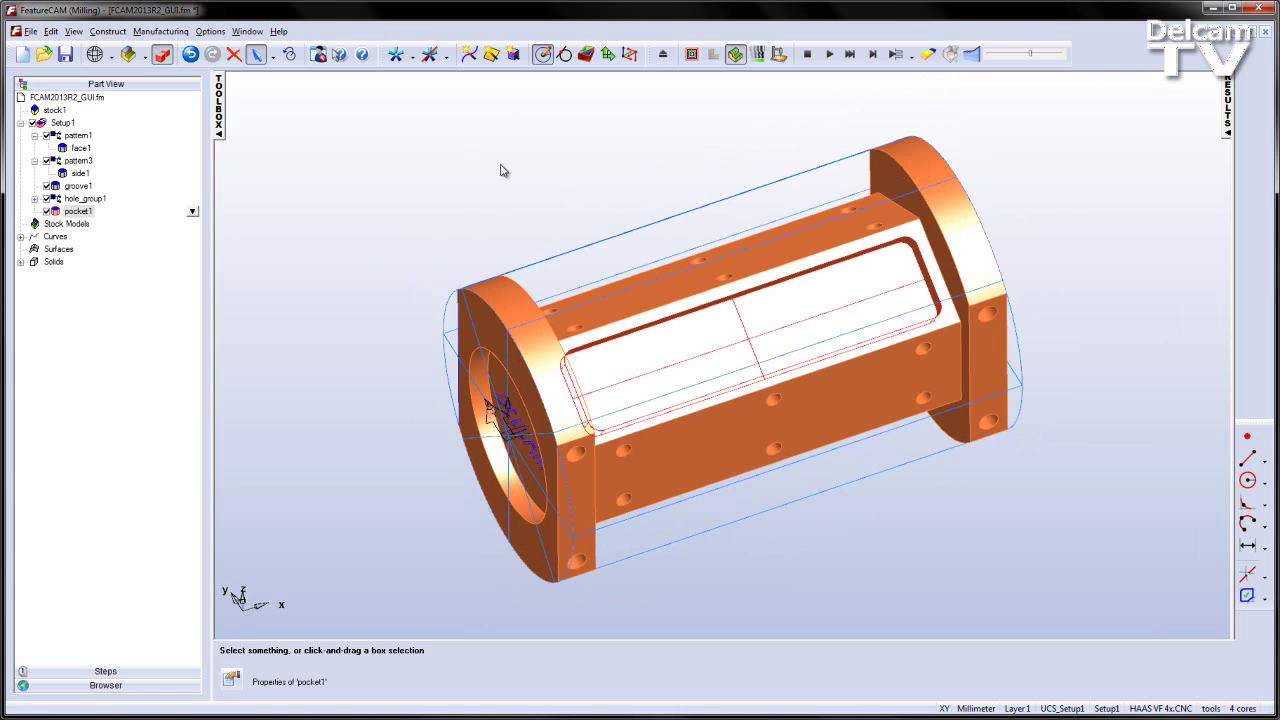
- Send the part files as one zip without the Turning and Wire EDM posts or the toolpath
{"action": "left_click", "coordinate": [31, 32]}
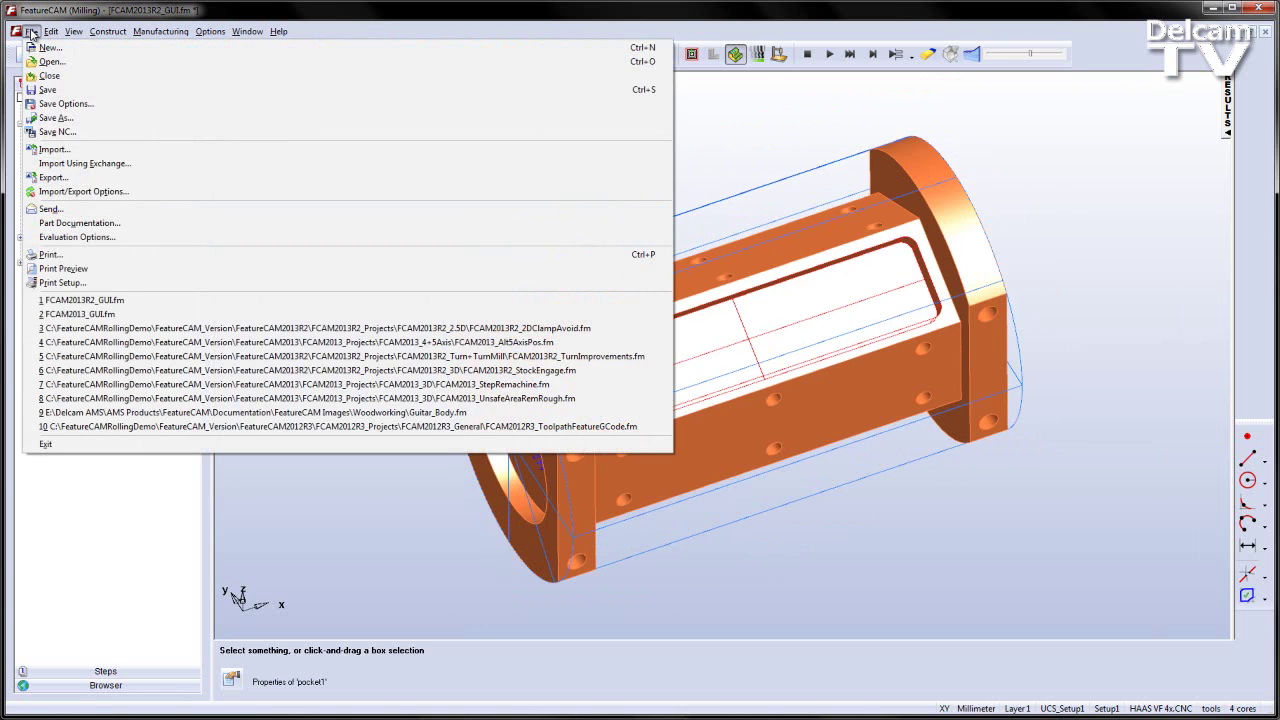
{"action": "left_click", "coordinate": [105, 211]}
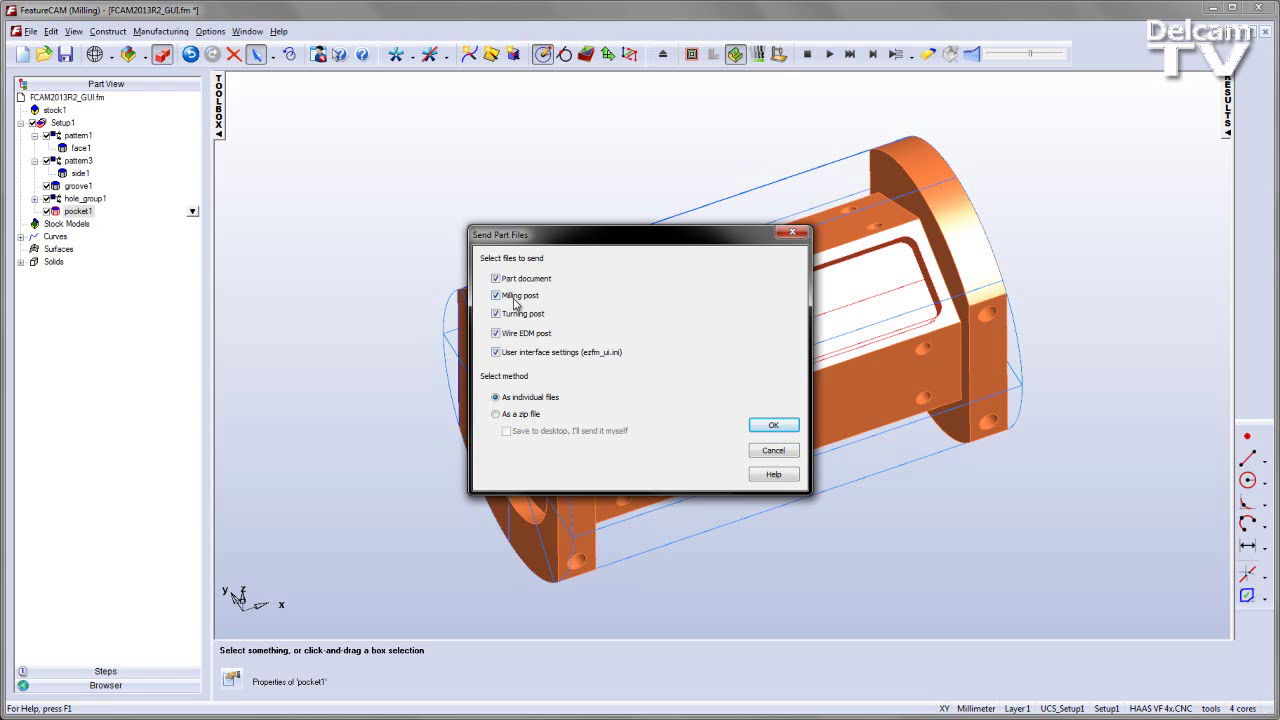
{"action": "left_click", "coordinate": [497, 314]}
{"action": "left_click", "coordinate": [497, 333]}
{"action": "left_click", "coordinate": [496, 414]}
{"action": "left_click", "coordinate": [767, 425]}
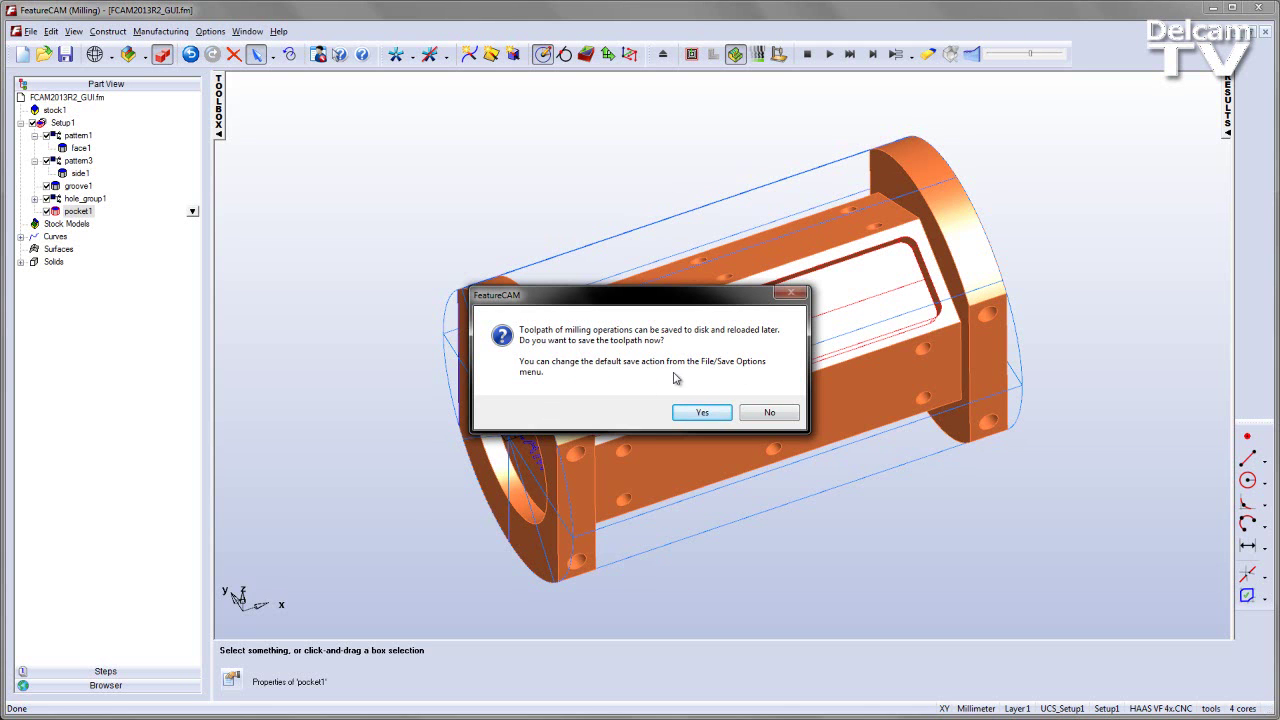
{"action": "left_click", "coordinate": [769, 414]}
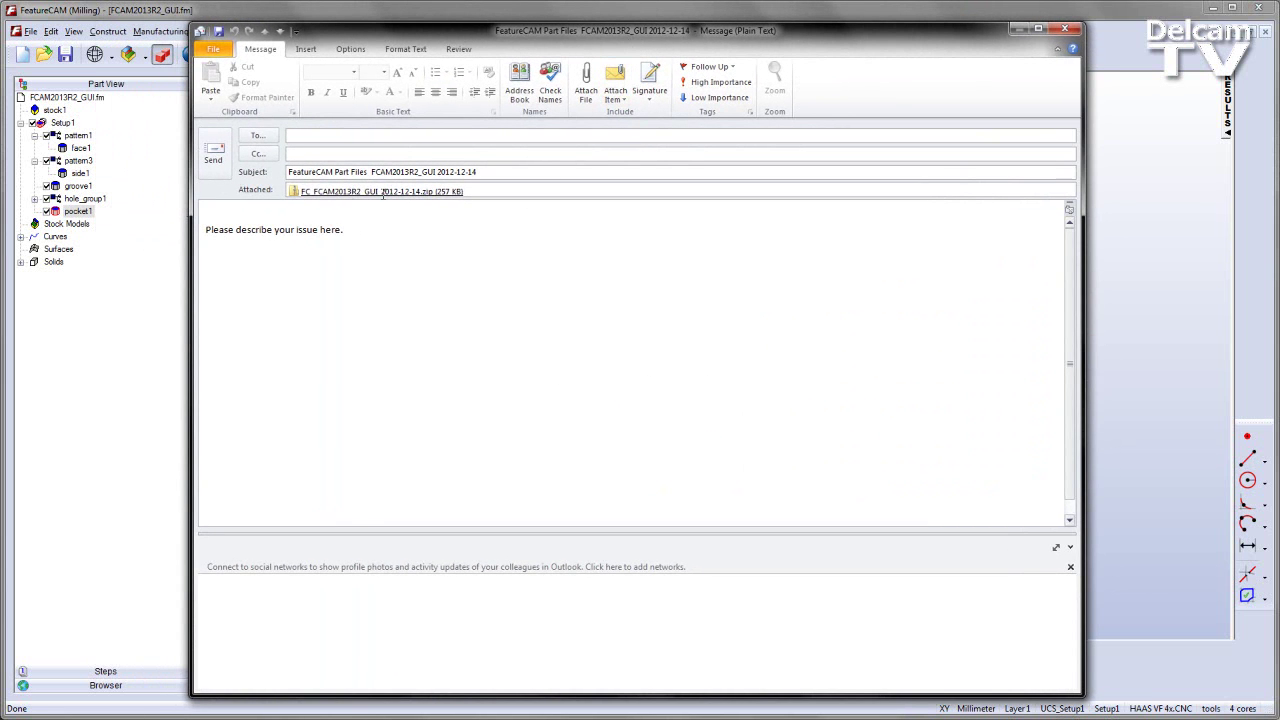
- Open the attached FC_FCAM2013R2_GUI_2012-12-14.zip from the Outlook message
{"action": "double_click", "coordinate": [401, 190]}
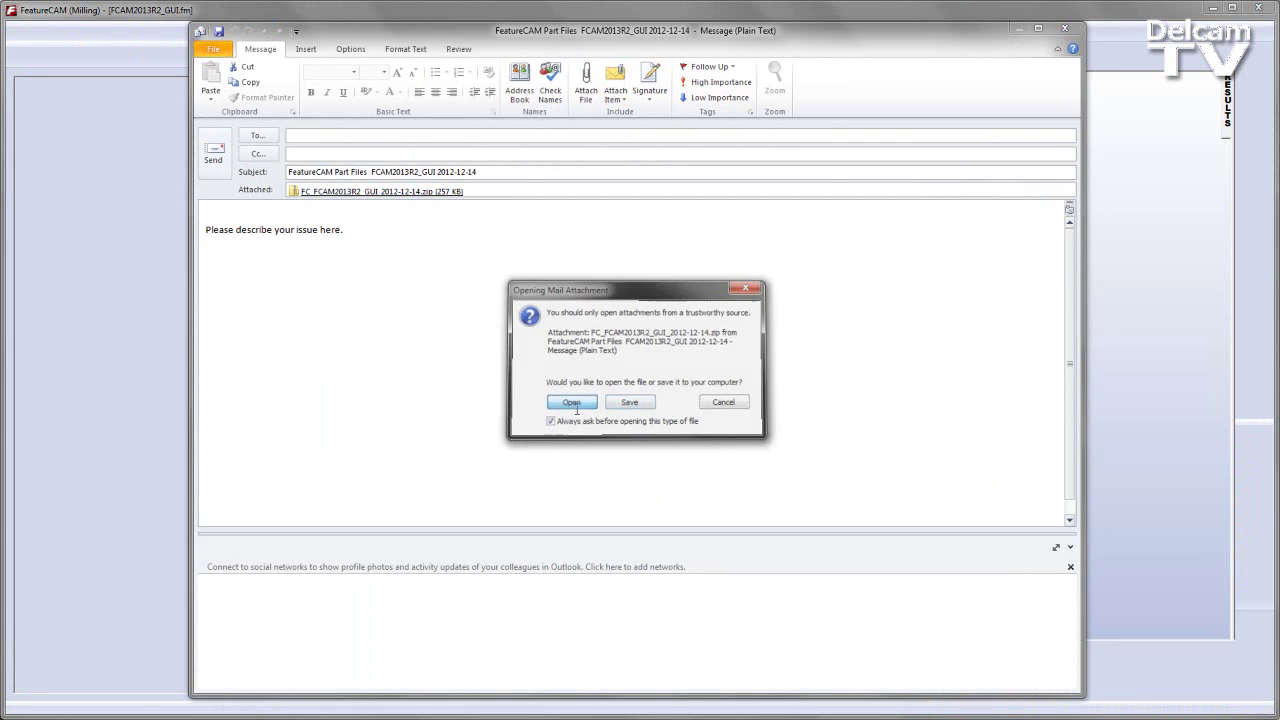
- Open the zip attachment to view EZFM_ui.ini, FCAM2013R2_GUI.fm and HAAS VF 4x.CNC in Explorer
{"action": "left_click", "coordinate": [570, 402]}
{"action": "left_click_drag", "start_coordinate": [688, 79], "coordinate": [551, 76]}
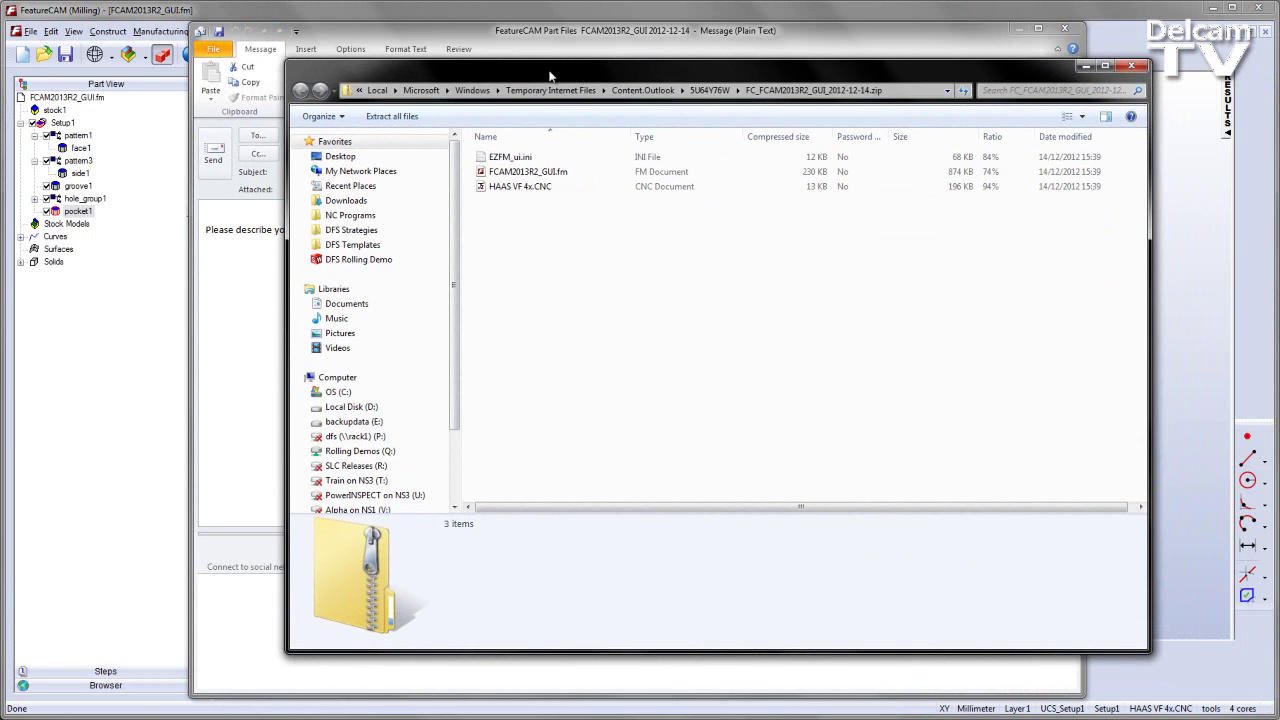